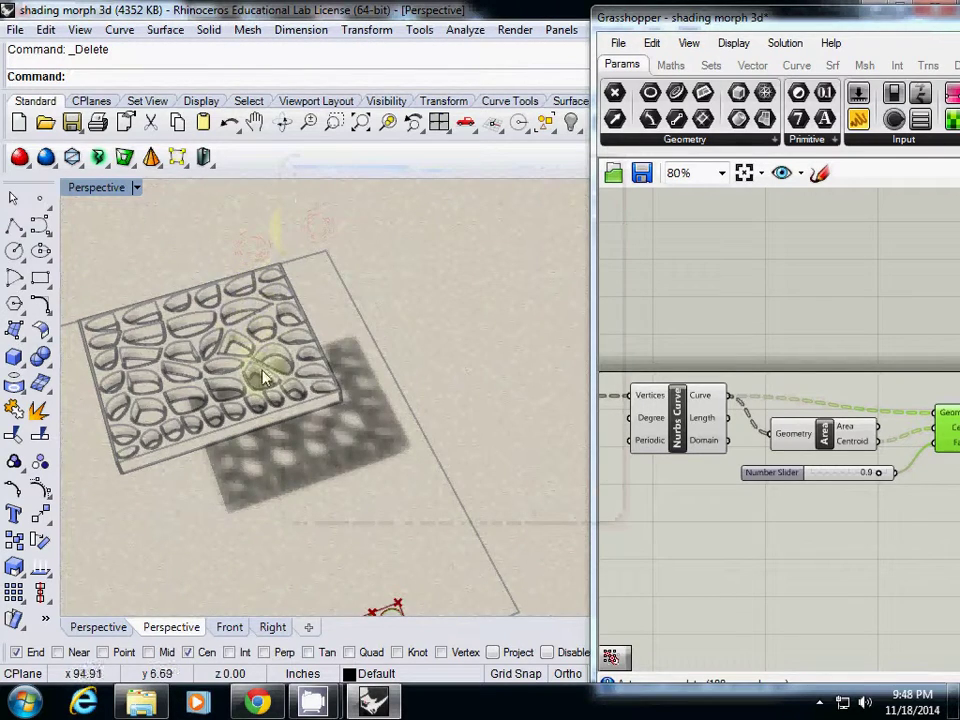
Examine the finished perforated Voronoi panel and its cast shadow in the perspective view.
{"action": "scroll", "coordinate": [265, 378], "scroll_direction": "down", "scroll_amount": 2}
{"action": "right_click_drag", "start_coordinate": [247, 382], "coordinate": [268, 388]}
{"action": "scroll", "coordinate": [258, 392], "scroll_direction": "up", "scroll_amount": 6}
{"action": "right_click_drag", "start_coordinate": [268, 450], "coordinate": [341, 438], "text": "shift"}
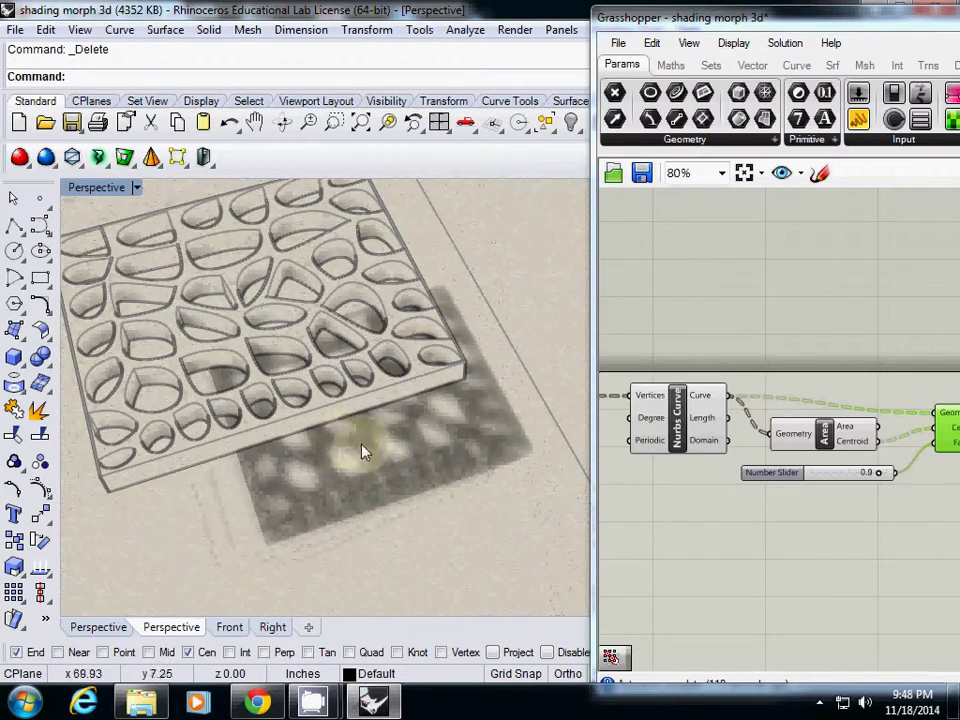
{"action": "right_click_drag", "start_coordinate": [165, 447], "coordinate": [320, 395]}
{"action": "scroll", "coordinate": [508, 278], "scroll_direction": "down", "scroll_amount": 4}
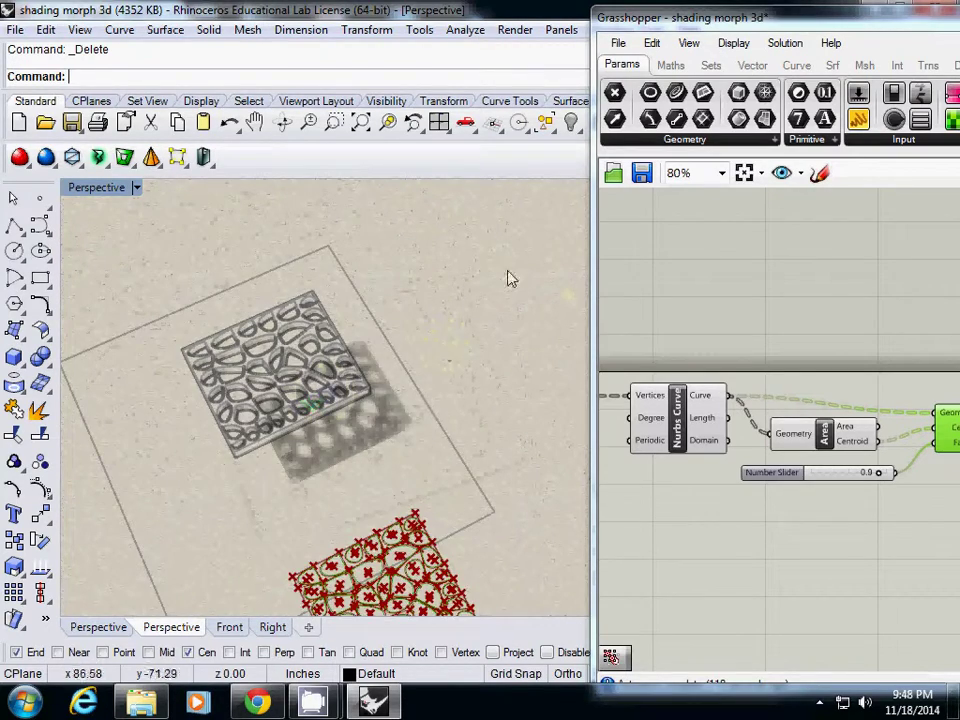
{"action": "right_click_drag", "start_coordinate": [405, 395], "coordinate": [347, 273], "text": "shift"}
Widen the Grasshopper window and inspect the Point, Boundary and Voronoi components against the cell pattern they generate in the Rhino view.
{"action": "left_click_drag", "start_coordinate": [667, 16], "coordinate": [438, 13]}
{"action": "right_click_drag", "start_coordinate": [502, 254], "coordinate": [697, 255]}
{"action": "right_click_drag", "start_coordinate": [516, 331], "coordinate": [687, 309]}
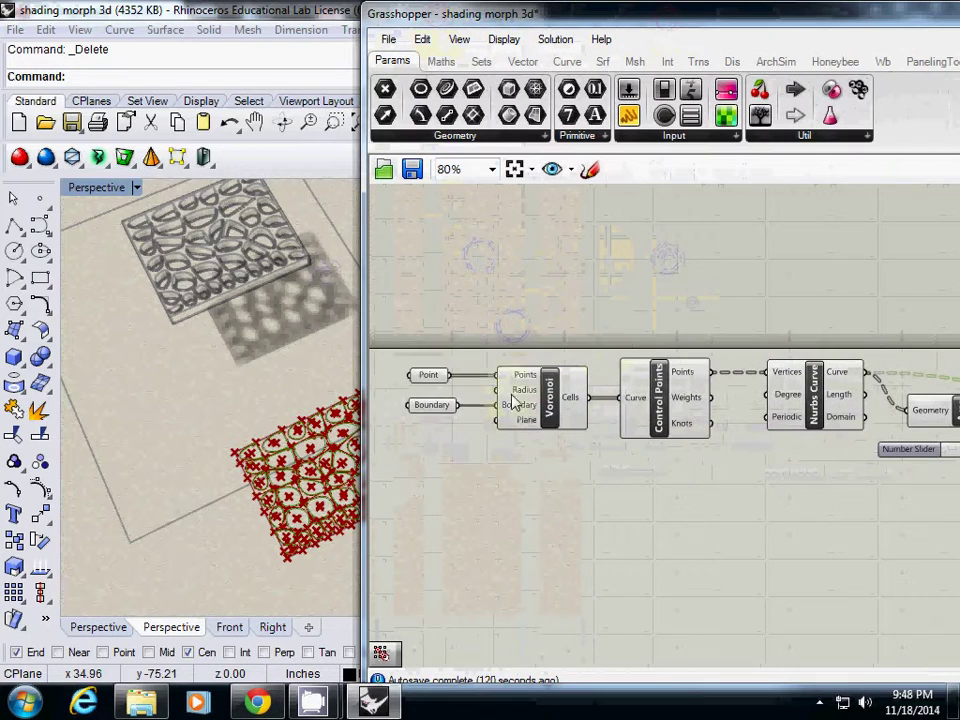
{"action": "left_click", "coordinate": [428, 381]}
{"action": "right_click_drag", "start_coordinate": [287, 437], "coordinate": [199, 420], "text": "shift"}
{"action": "left_click", "coordinate": [425, 406]}
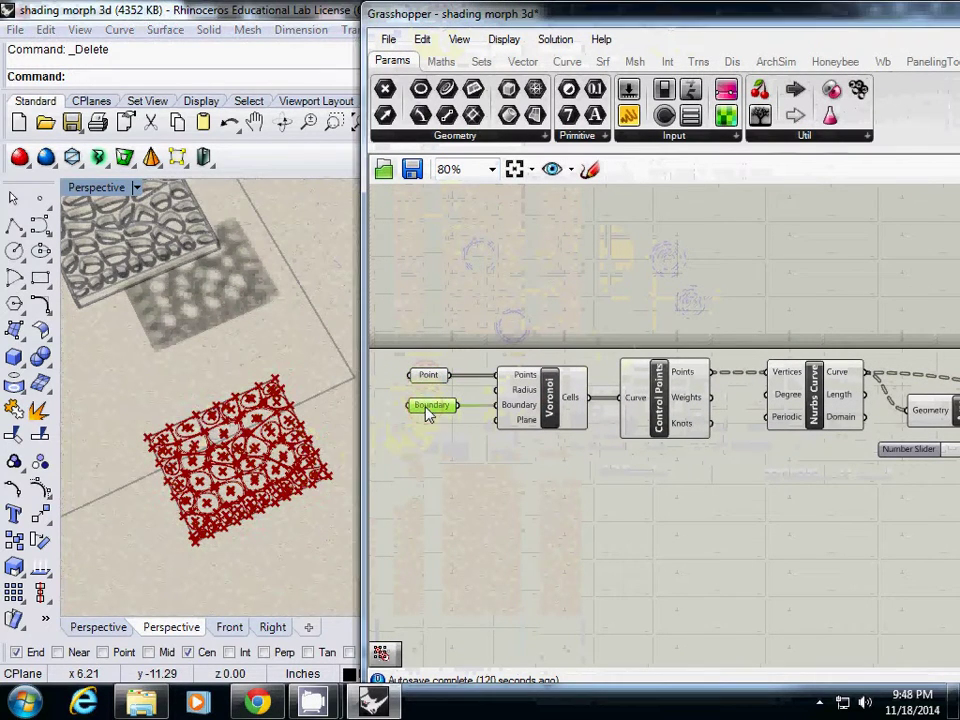
{"action": "left_click", "coordinate": [552, 418]}
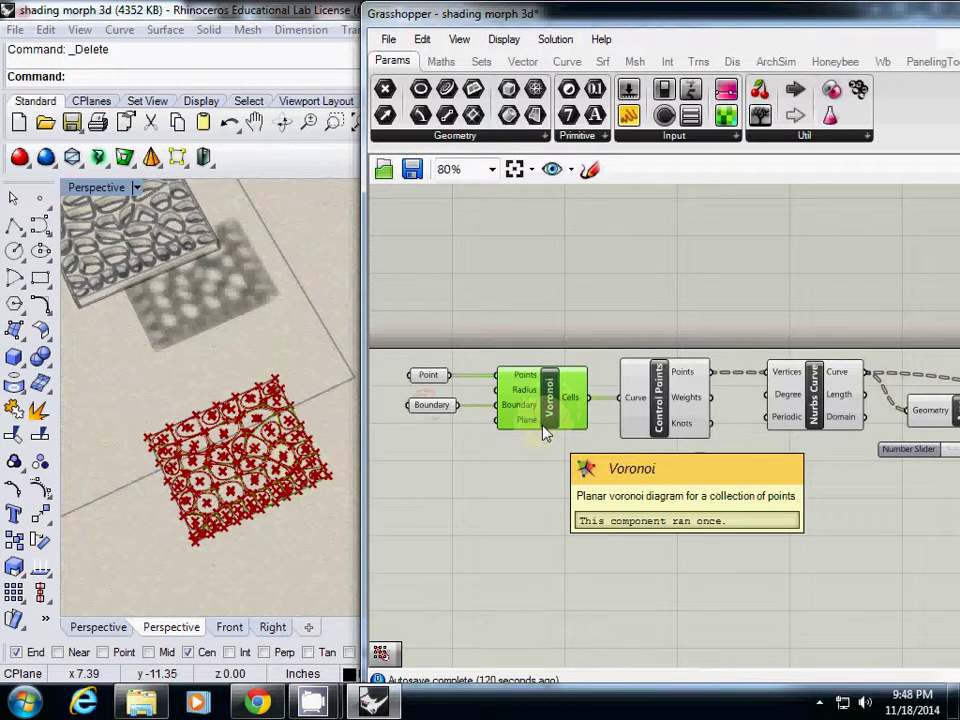
{"action": "scroll", "coordinate": [548, 430], "scroll_direction": "up", "scroll_amount": 3}
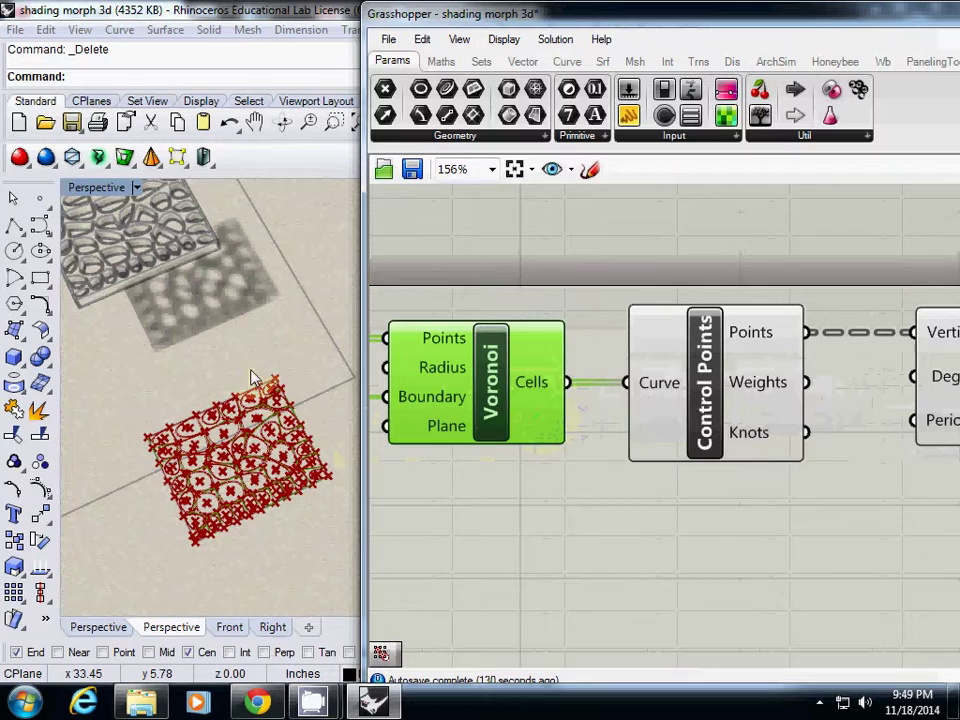
{"action": "scroll", "coordinate": [261, 405], "scroll_direction": "up", "scroll_amount": 5}
{"action": "scroll", "coordinate": [260, 408], "scroll_direction": "down", "scroll_amount": 4}
{"action": "right_click_drag", "start_coordinate": [259, 409], "coordinate": [252, 414]}
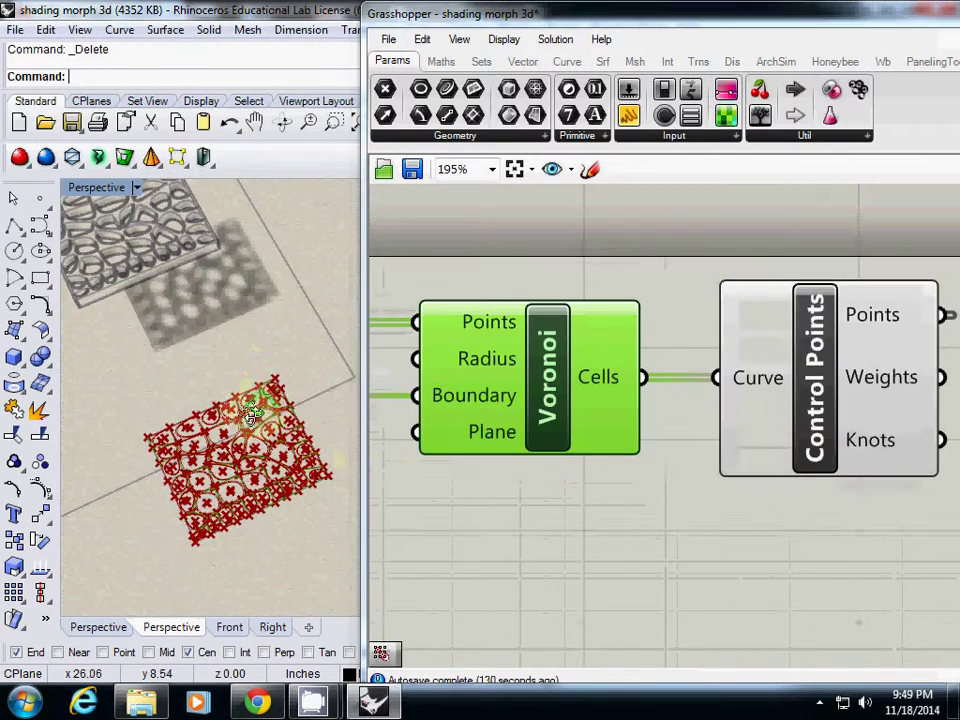
{"action": "scroll", "coordinate": [254, 394], "scroll_direction": "up", "scroll_amount": 5}
{"action": "left_click", "coordinate": [240, 373]}
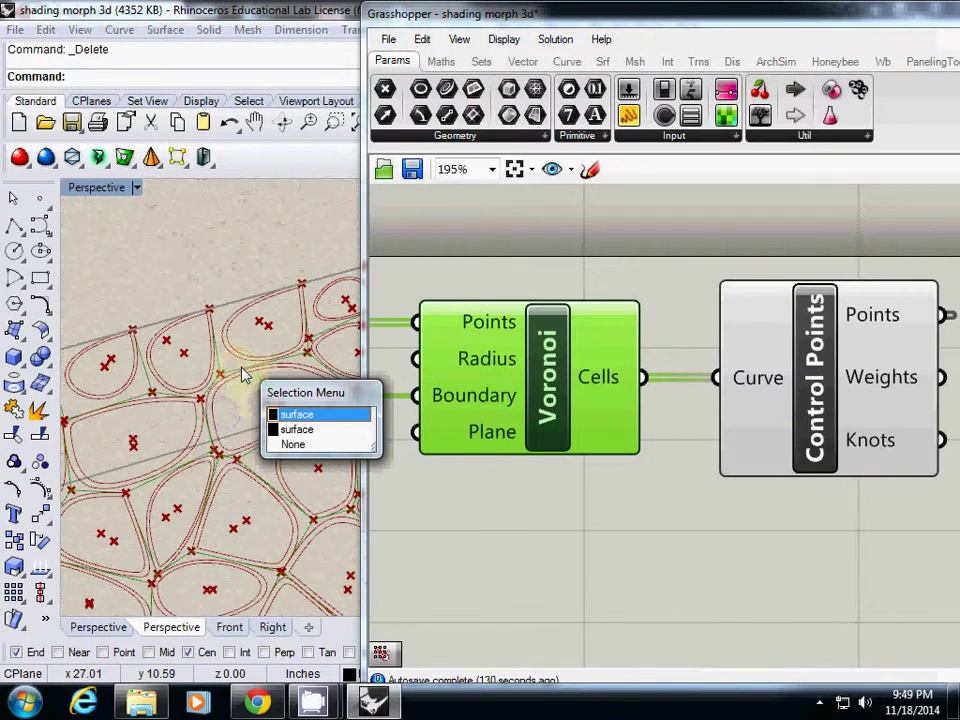
Trace the definition through the Control Points, Nurbs Curve, Area and Scale components and compare it with the rounded cells and finished panel.
{"action": "right_click_drag", "start_coordinate": [641, 432], "coordinate": [566, 428]}
{"action": "scroll", "coordinate": [566, 428], "scroll_direction": "down", "scroll_amount": 3}
{"action": "right_click_drag", "start_coordinate": [650, 427], "coordinate": [575, 424]}
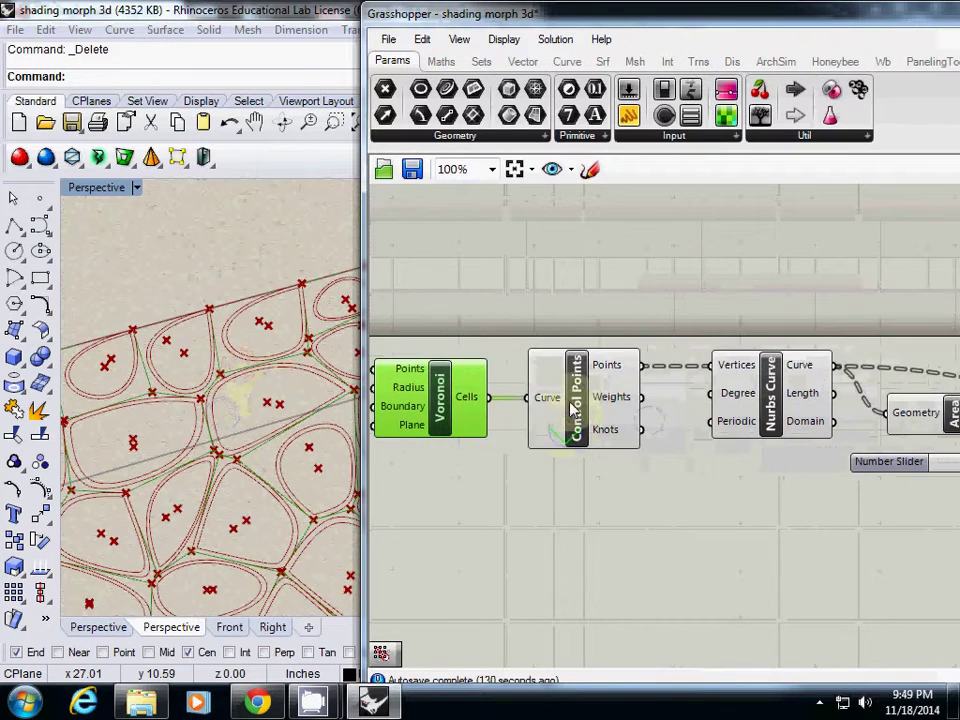
{"action": "right_click_drag", "start_coordinate": [654, 448], "coordinate": [600, 460]}
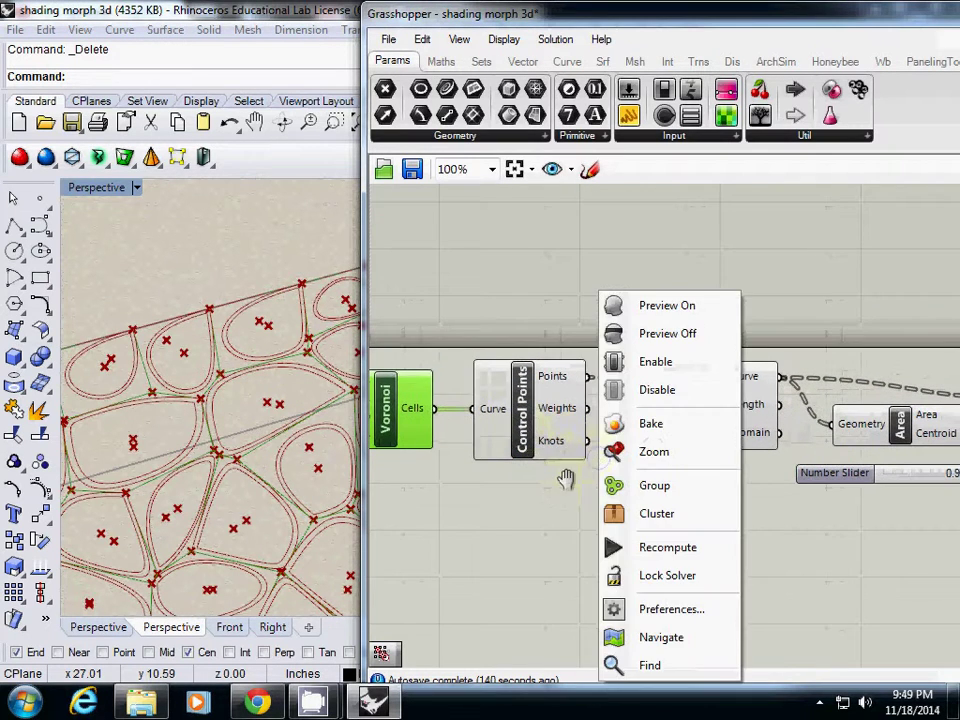
{"action": "left_click", "coordinate": [564, 480]}
{"action": "left_click", "coordinate": [729, 437]}
{"action": "right_click_drag", "start_coordinate": [779, 494], "coordinate": [548, 470]}
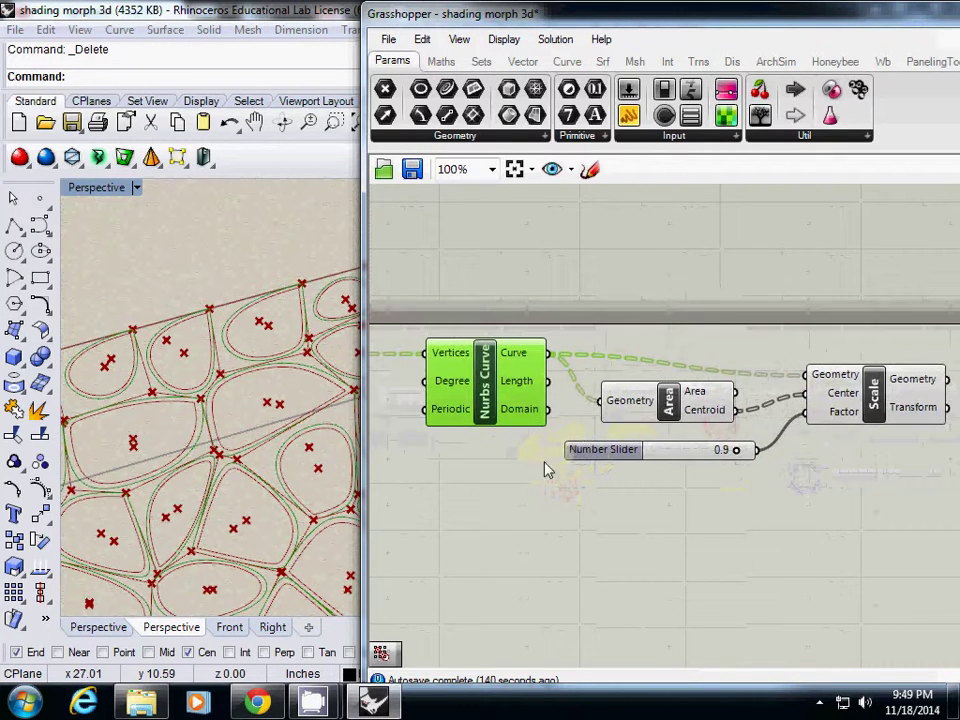
{"action": "left_click", "coordinate": [240, 481]}
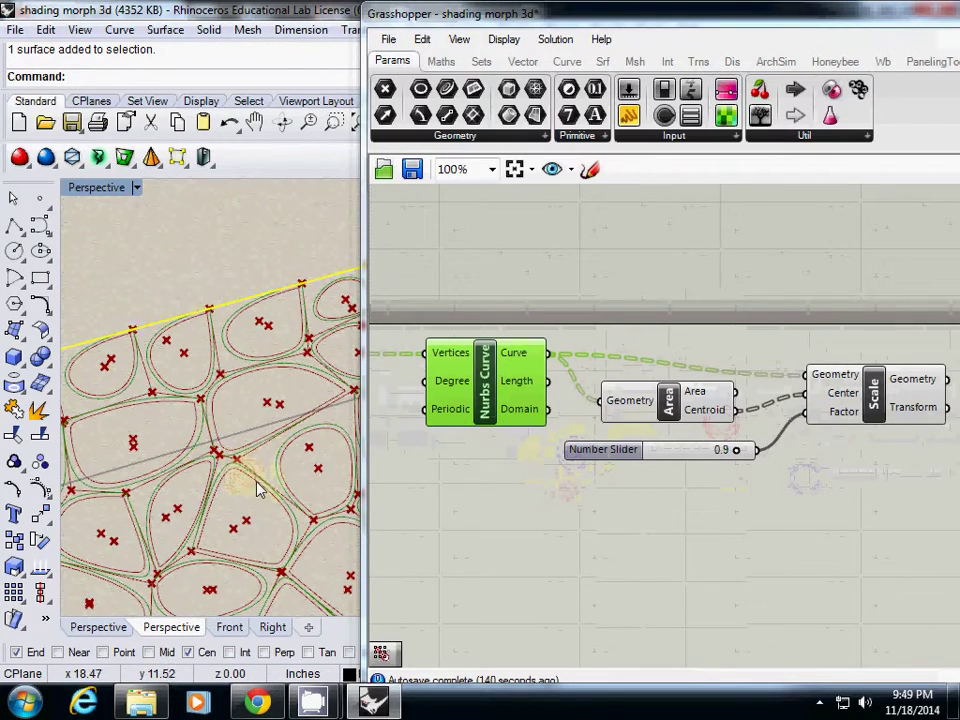
{"action": "scroll", "coordinate": [240, 399], "scroll_direction": "down", "scroll_amount": 5}
{"action": "right_click_drag", "start_coordinate": [240, 399], "coordinate": [160, 312]}
{"action": "scroll", "coordinate": [197, 343], "scroll_direction": "down", "scroll_amount": 4}
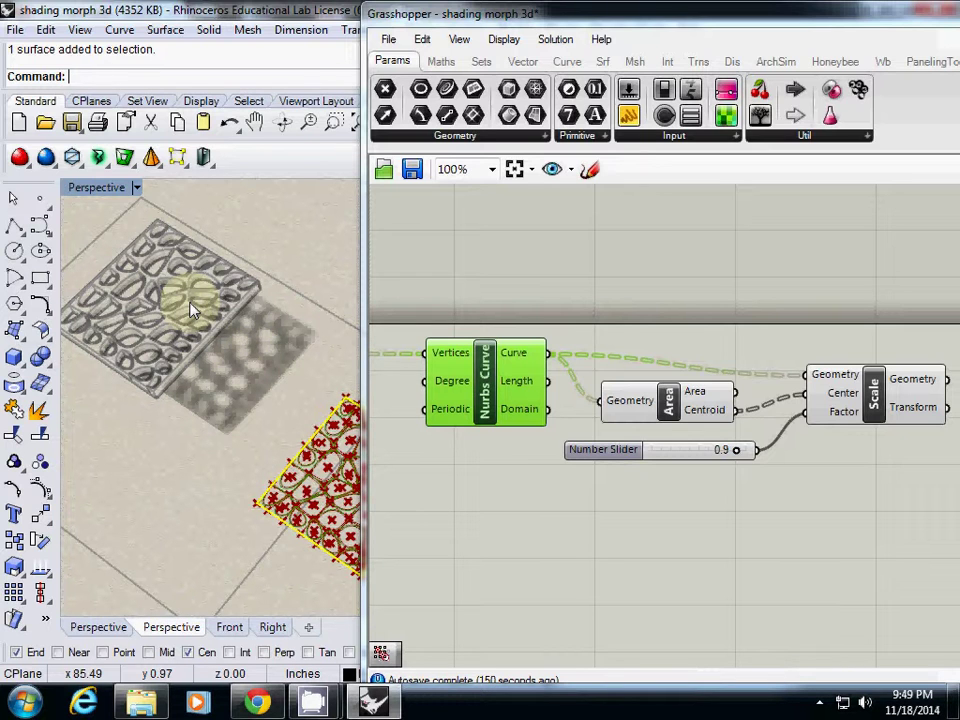
Delete all components of the existing Voronoi definition from the Grasshopper canvas.
{"action": "right_click", "coordinate": [738, 431]}
{"action": "scroll", "coordinate": [735, 431], "scroll_direction": "down", "scroll_amount": 7}
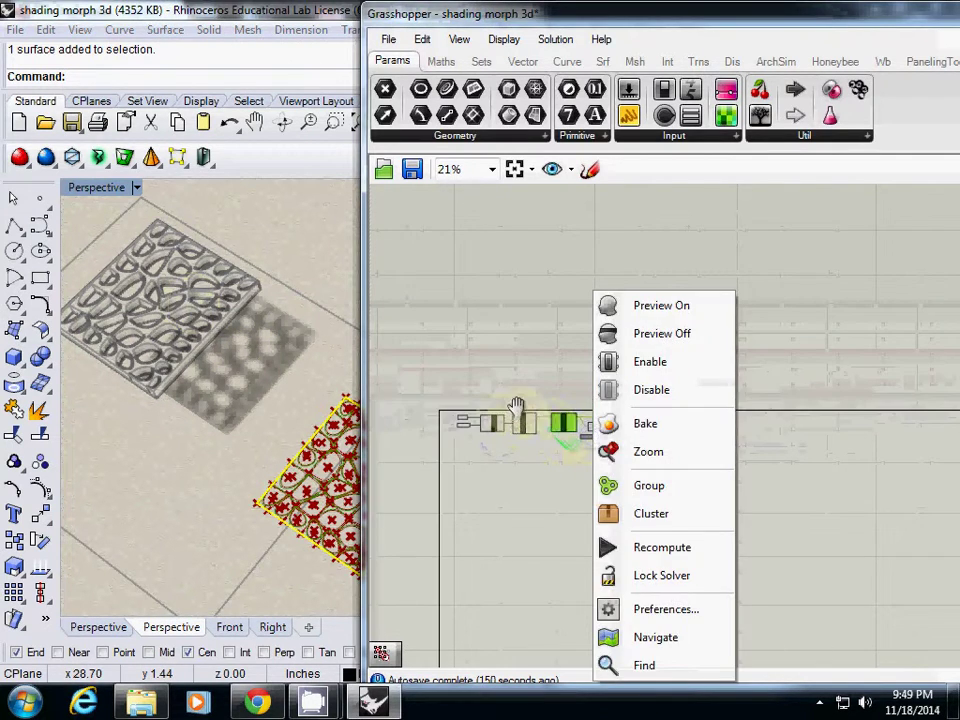
{"action": "left_click", "coordinate": [517, 405]}
{"action": "left_click_drag", "start_coordinate": [443, 387], "coordinate": [686, 469]}
{"action": "key", "text": "Delete"}
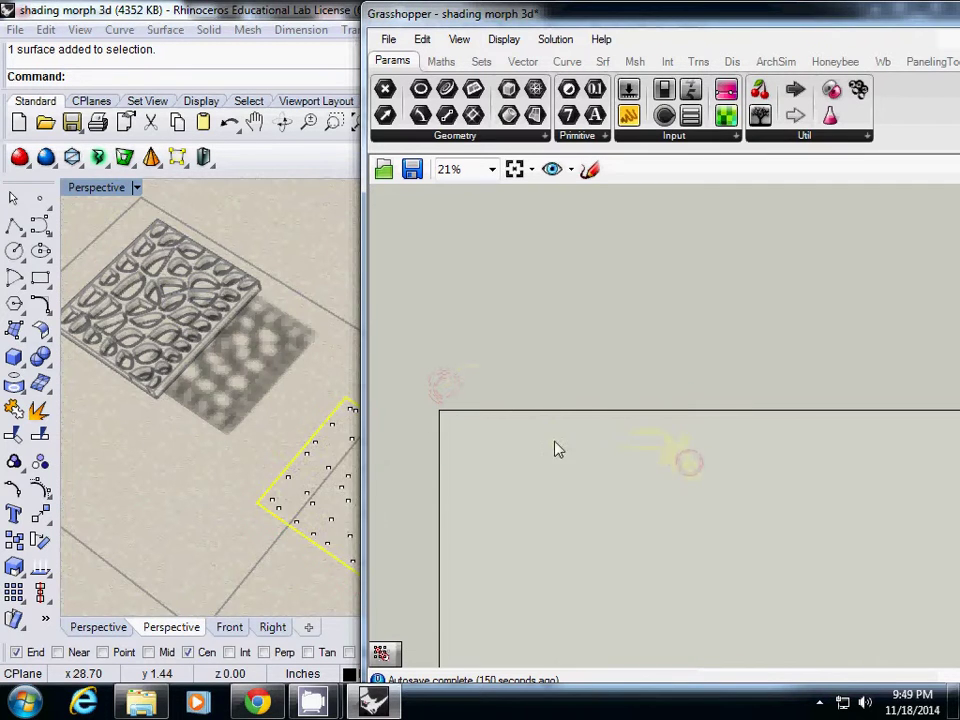
Delete all geometry from the Rhino model and set the perspective viewport's display mode to Wireframe.
{"action": "scroll", "coordinate": [317, 407], "scroll_direction": "down", "scroll_amount": 5}
{"action": "left_click_drag", "start_coordinate": [146, 315], "coordinate": [339, 462]}
{"action": "key", "text": "Delete"}
{"action": "left_click", "coordinate": [136, 187]}
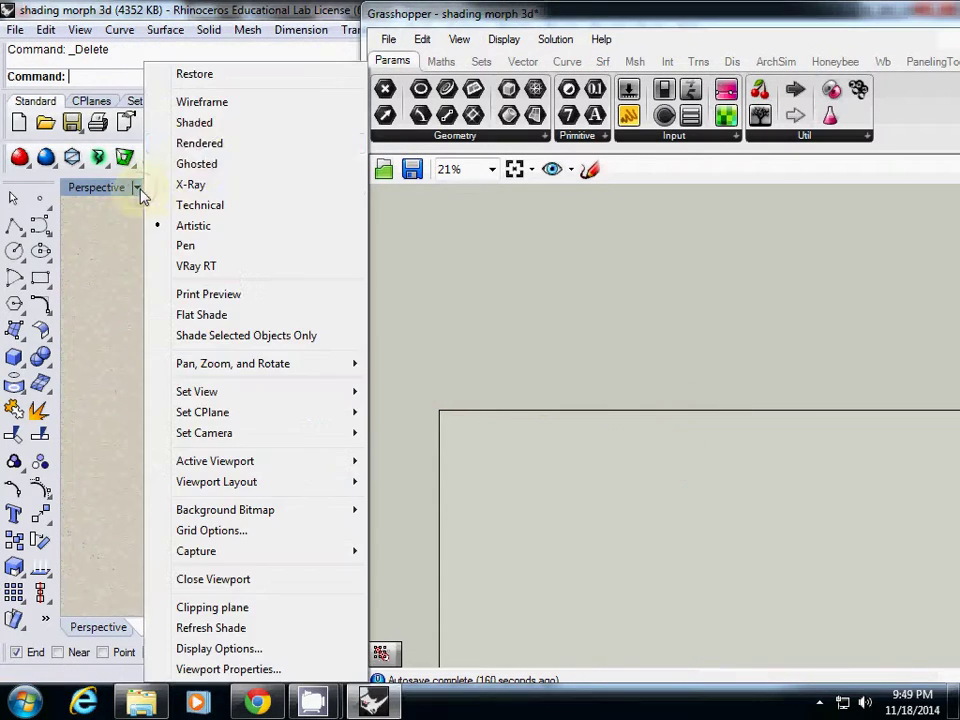
{"action": "left_click", "coordinate": [204, 101]}
{"action": "right_click_drag", "start_coordinate": [259, 336], "coordinate": [125, 377]}
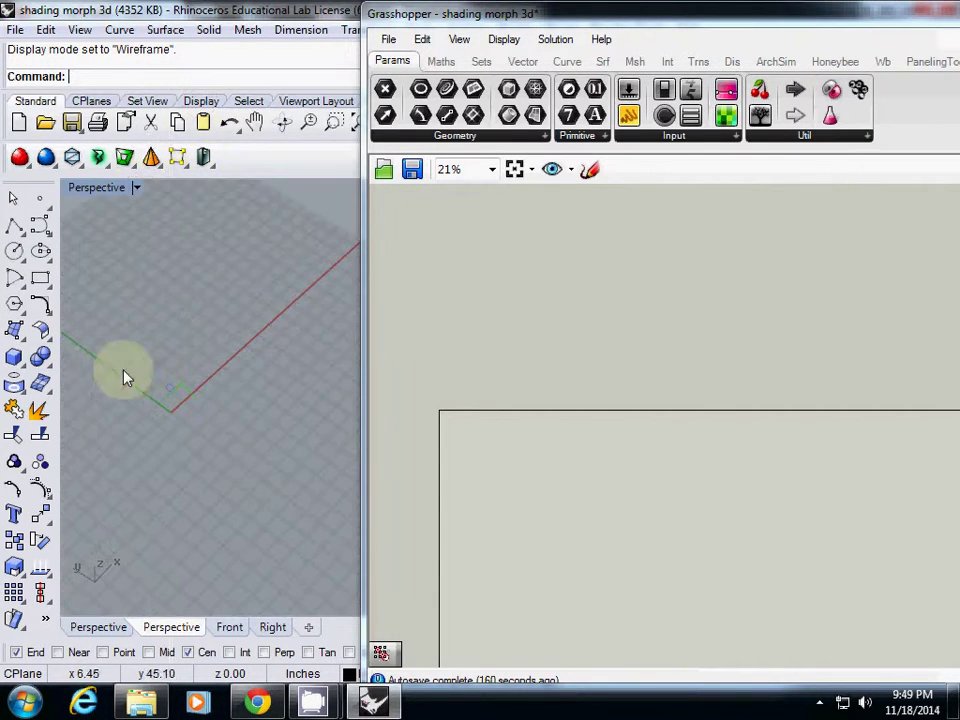
Draw a rectangle from the origin, 32 inches long and 36 inches wide.
{"action": "left_click", "coordinate": [41, 280]}
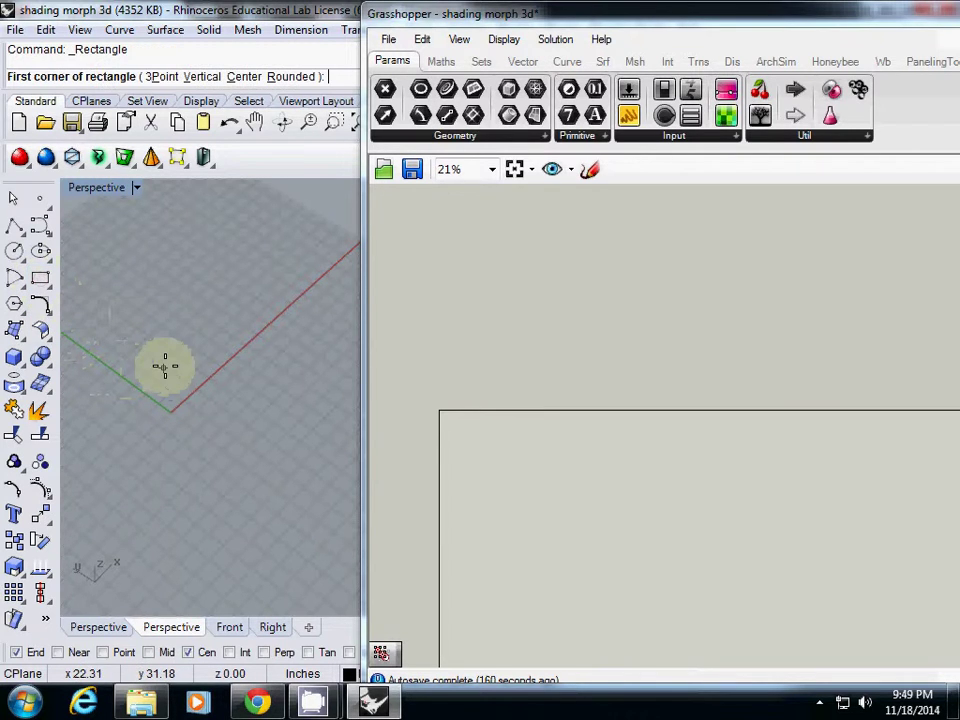
{"action": "type", "text": "0"}
{"action": "key", "text": "Return"}
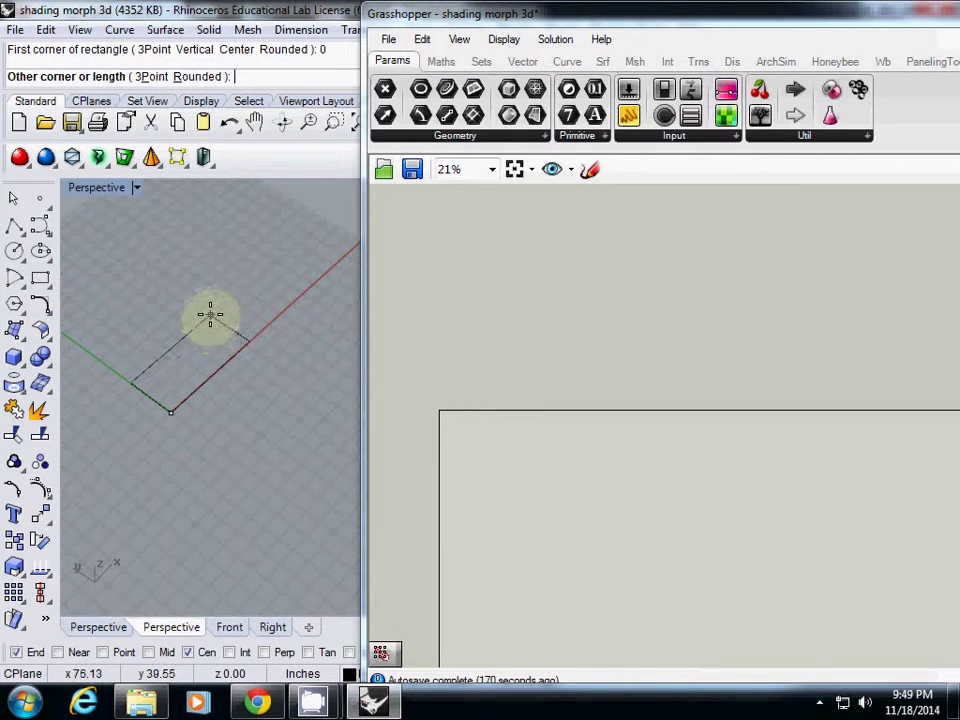
{"action": "type", "text": "32"}
{"action": "key", "text": "Return"}
{"action": "type", "text": "3"}
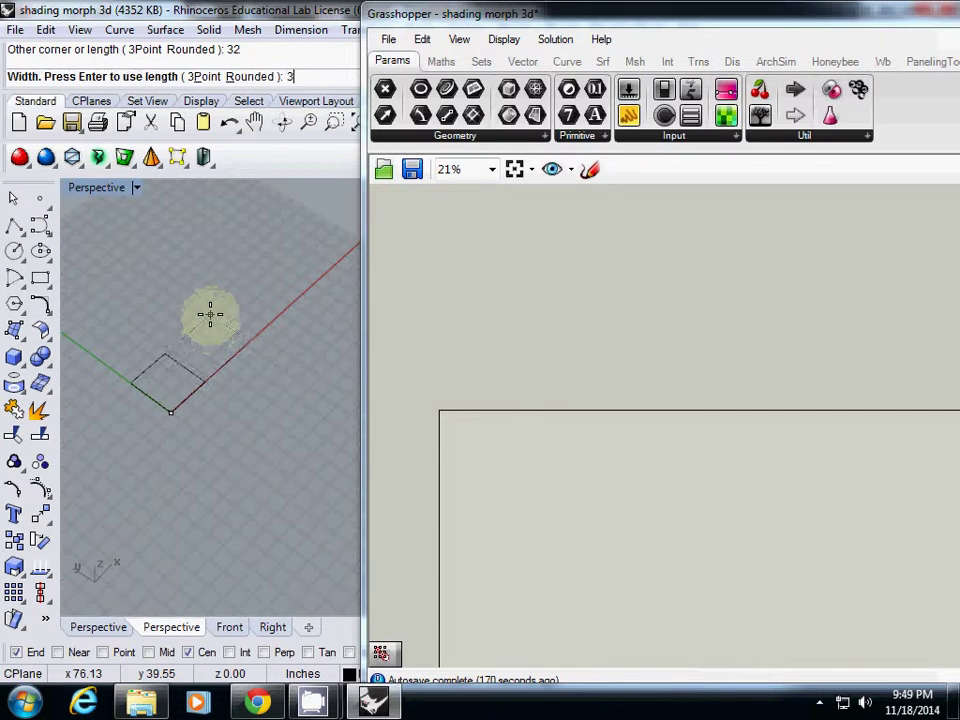
{"action": "type", "text": "6"}
{"action": "key", "text": "Return"}
{"action": "right_click_drag", "start_coordinate": [210, 380], "coordinate": [183, 383]}
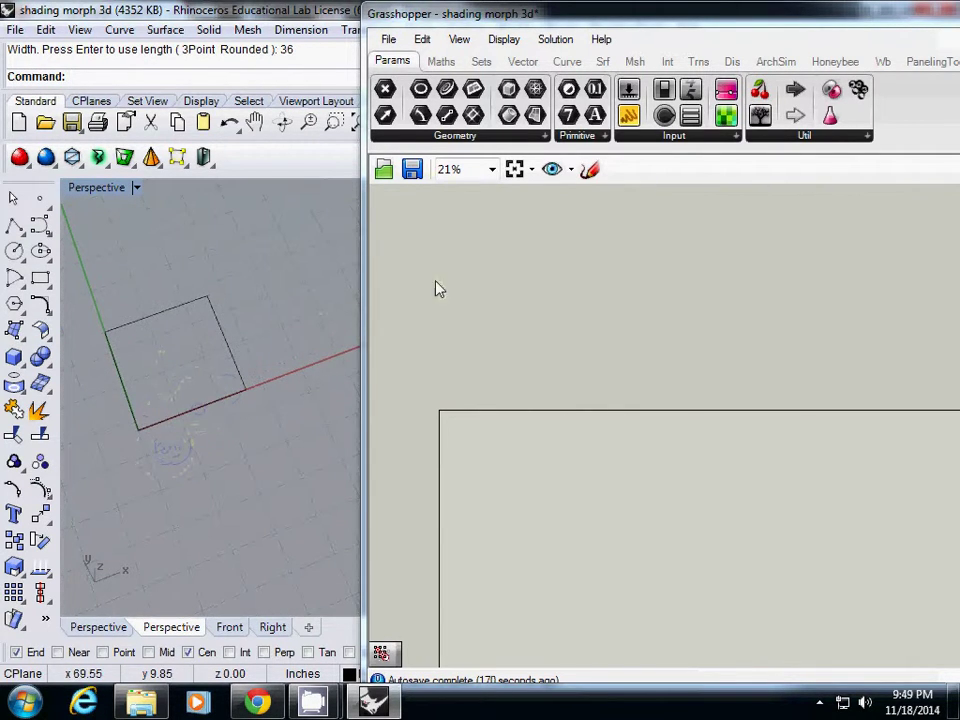
Add a Voronoi component to the empty Grasshopper canvas, leaving room before its inputs.
{"action": "right_click_drag", "start_coordinate": [479, 373], "coordinate": [440, 205]}
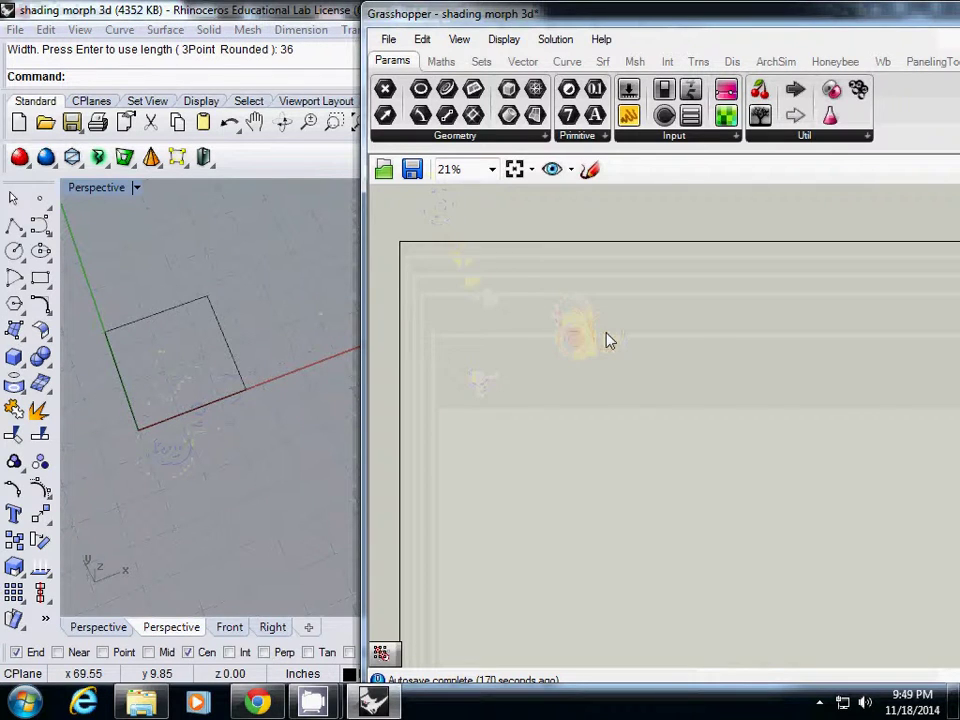
{"action": "double_click", "coordinate": [608, 340]}
{"action": "type", "text": "voro"}
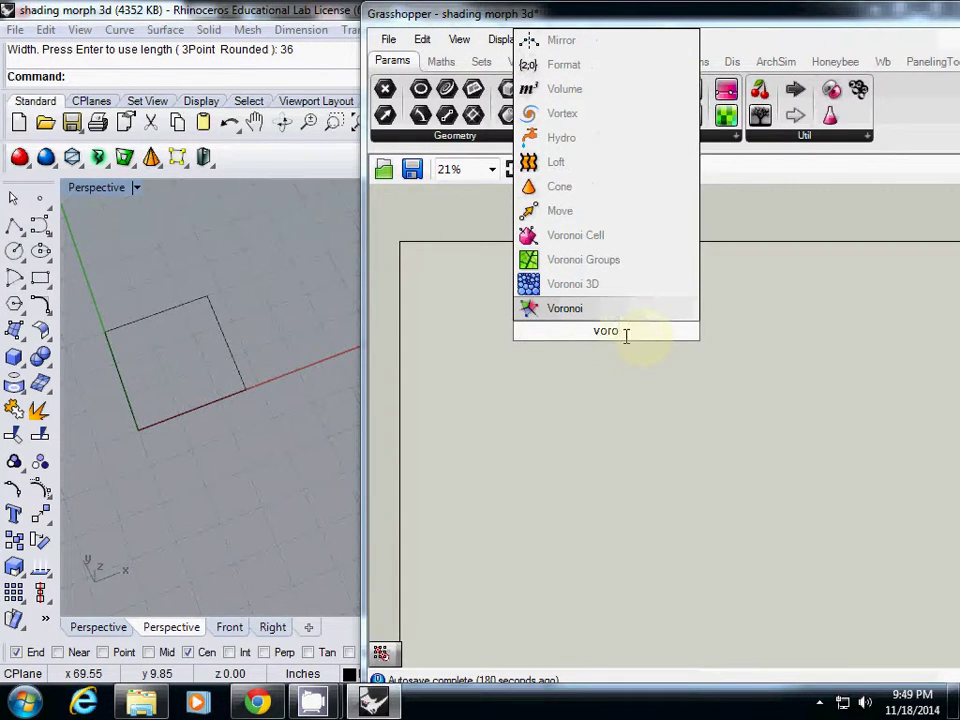
{"action": "key", "text": "Return"}
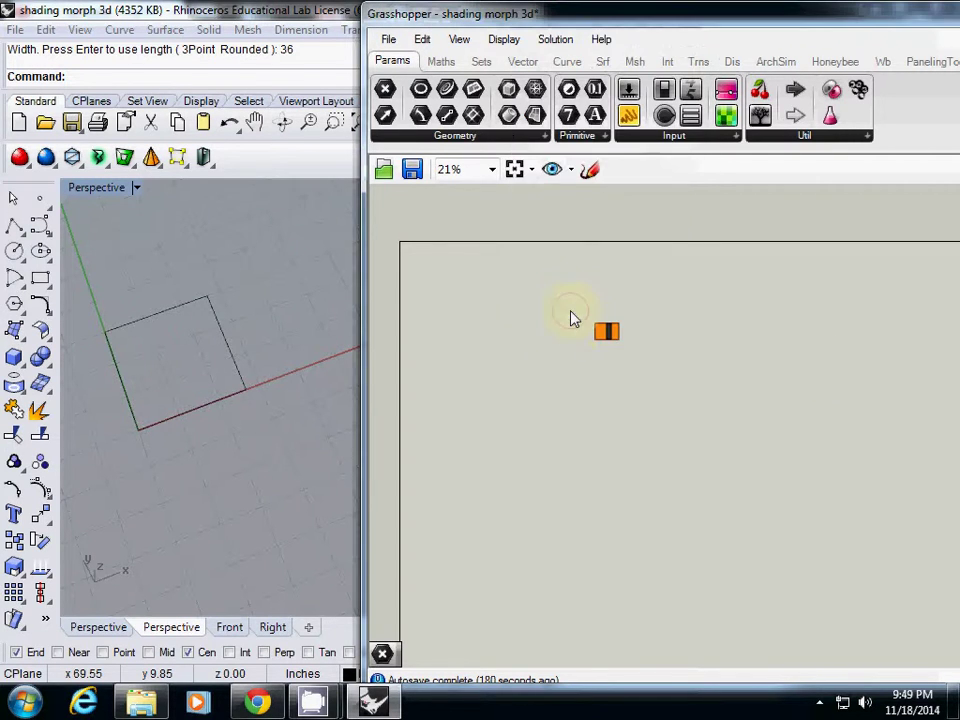
{"action": "left_click_drag", "start_coordinate": [607, 333], "coordinate": [537, 304]}
{"action": "scroll", "coordinate": [537, 306], "scroll_direction": "up", "scroll_amount": 6}
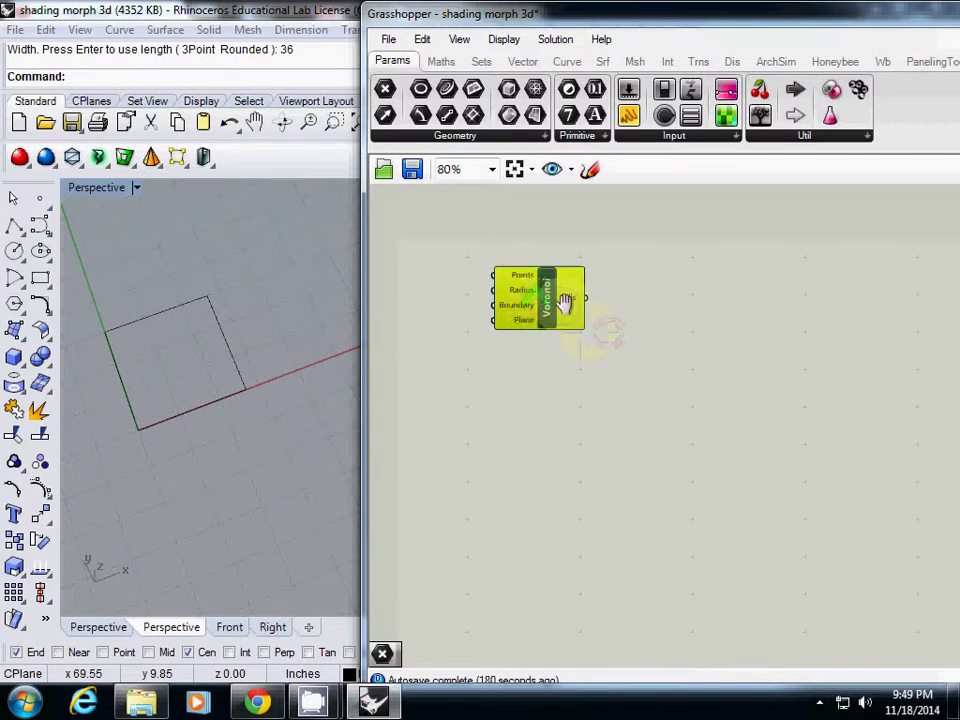
{"action": "right_click_drag", "start_coordinate": [562, 305], "coordinate": [673, 322]}
{"action": "left_click_drag", "start_coordinate": [676, 330], "coordinate": [664, 369]}
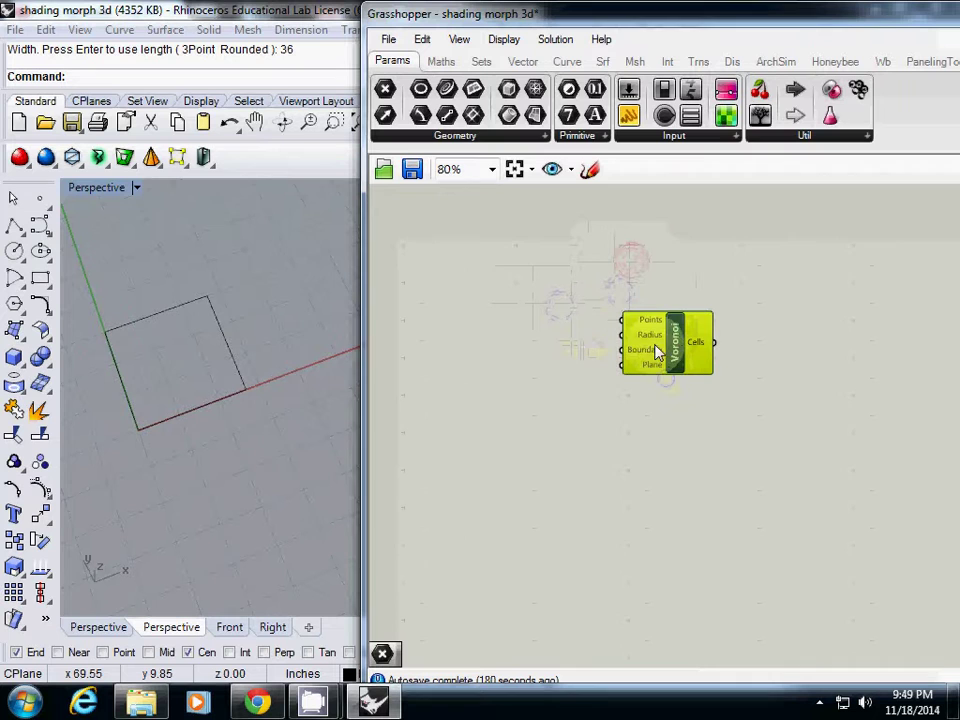
{"action": "left_click", "coordinate": [572, 378]}
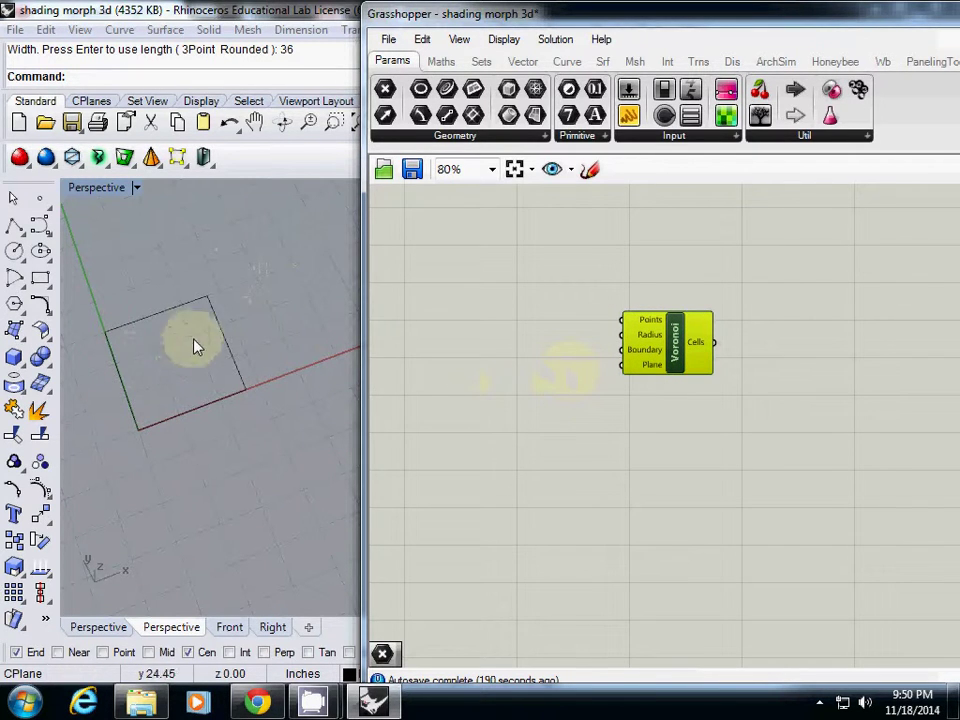
Set the Rhino perspective viewport to the Top view.
{"action": "right_click_drag", "start_coordinate": [195, 346], "coordinate": [167, 379]}
{"action": "right_click_drag", "start_coordinate": [233, 357], "coordinate": [256, 397], "text": "shift"}
{"action": "scroll", "coordinate": [208, 360], "scroll_direction": "up", "scroll_amount": 5}
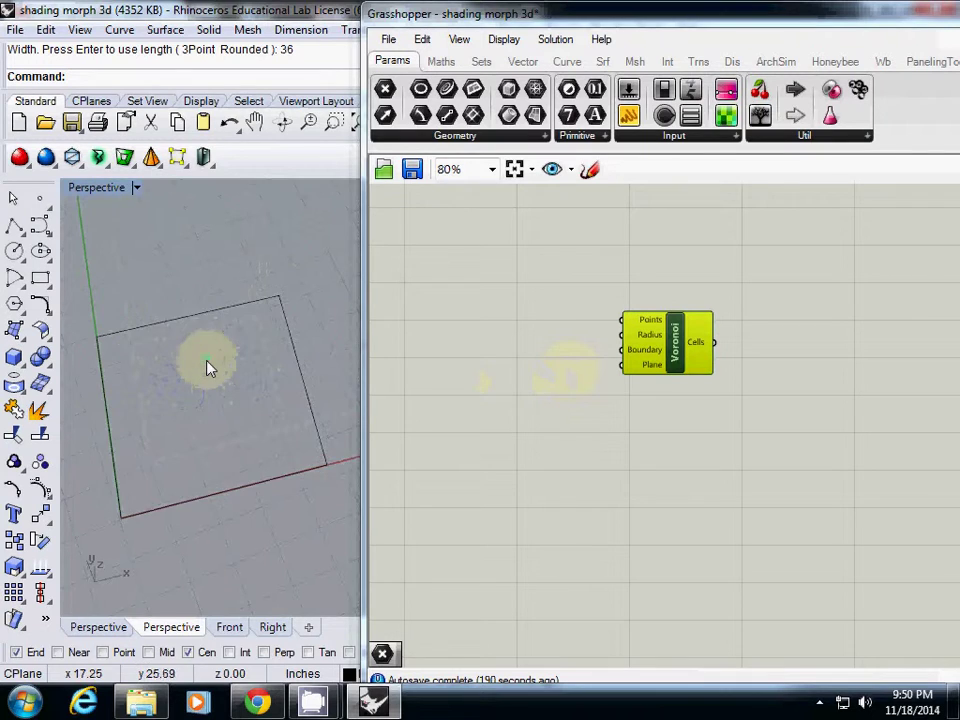
{"action": "left_click", "coordinate": [137, 191]}
{"action": "mouse_move", "coordinate": [352, 397]}
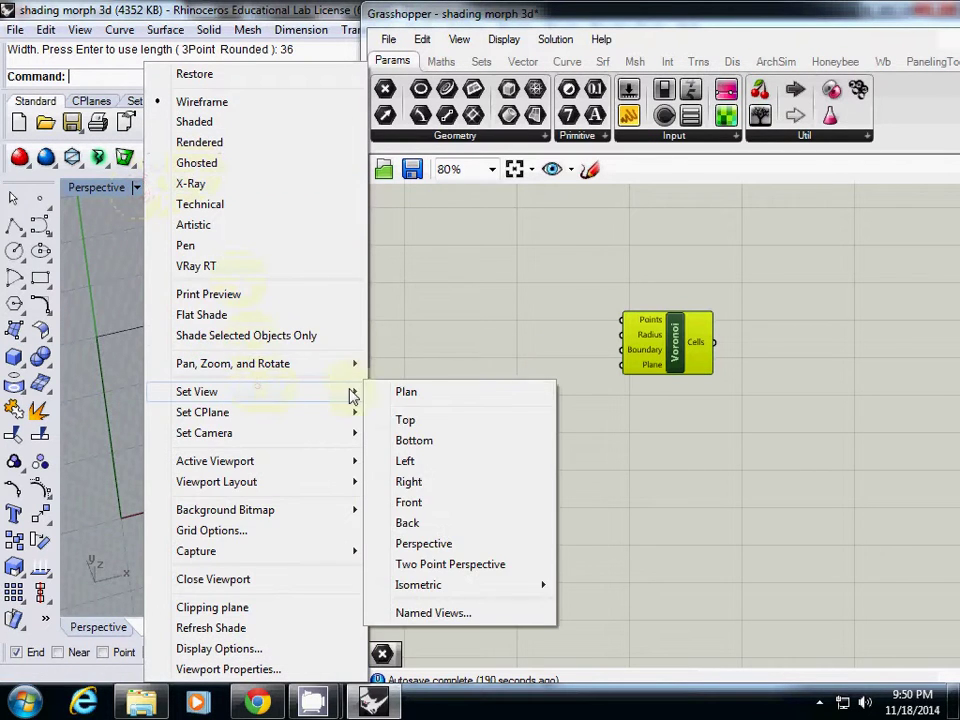
{"action": "left_click", "coordinate": [428, 420]}
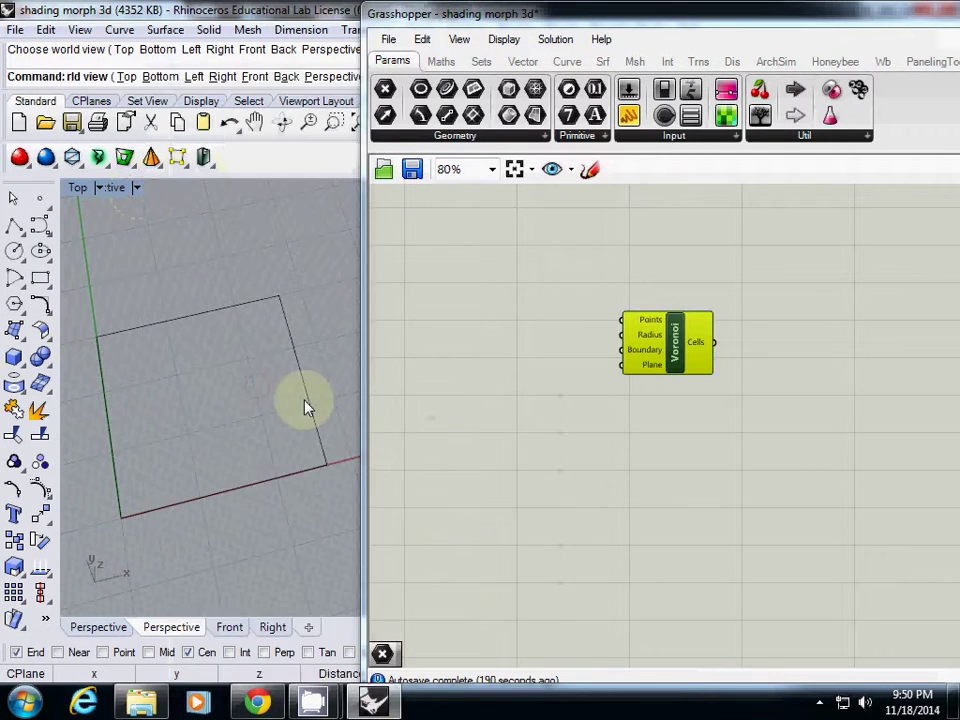
Place a row of point objects just inside all four edges of the rectangle with the multiple Points command.
{"action": "left_click", "coordinate": [42, 205]}
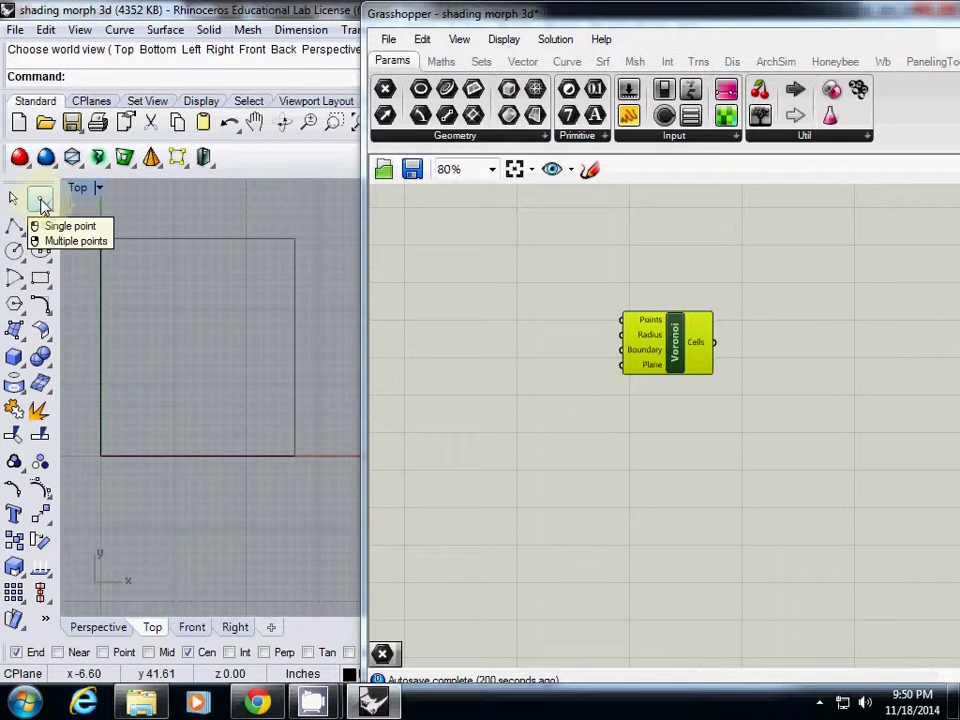
{"action": "right_click", "coordinate": [42, 205]}
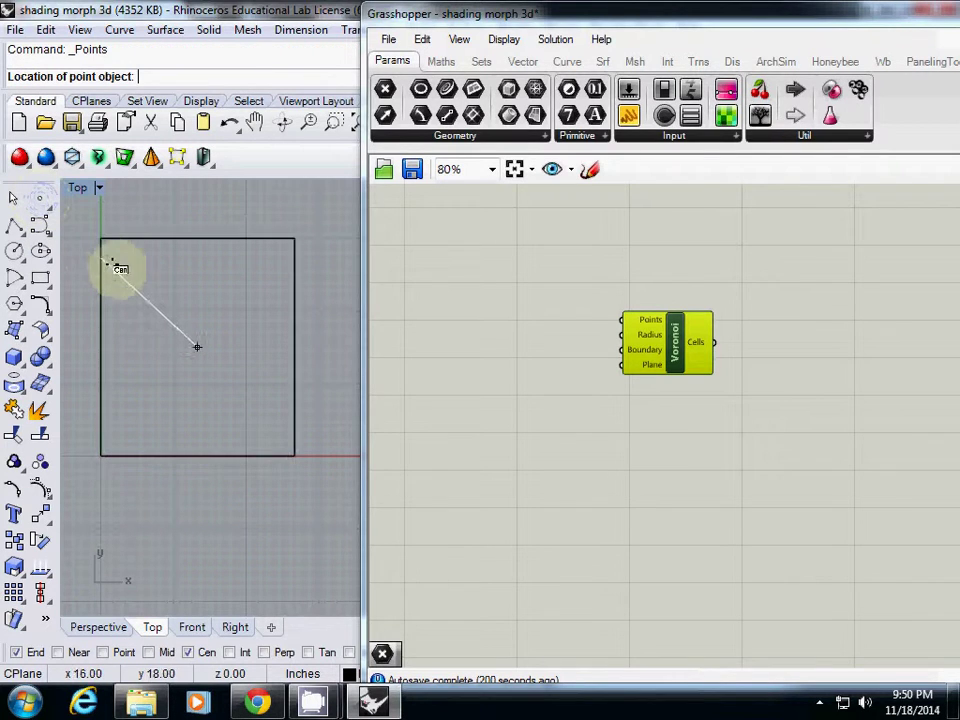
{"action": "left_click_drag", "start_coordinate": [392, 16], "coordinate": [363, 16]}
{"action": "left_click", "coordinate": [116, 255]}
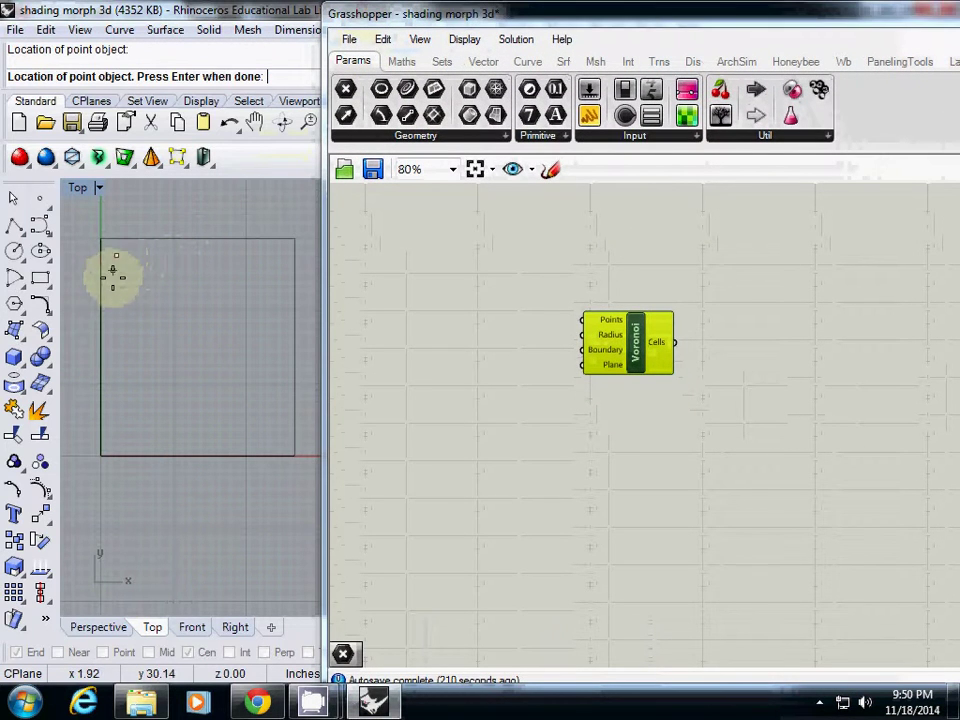
{"action": "left_click", "coordinate": [114, 303]}
{"action": "left_click", "coordinate": [114, 313]}
{"action": "left_click", "coordinate": [114, 323]}
{"action": "left_click", "coordinate": [114, 334]}
{"action": "left_click", "coordinate": [114, 345]}
{"action": "left_click", "coordinate": [114, 357]}
{"action": "left_click", "coordinate": [114, 369]}
{"action": "left_click", "coordinate": [115, 384]}
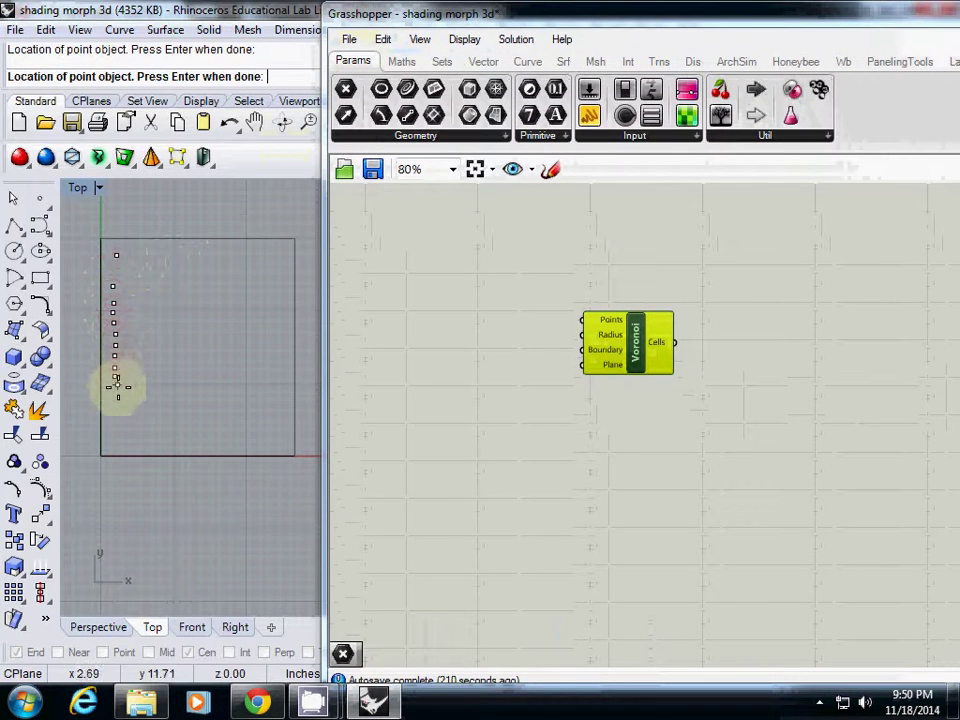
{"action": "left_click", "coordinate": [126, 436]}
{"action": "left_click", "coordinate": [153, 440]}
{"action": "left_click", "coordinate": [168, 440]}
{"action": "left_click", "coordinate": [185, 441]}
{"action": "left_click", "coordinate": [204, 441]}
{"action": "left_click", "coordinate": [222, 441]}
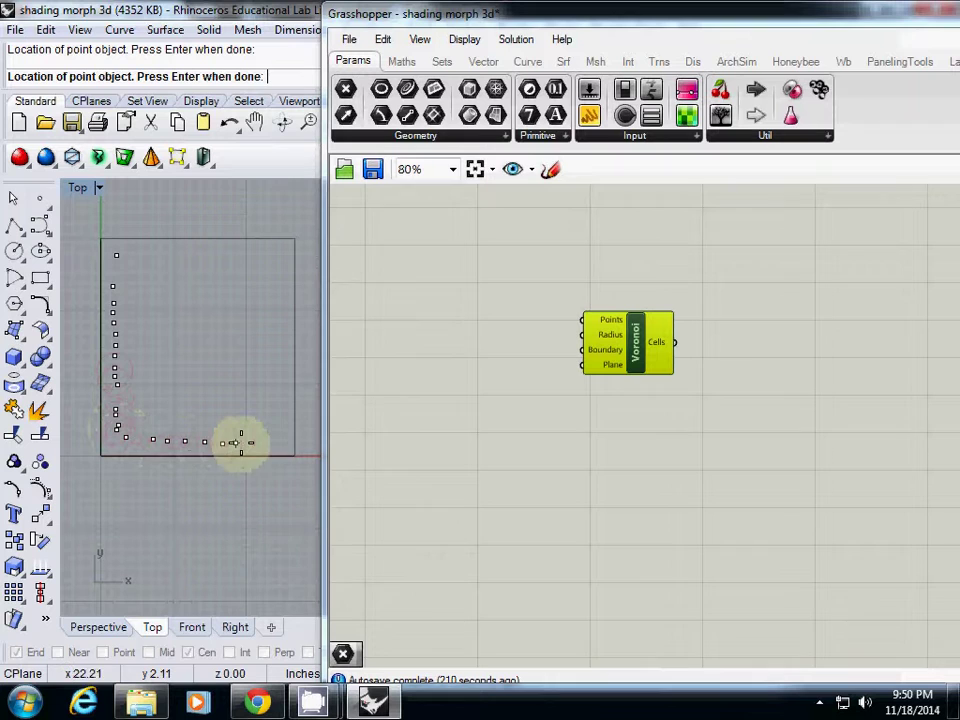
{"action": "left_click", "coordinate": [254, 442]}
{"action": "left_click", "coordinate": [269, 442]}
{"action": "left_click", "coordinate": [280, 441]}
{"action": "left_click", "coordinate": [282, 421]}
{"action": "left_click", "coordinate": [283, 406]}
{"action": "left_click", "coordinate": [285, 378]}
{"action": "left_click", "coordinate": [286, 356]}
{"action": "left_click", "coordinate": [286, 334]}
{"action": "left_click", "coordinate": [284, 312]}
{"action": "left_click", "coordinate": [279, 289]}
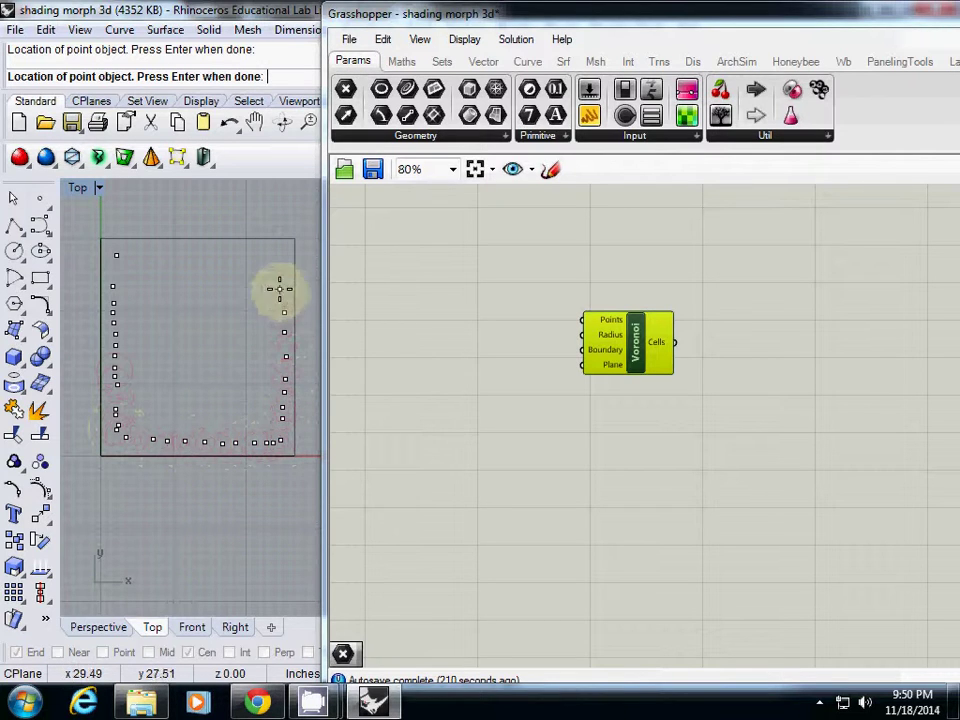
{"action": "left_click", "coordinate": [278, 249]}
{"action": "left_click", "coordinate": [241, 248]}
{"action": "left_click", "coordinate": [215, 249]}
{"action": "left_click", "coordinate": [198, 249]}
{"action": "left_click", "coordinate": [182, 250]}
{"action": "left_click", "coordinate": [169, 250]}
{"action": "left_click", "coordinate": [148, 250]}
{"action": "left_click", "coordinate": [134, 250]}
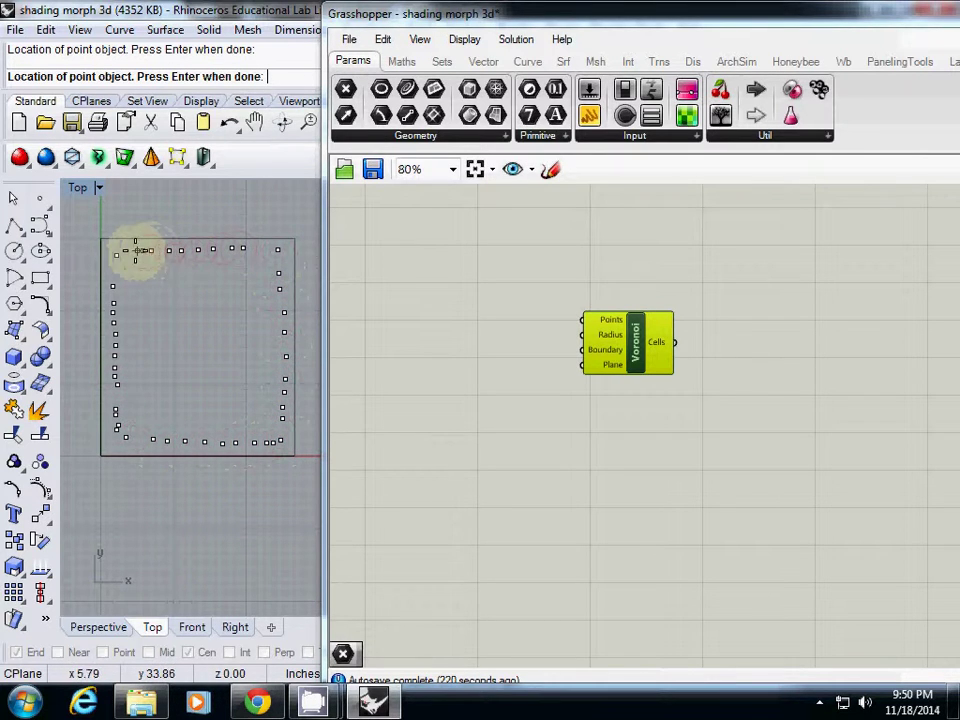
Scatter more points across the rectangle's interior in a loose inward spiral and finish the Points command.
{"action": "left_click", "coordinate": [147, 295]}
{"action": "left_click", "coordinate": [150, 323]}
{"action": "left_click", "coordinate": [151, 345]}
{"action": "left_click", "coordinate": [149, 379]}
{"action": "left_click", "coordinate": [188, 405]}
{"action": "left_click", "coordinate": [217, 403]}
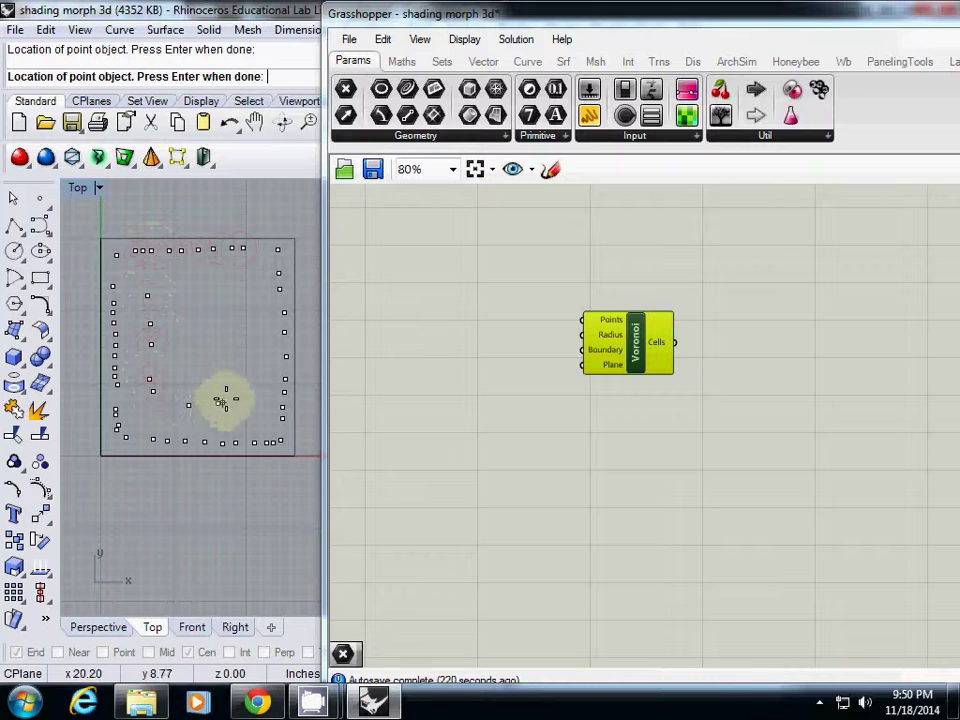
{"action": "left_click", "coordinate": [239, 385]}
{"action": "left_click", "coordinate": [249, 347]}
{"action": "left_click", "coordinate": [245, 307]}
{"action": "left_click", "coordinate": [231, 287]}
{"action": "left_click", "coordinate": [189, 281]}
{"action": "left_click", "coordinate": [176, 285]}
{"action": "left_click", "coordinate": [185, 319]}
{"action": "left_click", "coordinate": [194, 358]}
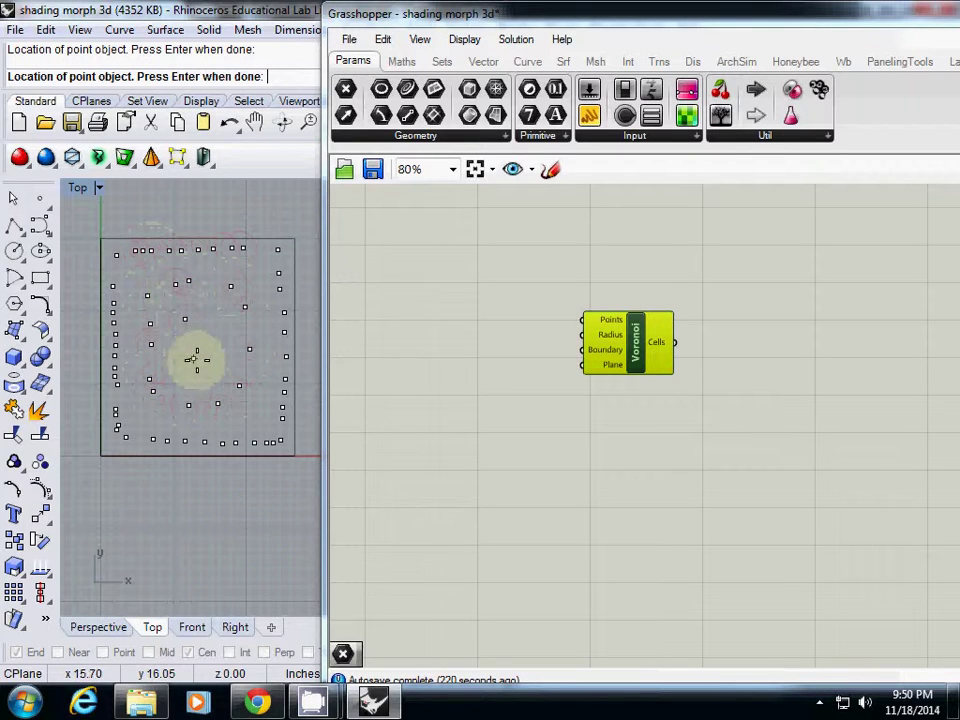
{"action": "left_click", "coordinate": [212, 342]}
{"action": "left_click", "coordinate": [226, 372]}
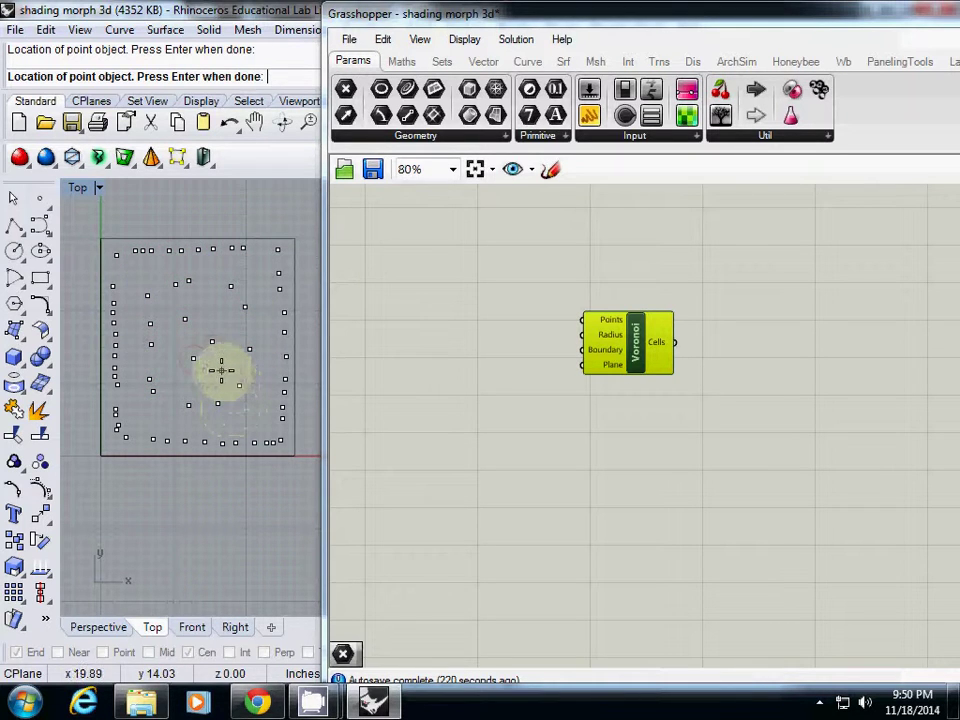
{"action": "key", "text": "Return"}
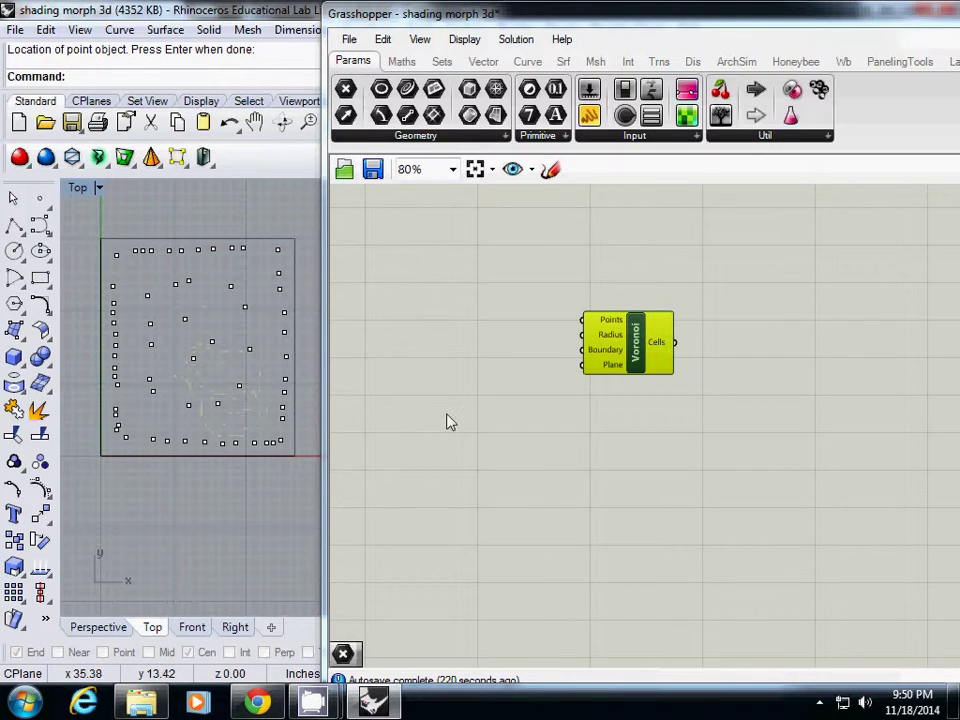
Add a Point parameter to the Grasshopper canvas ahead of the Voronoi component.
{"action": "left_click", "coordinate": [434, 338]}
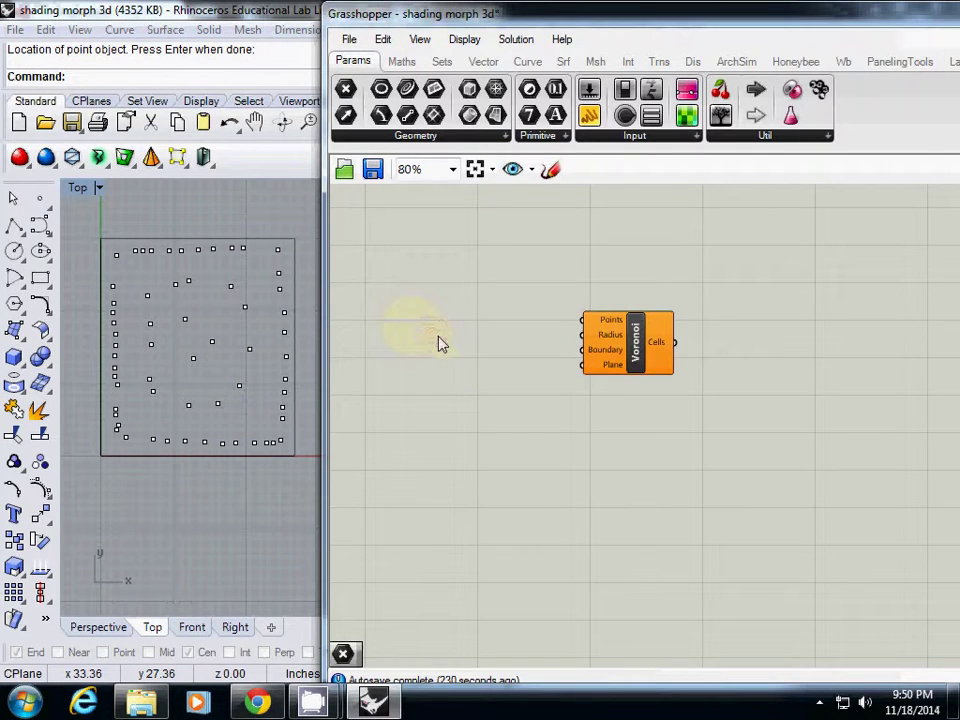
{"action": "double_click", "coordinate": [440, 343]}
{"action": "type", "text": "P"}
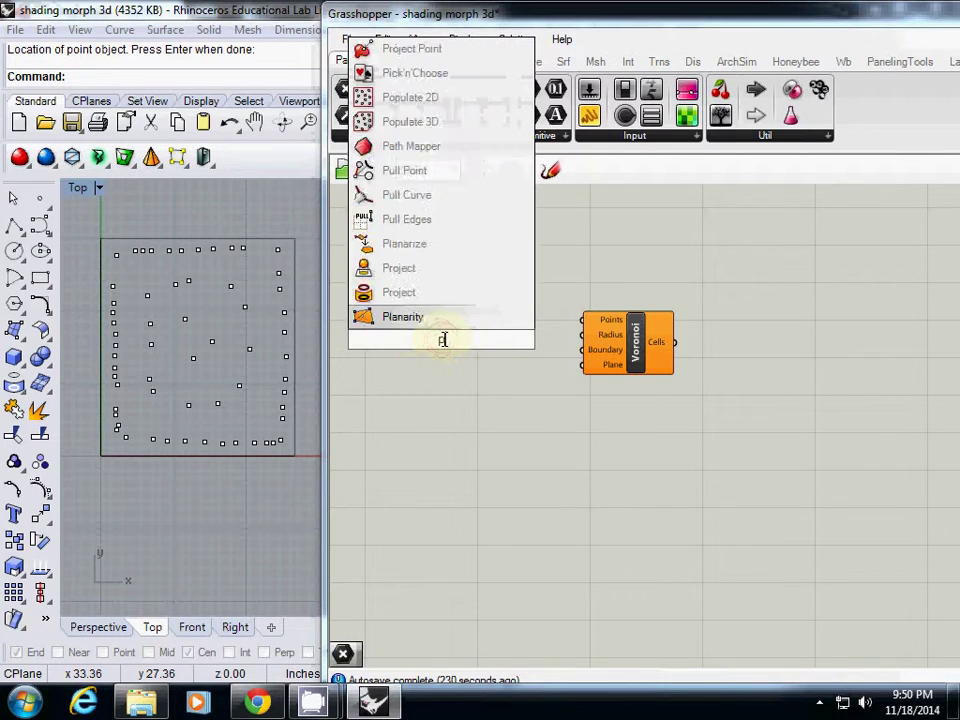
{"action": "type", "text": "oint"}
{"action": "key", "text": "Return"}
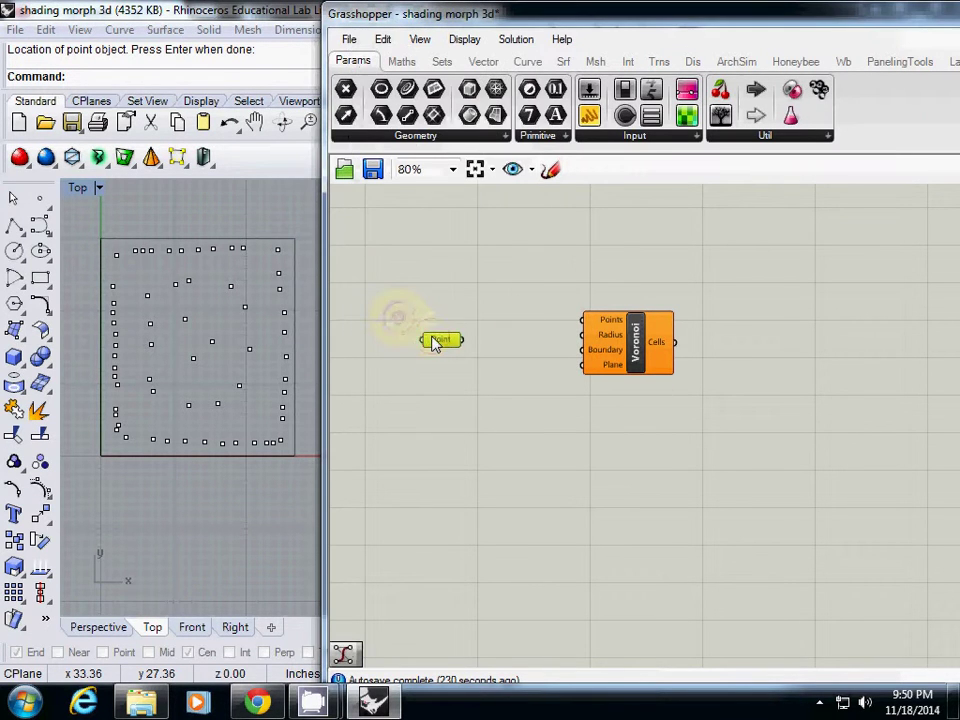
Reference all the points placed inside the rectangle as multiple points in the Point parameter.
{"action": "scroll", "coordinate": [435, 328], "scroll_direction": "up", "scroll_amount": 3}
{"action": "right_click", "coordinate": [440, 323]}
{"action": "left_click", "coordinate": [500, 508]}
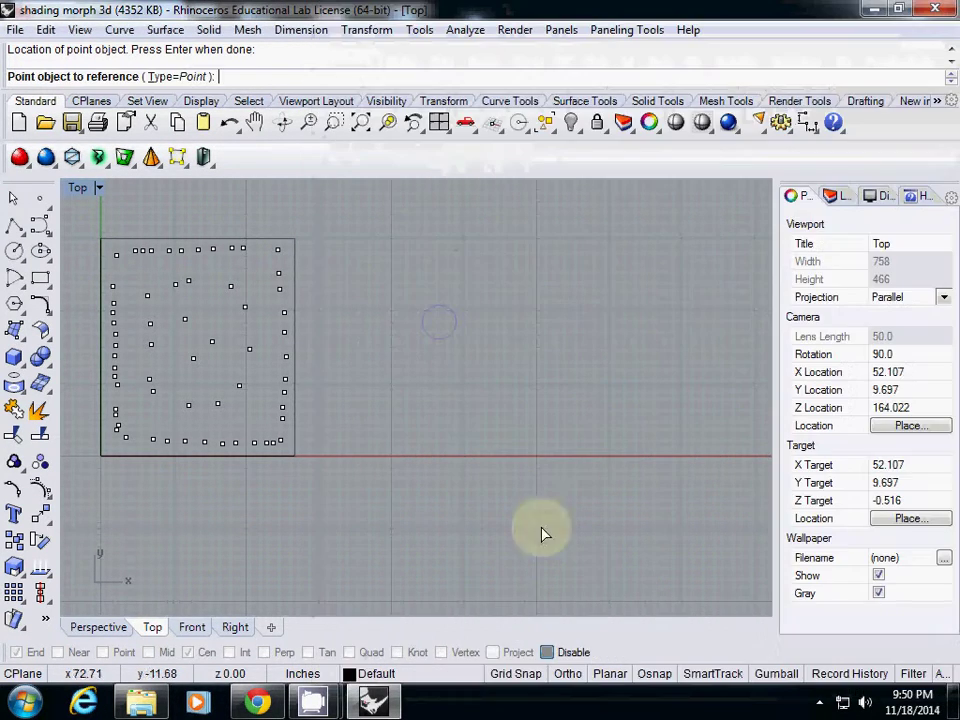
{"action": "left_click_drag", "start_coordinate": [92, 200], "coordinate": [336, 510]}
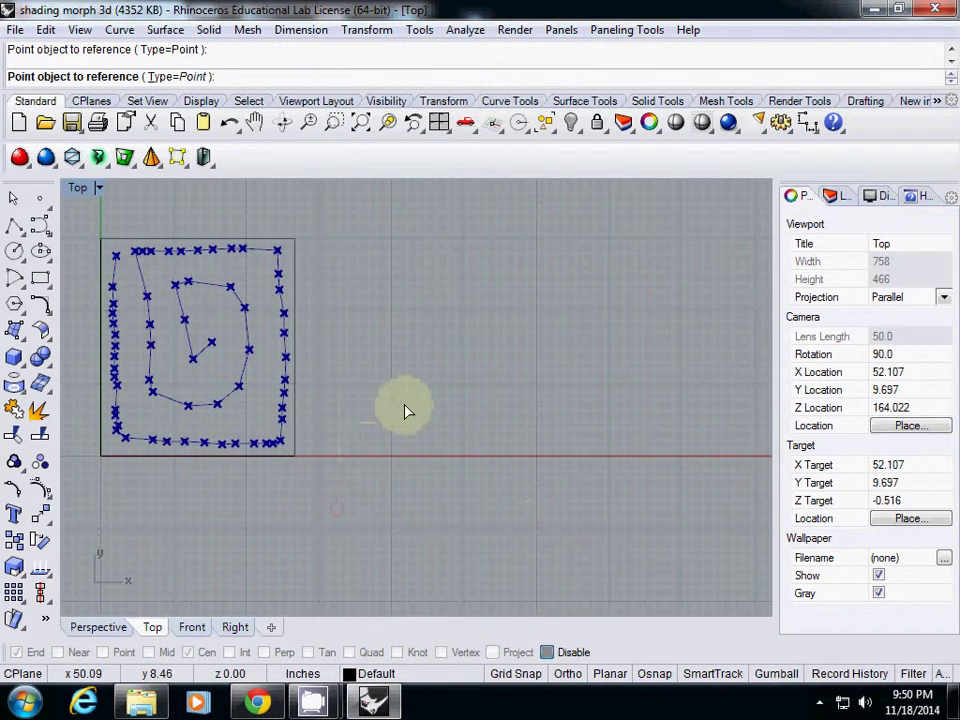
{"action": "key", "text": "Return"}
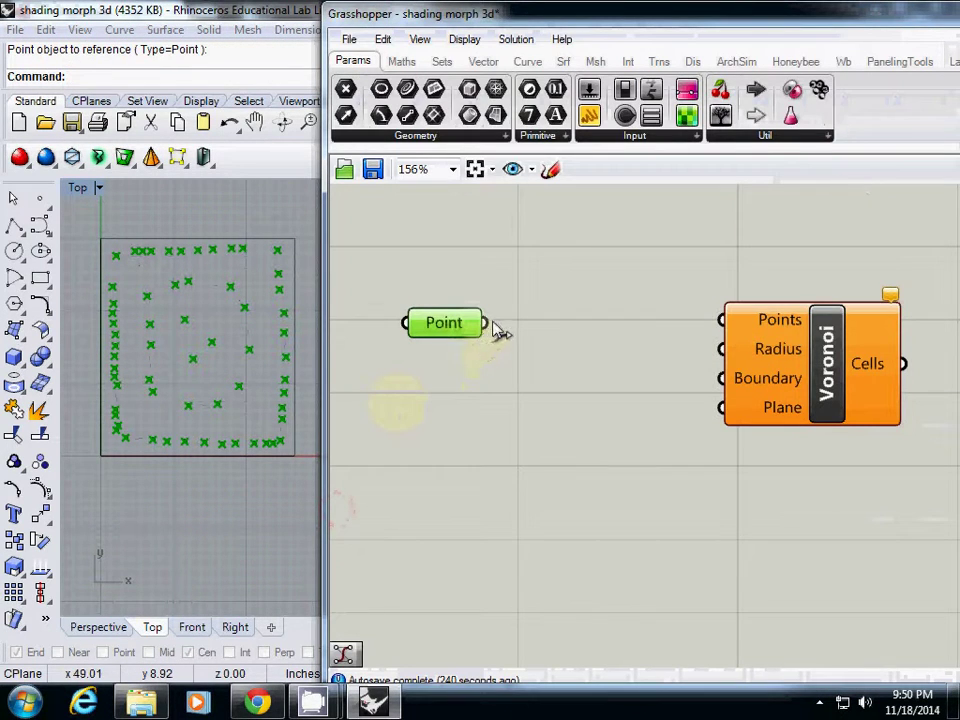
Connect the Point parameter to the Voronoi component's Points input and inspect the resulting cells in the Top view.
{"action": "left_click_drag", "start_coordinate": [493, 326], "coordinate": [722, 320]}
{"action": "scroll", "coordinate": [195, 385], "scroll_direction": "down", "scroll_amount": 5}
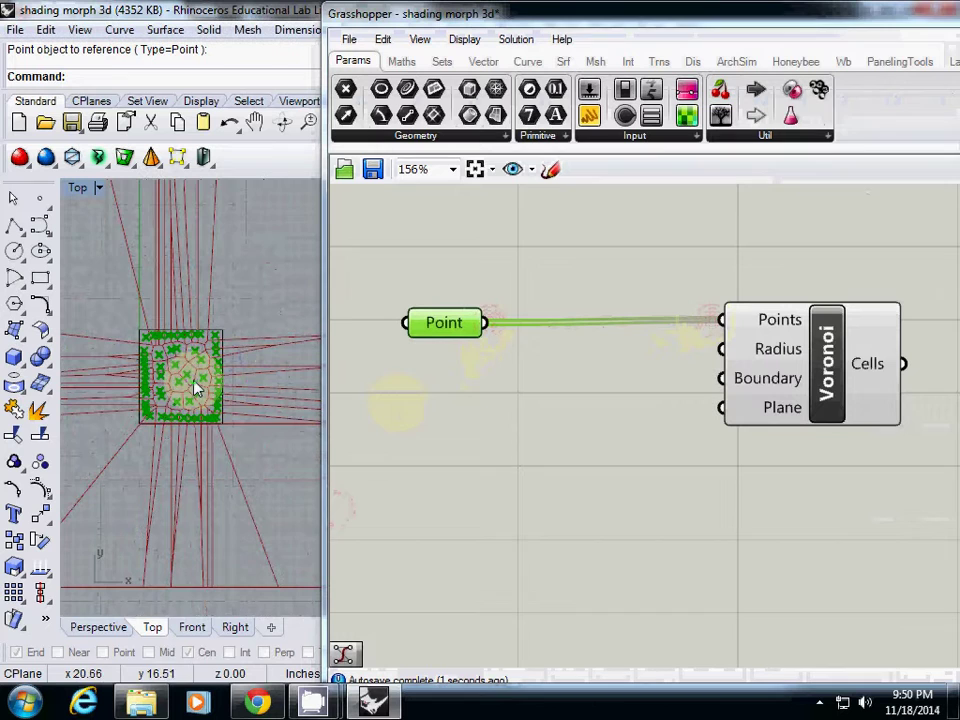
{"action": "scroll", "coordinate": [165, 340], "scroll_direction": "up", "scroll_amount": 5}
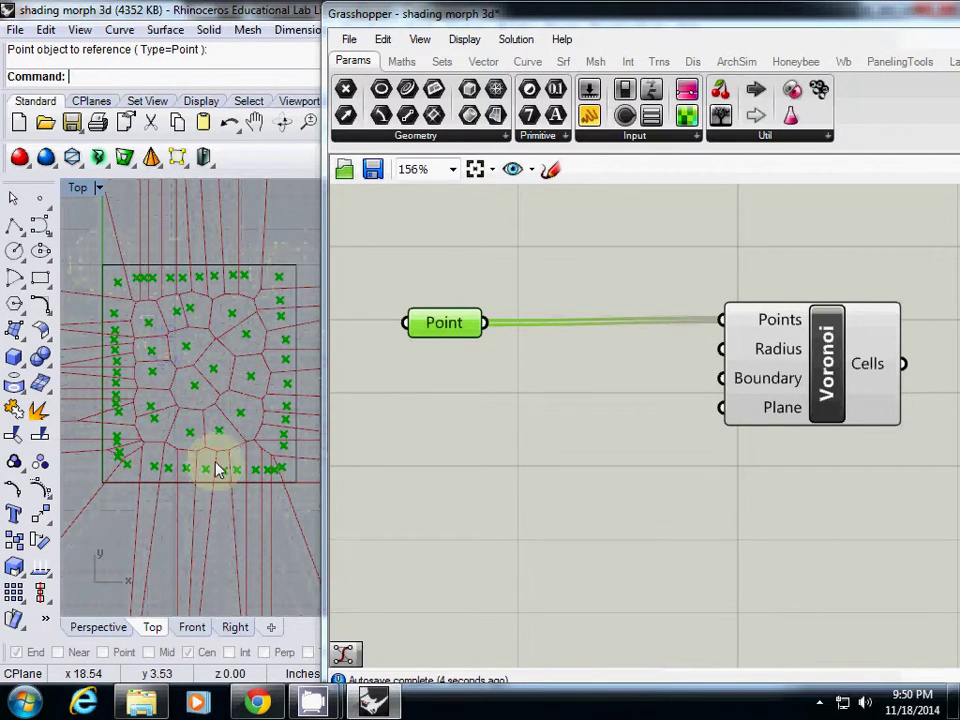
{"action": "scroll", "coordinate": [217, 470], "scroll_direction": "down", "scroll_amount": 3}
{"action": "right_click_drag", "start_coordinate": [208, 412], "coordinate": [176, 391]}
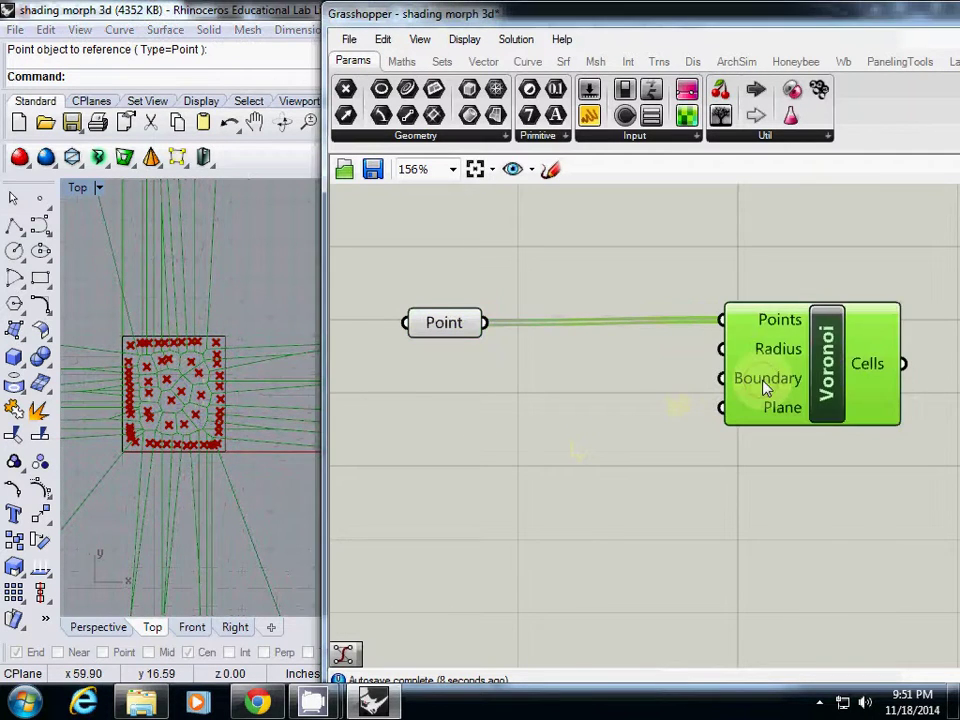
Try to extract the Voronoi component's Boundary input as a separate parameter and set one rectangle for it.
{"action": "right_click", "coordinate": [765, 390]}
{"action": "left_click", "coordinate": [790, 636]}
{"action": "left_click", "coordinate": [503, 379]}
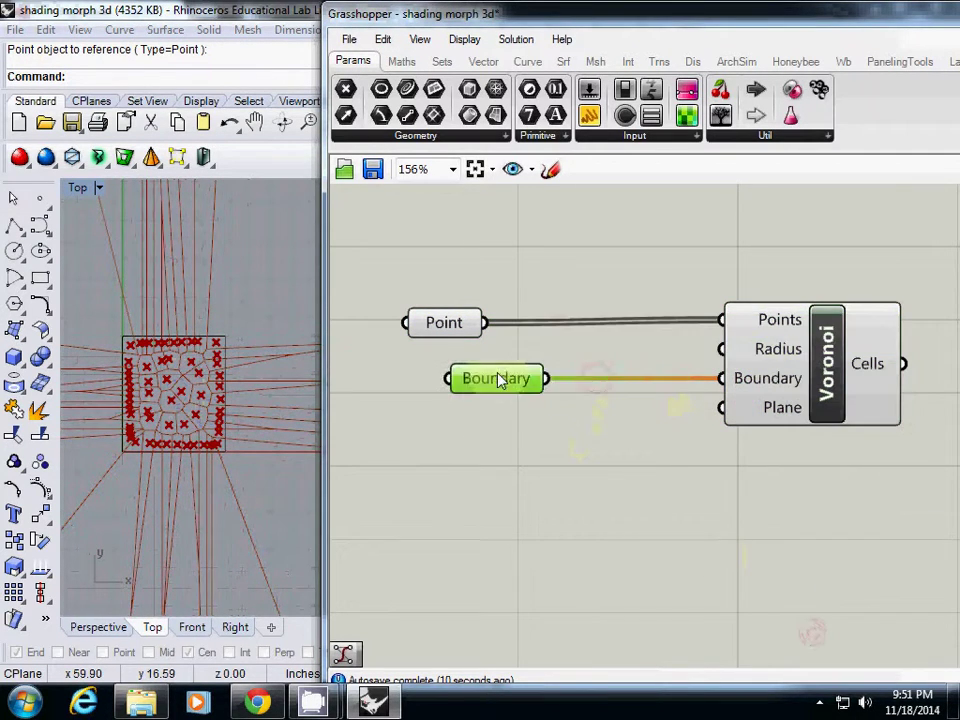
{"action": "right_click", "coordinate": [476, 381]}
{"action": "left_click", "coordinate": [533, 518]}
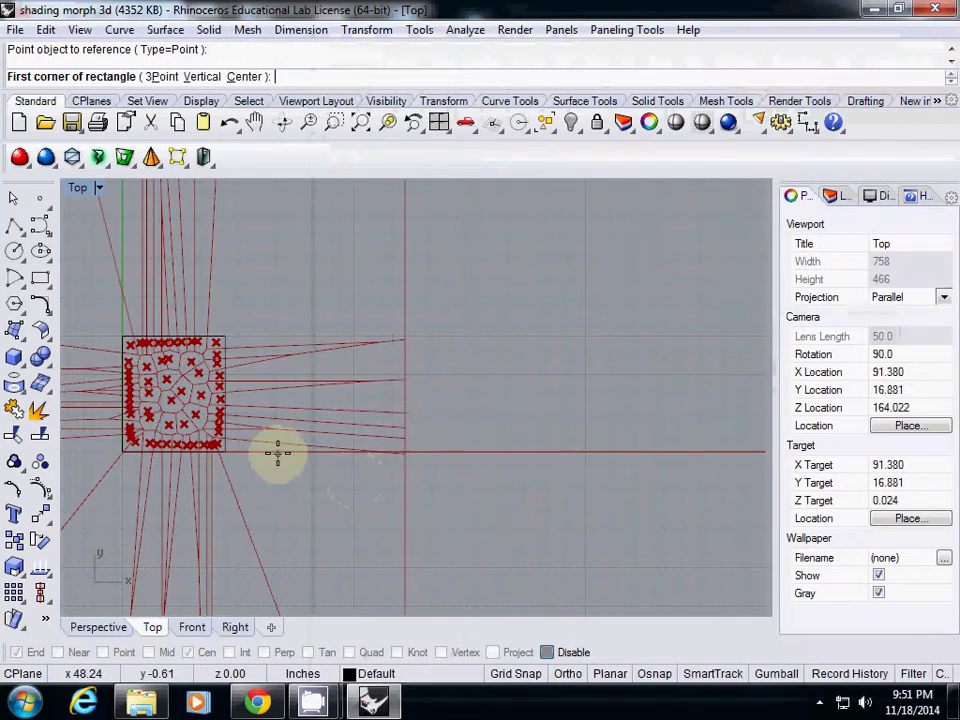
{"action": "scroll", "coordinate": [231, 452], "scroll_direction": "up", "scroll_amount": 6}
{"action": "right_click_drag", "start_coordinate": [173, 449], "coordinate": [370, 454]}
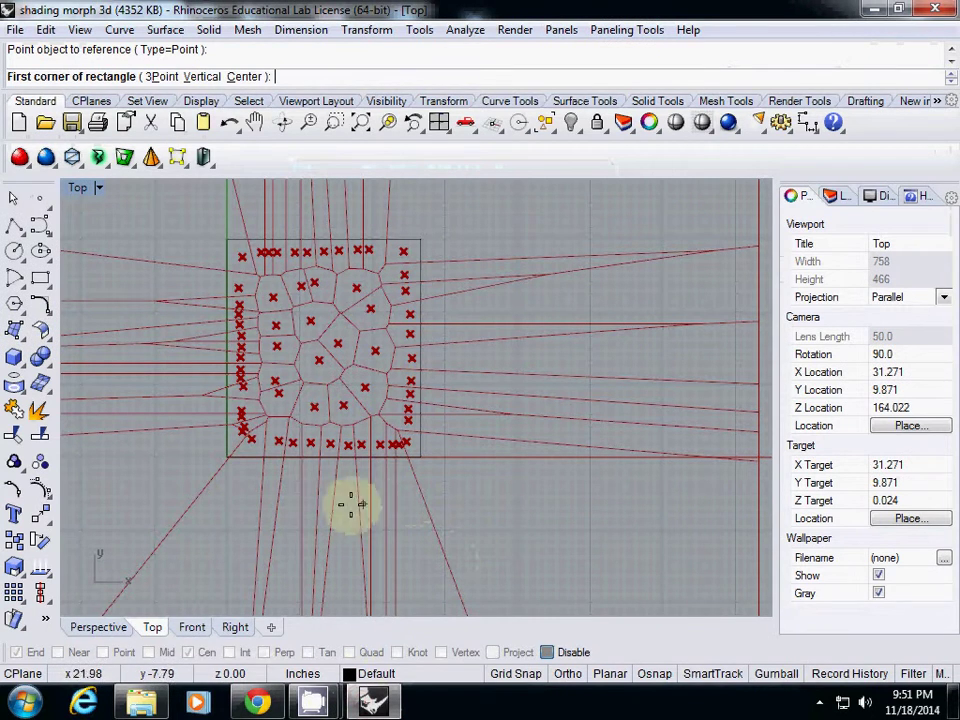
{"action": "key", "text": "Escape"}
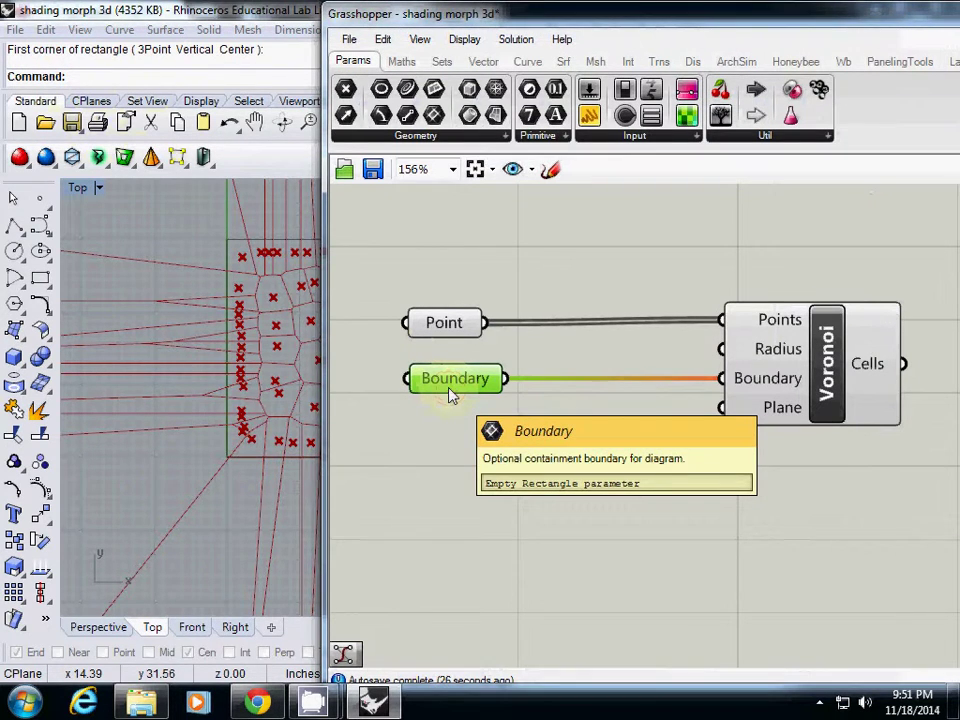
Delete the extracted Boundary parameter from the canvas.
{"action": "scroll", "coordinate": [160, 437], "scroll_direction": "down", "scroll_amount": 3}
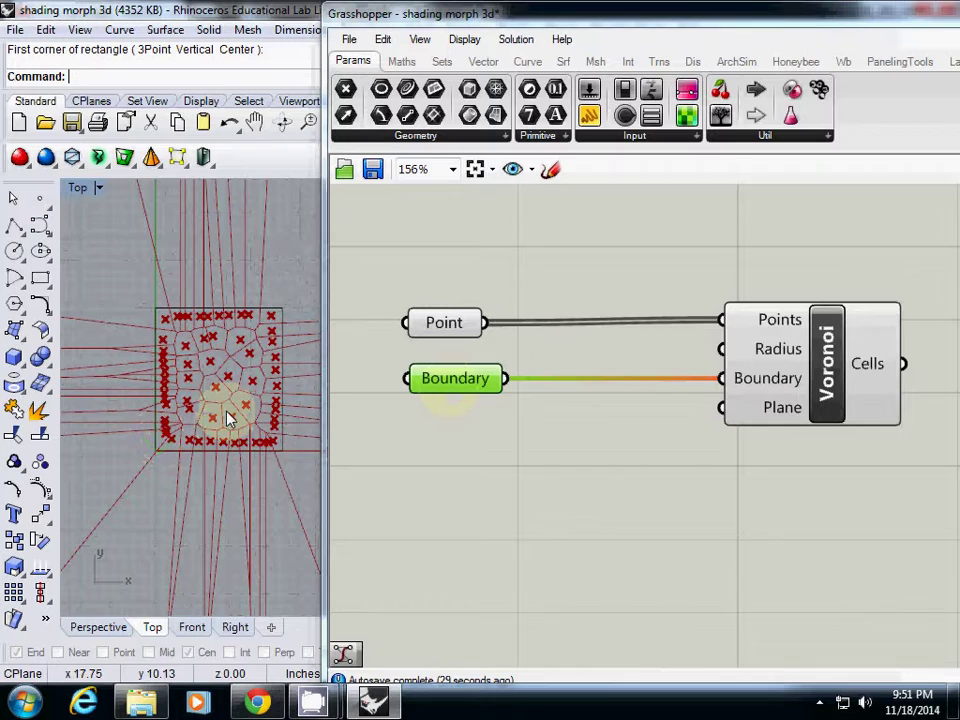
{"action": "right_click_drag", "start_coordinate": [262, 444], "coordinate": [234, 440]}
{"action": "key", "text": "Delete"}
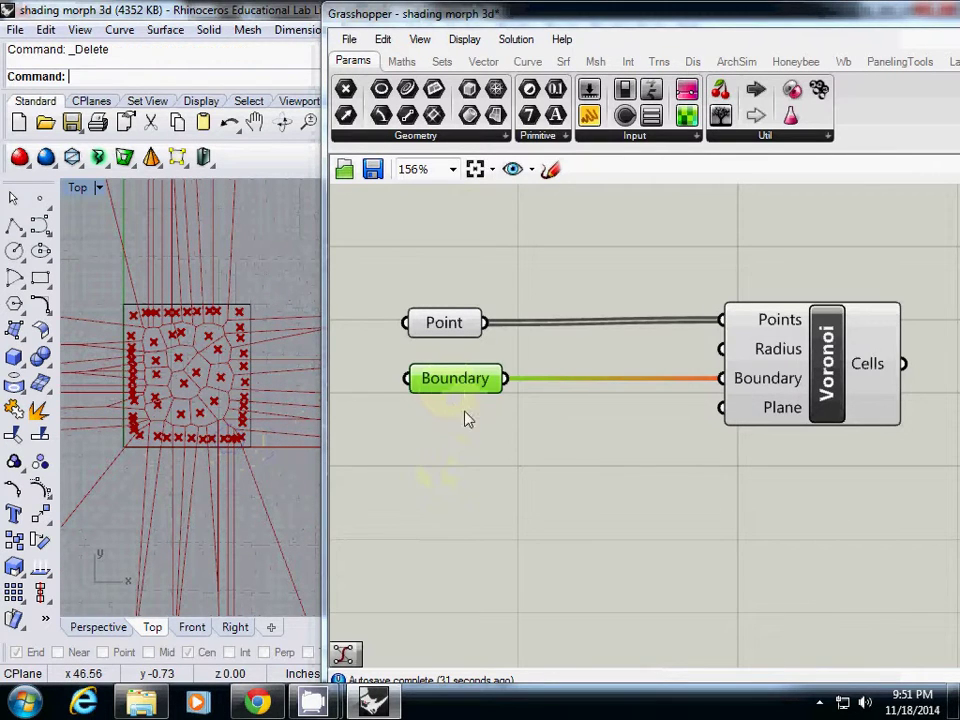
{"action": "key", "text": "Delete"}
Add a Geometry parameter below the Point parameter and reference the Rhino rectangle as its single geometry.
{"action": "double_click", "coordinate": [460, 424]}
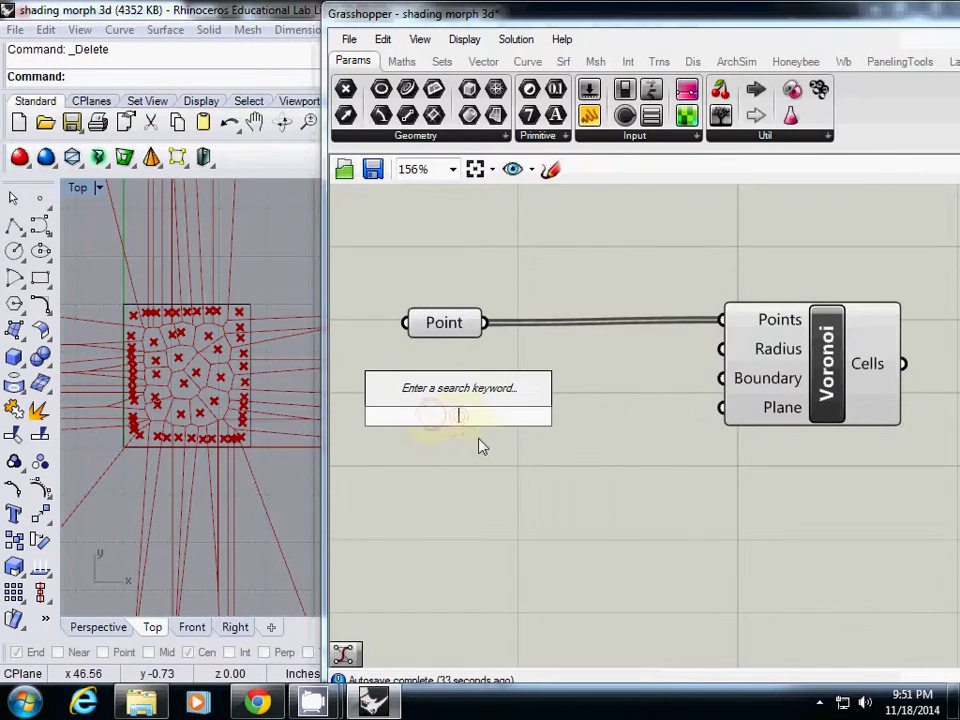
{"action": "type", "text": "geo"}
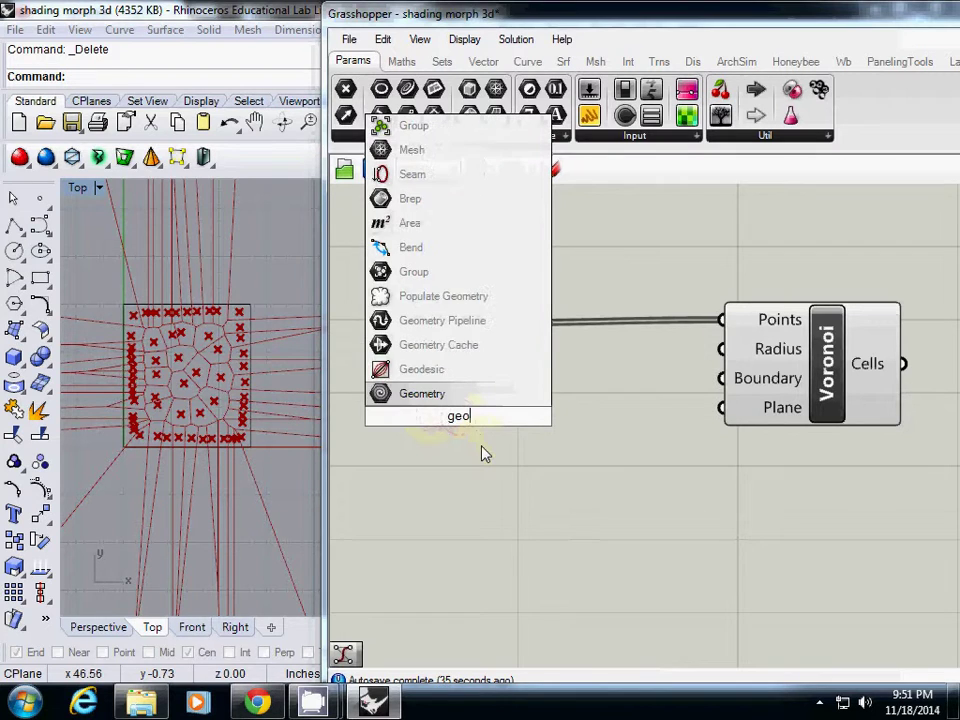
{"action": "key", "text": "Return"}
{"action": "left_click_drag", "start_coordinate": [435, 414], "coordinate": [445, 401]}
{"action": "right_click", "coordinate": [447, 400]}
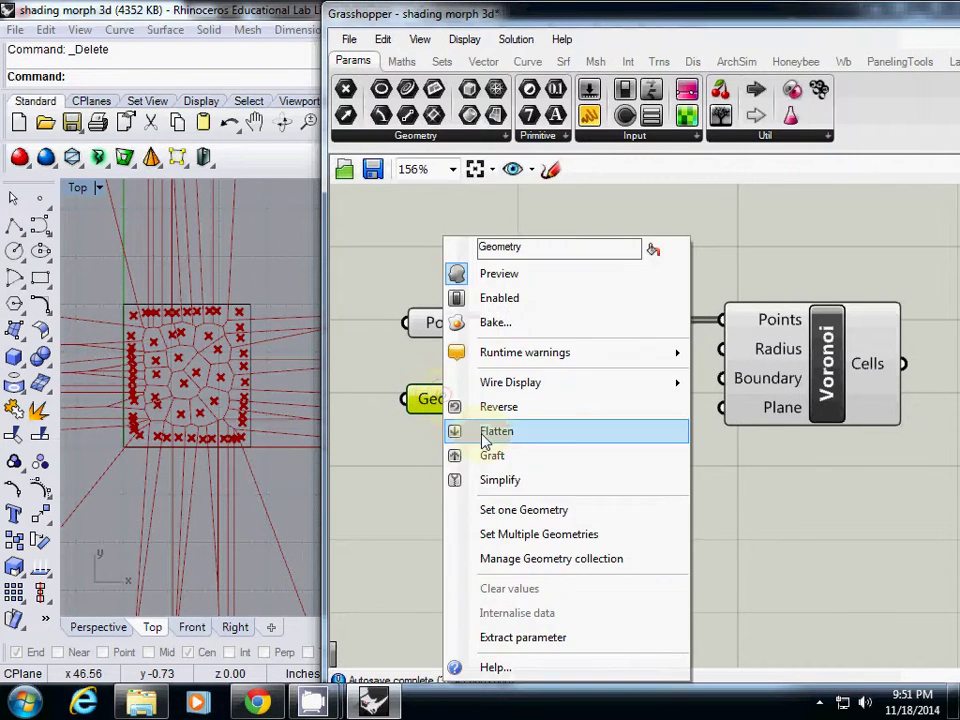
{"action": "left_click", "coordinate": [545, 509]}
{"action": "left_click", "coordinate": [255, 450]}
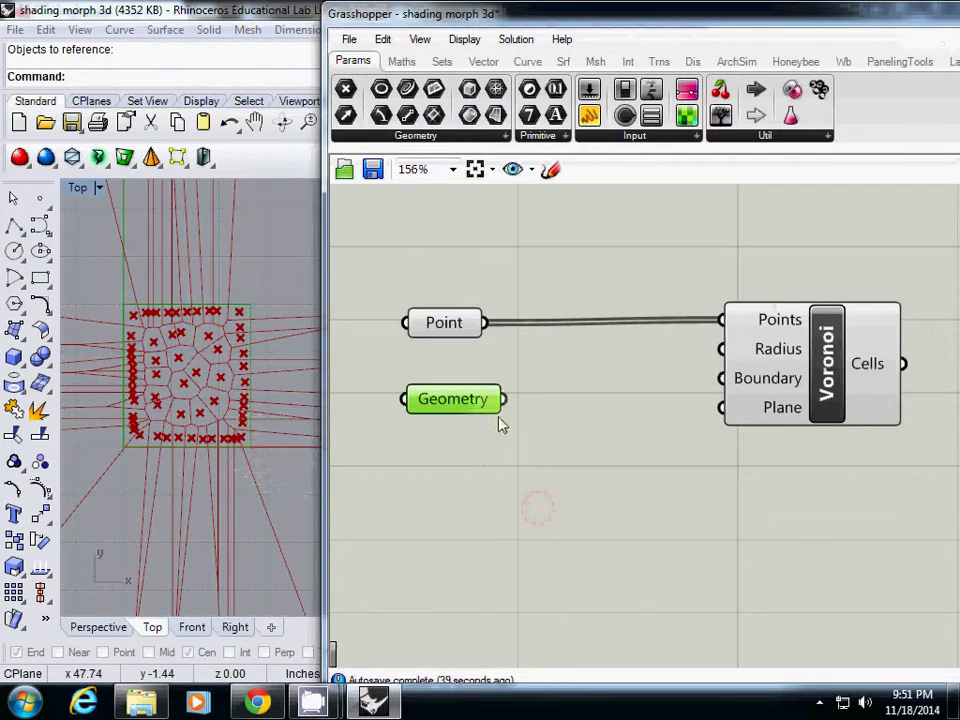
Connect the Geometry parameter to the Voronoi component's Boundary input and move the Voronoi component closer to its two source parameters.
{"action": "left_click_drag", "start_coordinate": [620, 403], "coordinate": [722, 378]}
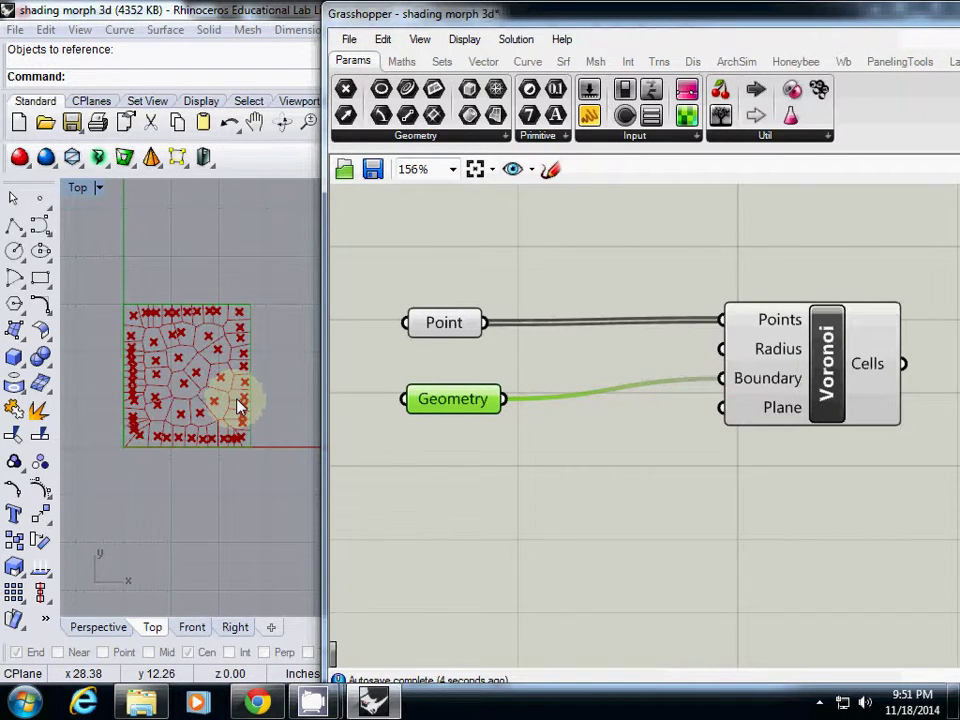
{"action": "left_click_drag", "start_coordinate": [829, 405], "coordinate": [674, 416]}
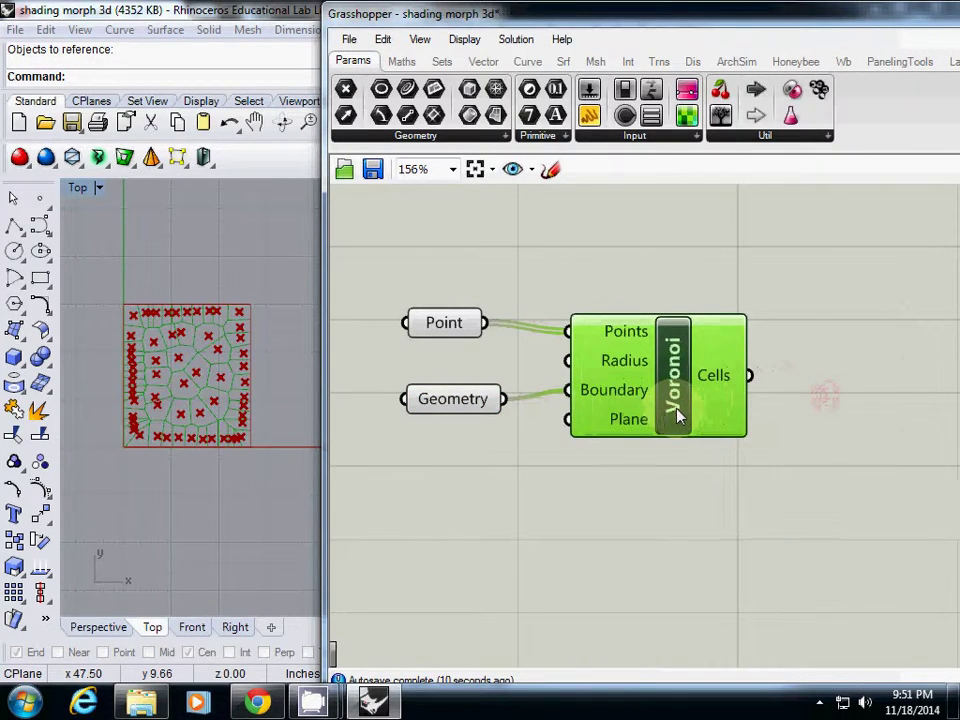
{"action": "right_click_drag", "start_coordinate": [614, 507], "coordinate": [490, 481]}
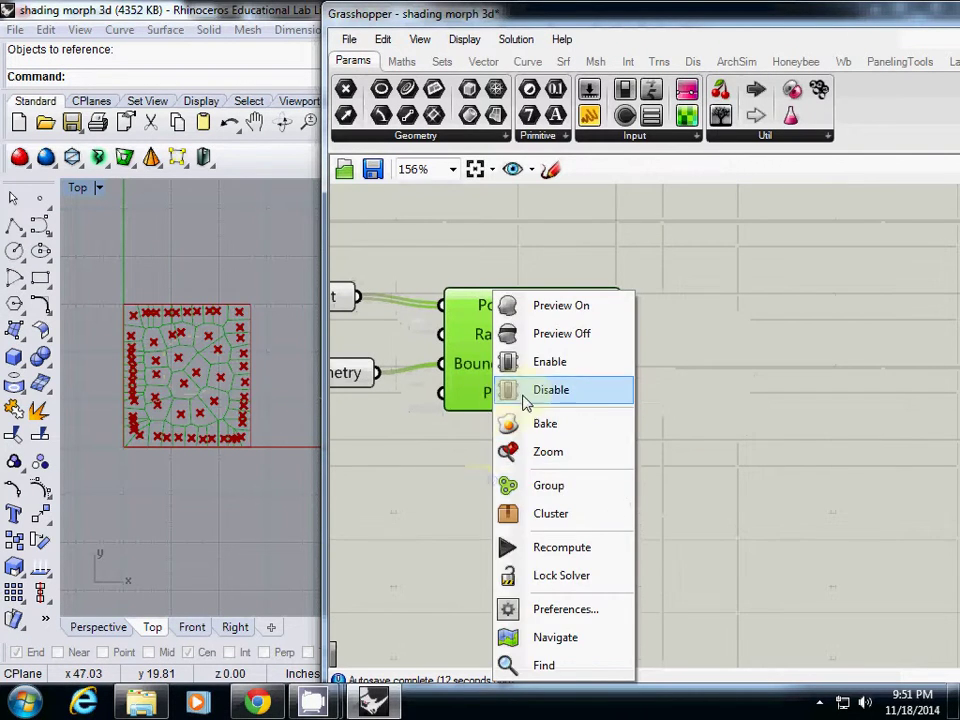
{"action": "left_click", "coordinate": [490, 455]}
{"action": "left_click", "coordinate": [557, 403]}
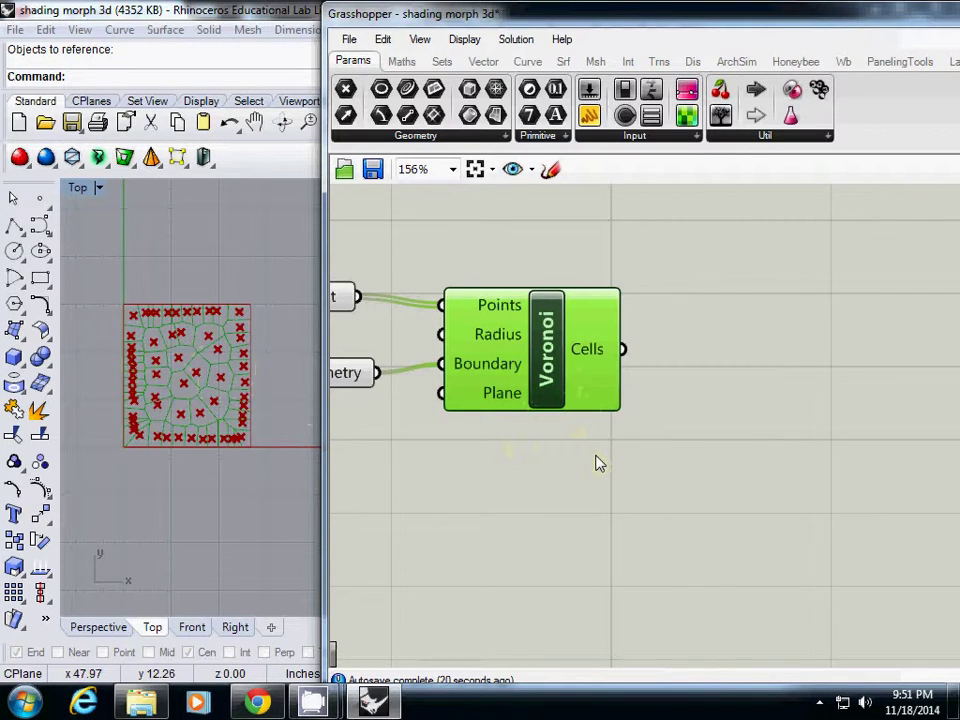
{"action": "right_click_drag", "start_coordinate": [597, 463], "coordinate": [495, 446]}
{"action": "left_click", "coordinate": [636, 412]}
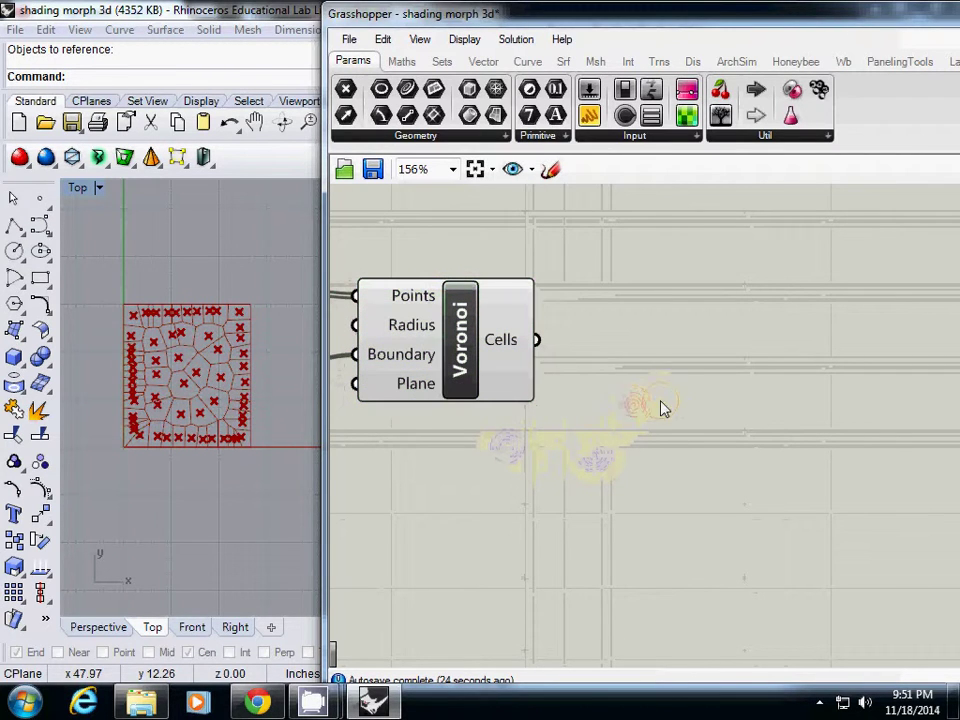
Add a Control Points component beside Voronoi and connect the Voronoi Cells output to its Curve input.
{"action": "double_click", "coordinate": [661, 405]}
{"action": "type", "text": "contro"}
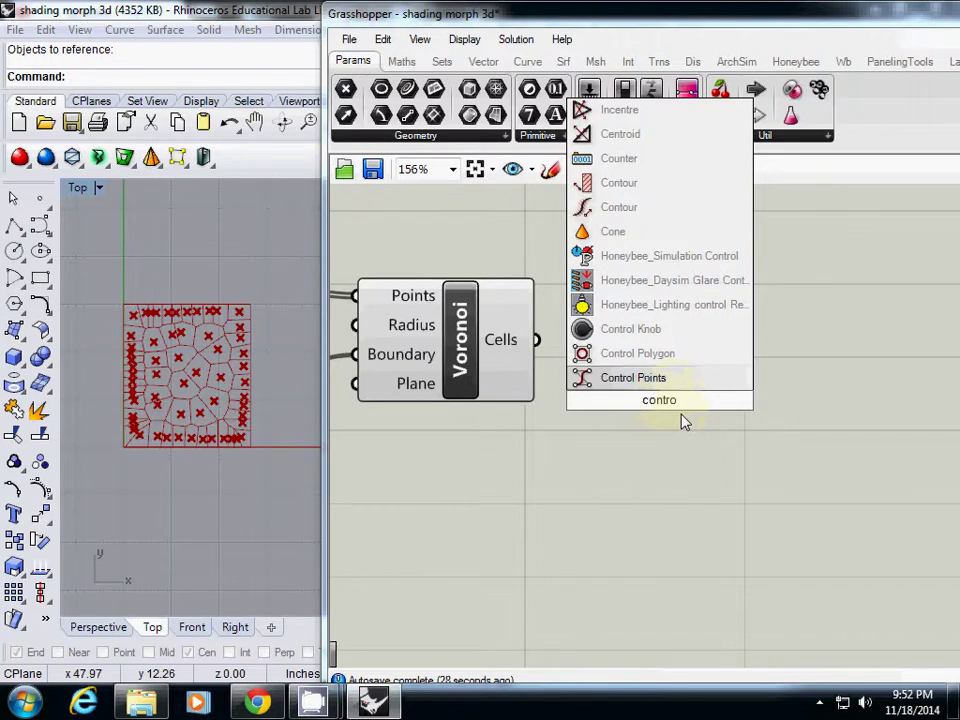
{"action": "type", "text": " point"}
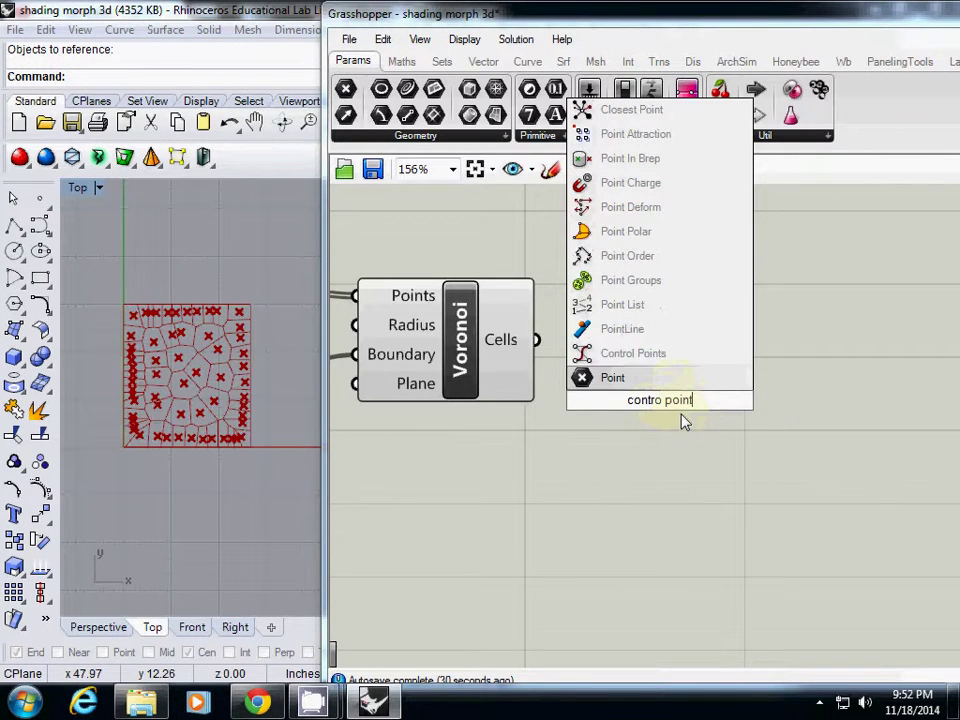
{"action": "left_click", "coordinate": [625, 353]}
{"action": "left_click_drag", "start_coordinate": [648, 379], "coordinate": [702, 324]}
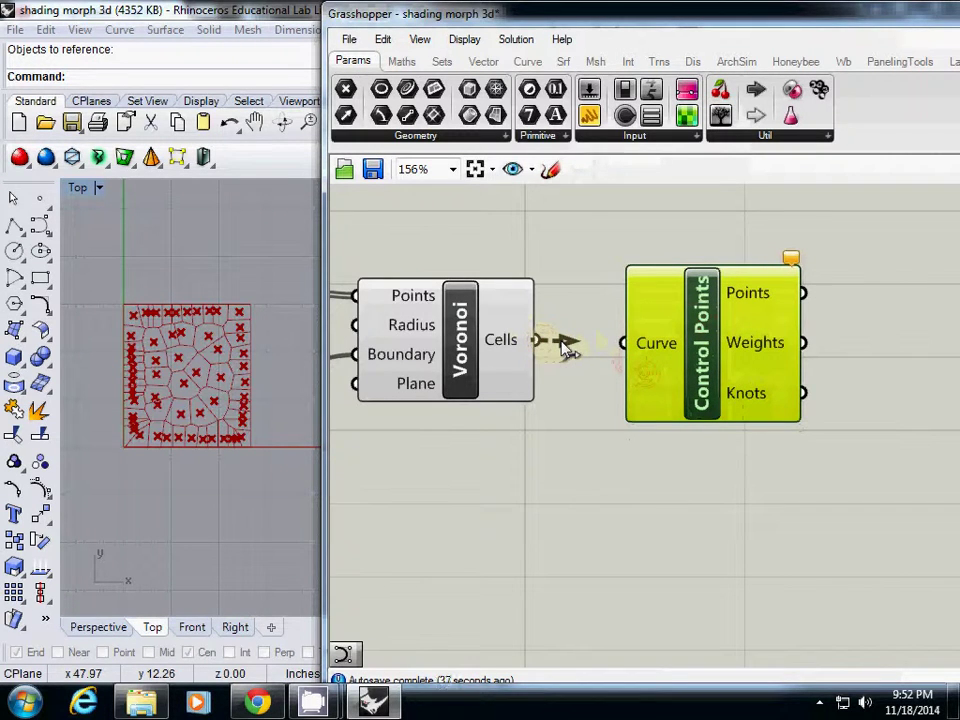
{"action": "left_click_drag", "start_coordinate": [565, 345], "coordinate": [622, 343]}
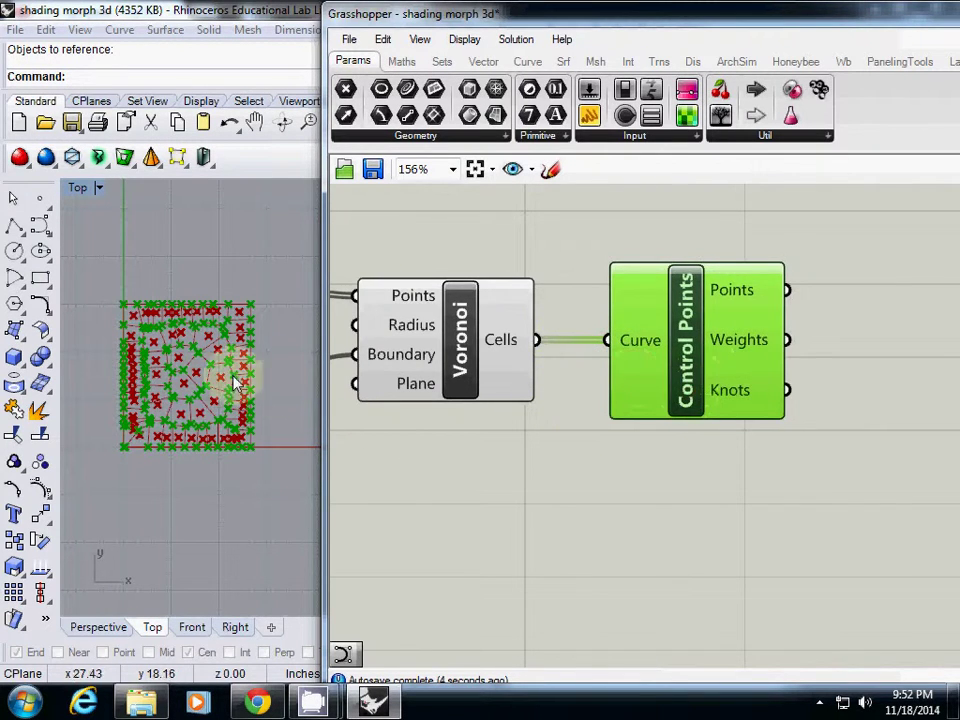
Examine the extracted control points at the Voronoi cell corners in the Rhino Top view.
{"action": "scroll", "coordinate": [210, 398], "scroll_direction": "up", "scroll_amount": 3}
{"action": "scroll", "coordinate": [212, 375], "scroll_direction": "up", "scroll_amount": 5}
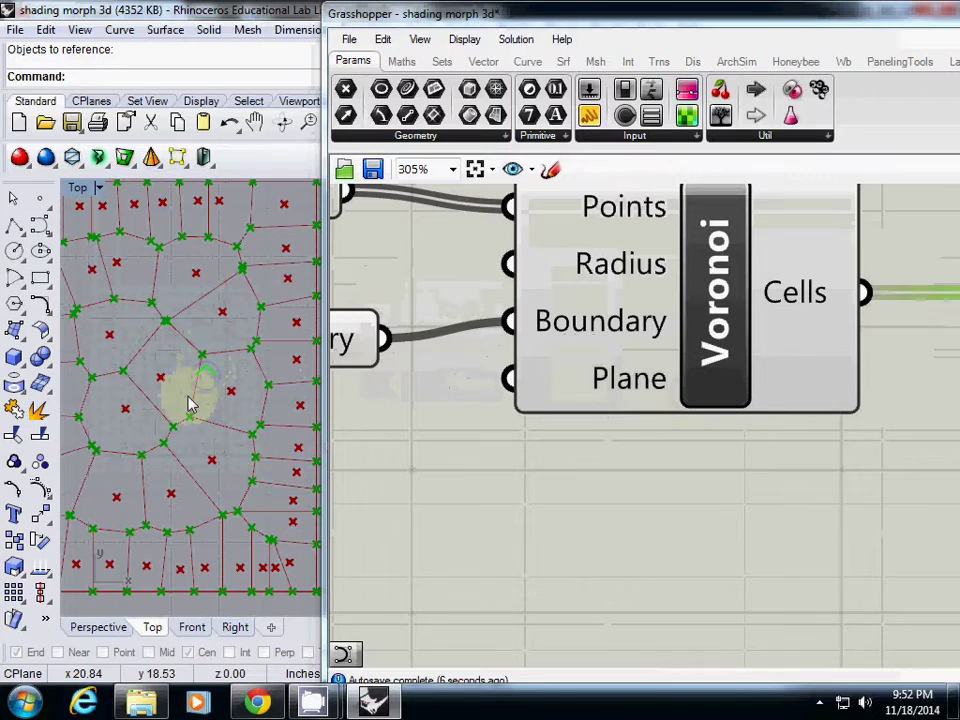
{"action": "right_click_drag", "start_coordinate": [595, 379], "coordinate": [490, 418]}
{"action": "scroll", "coordinate": [490, 418], "scroll_direction": "down", "scroll_amount": 5}
{"action": "right_click", "coordinate": [490, 418]}
{"action": "left_click", "coordinate": [806, 500]}
{"action": "scroll", "coordinate": [806, 500], "scroll_direction": "down", "scroll_amount": 2}
{"action": "right_click_drag", "start_coordinate": [806, 500], "coordinate": [645, 458]}
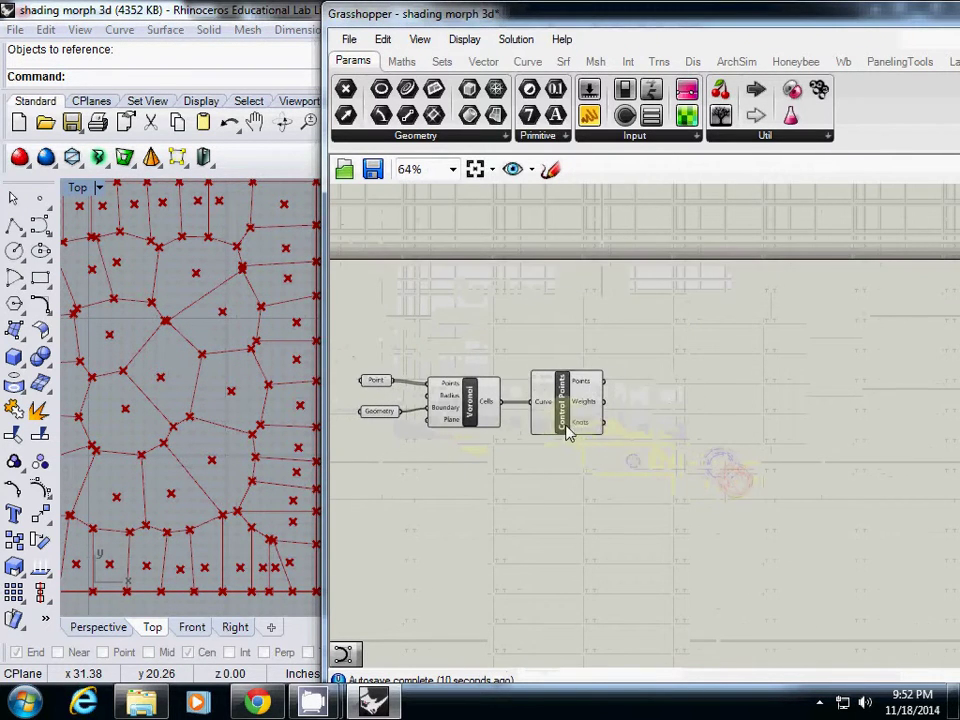
Move the Control Points component slightly closer to Voronoi and add a Nurbs Curve component after it.
{"action": "left_click_drag", "start_coordinate": [567, 428], "coordinate": [558, 425]}
{"action": "right_click_drag", "start_coordinate": [638, 467], "coordinate": [568, 441]}
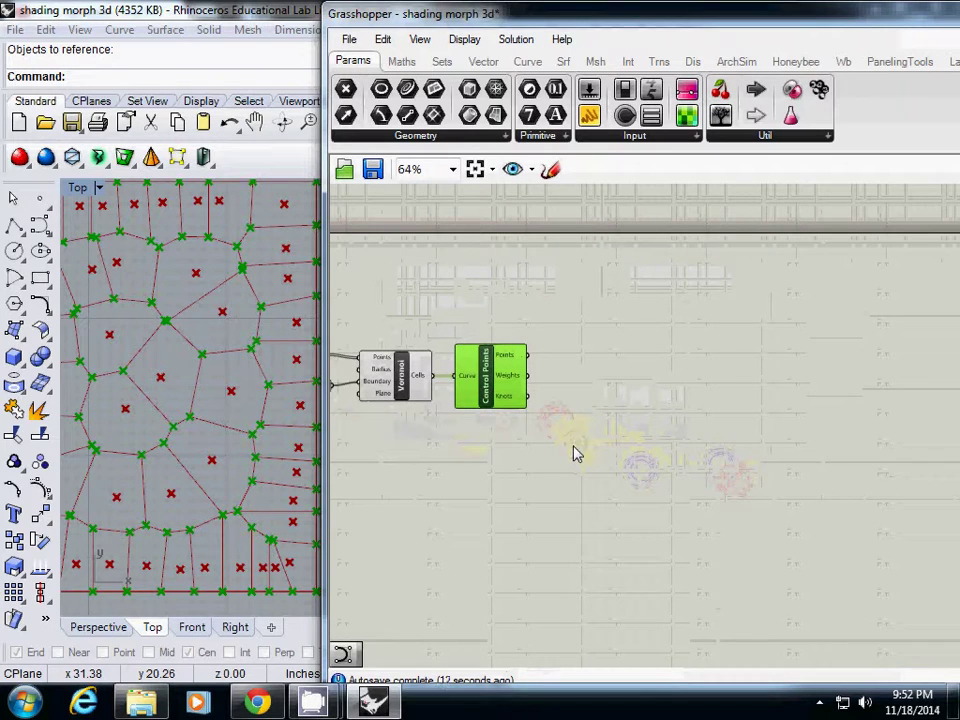
{"action": "right_click_drag", "start_coordinate": [564, 385], "coordinate": [561, 386]}
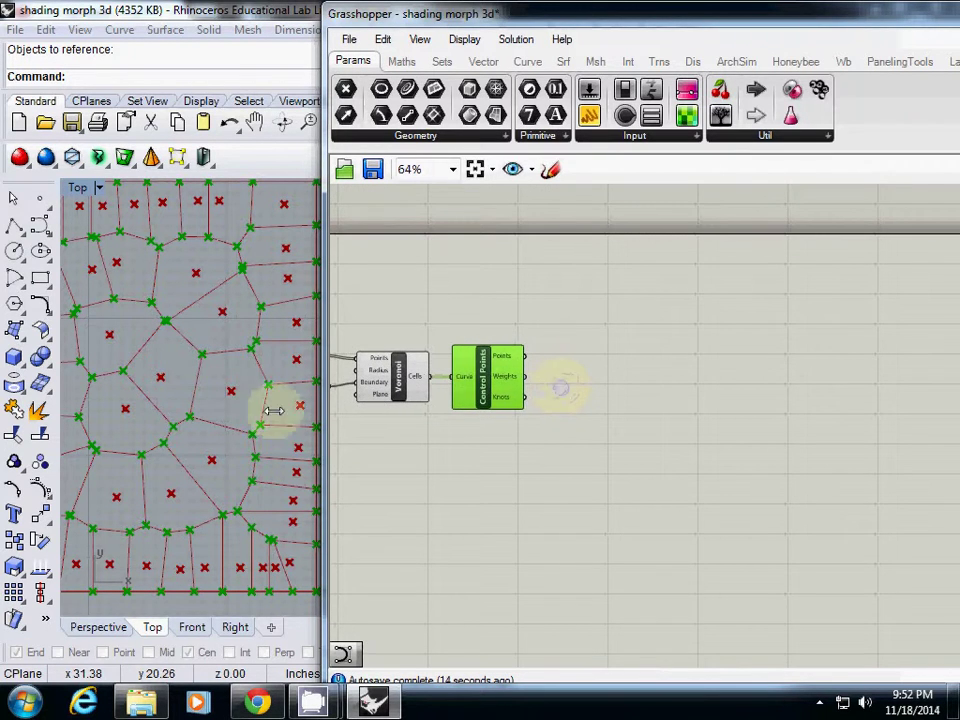
{"action": "scroll", "coordinate": [565, 388], "scroll_direction": "up", "scroll_amount": 5}
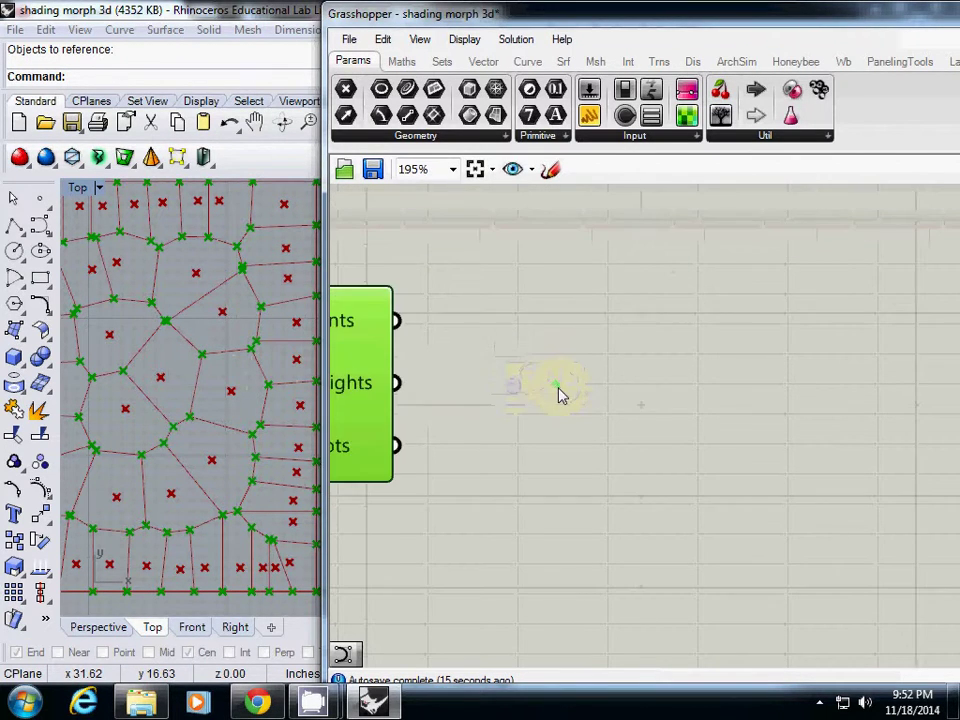
{"action": "double_click", "coordinate": [619, 375]}
{"action": "type", "text": "nurb"}
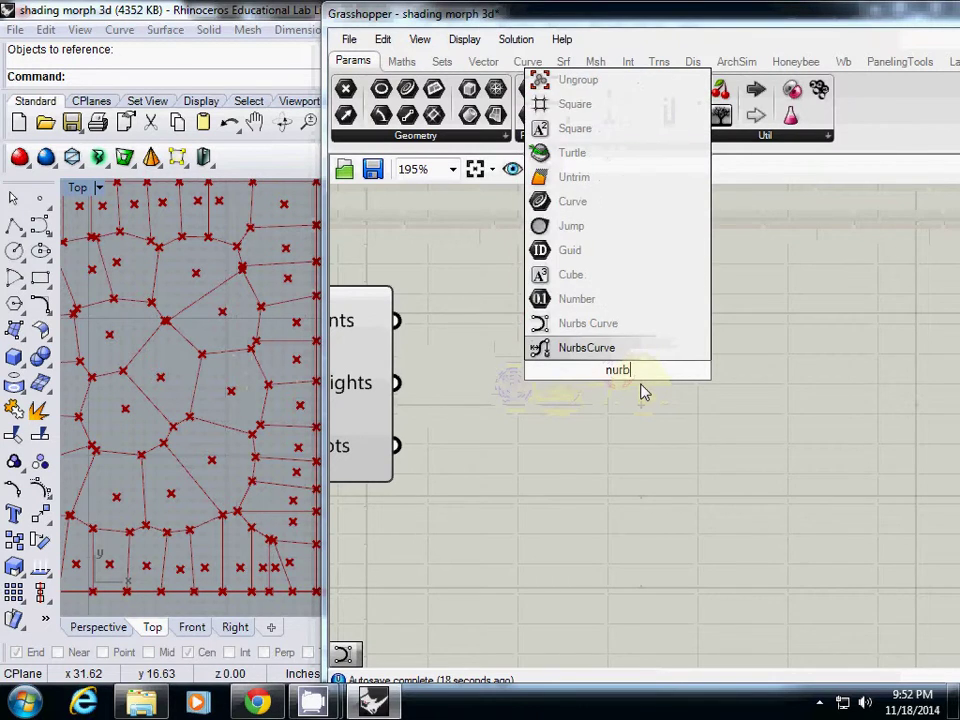
{"action": "type", "text": " curve"}
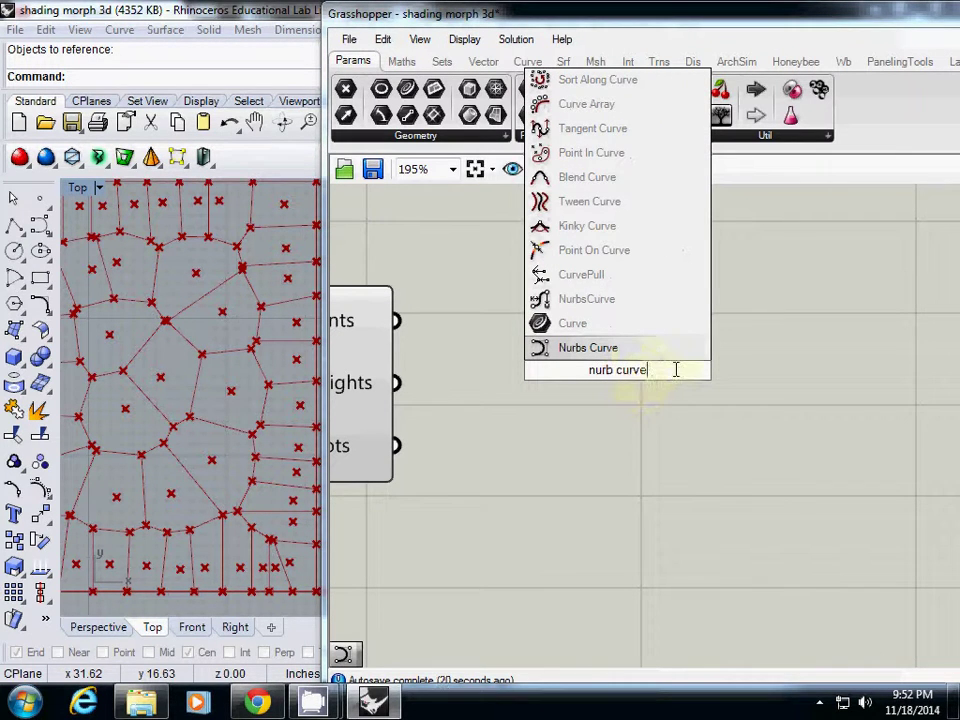
{"action": "left_click", "coordinate": [586, 349]}
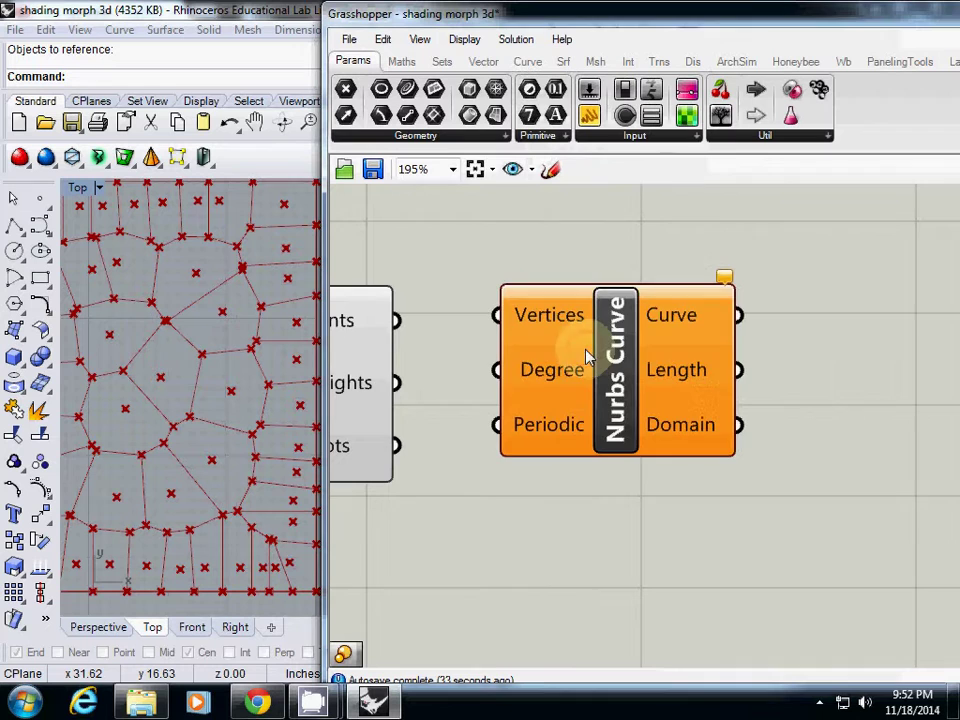
Connect the Control Points component's Points output to the Nurbs Curve's Vertices input and inspect the curves along the panel's edge.
{"action": "left_click_drag", "start_coordinate": [588, 358], "coordinate": [649, 382]}
{"action": "right_click_drag", "start_coordinate": [456, 360], "coordinate": [562, 364]}
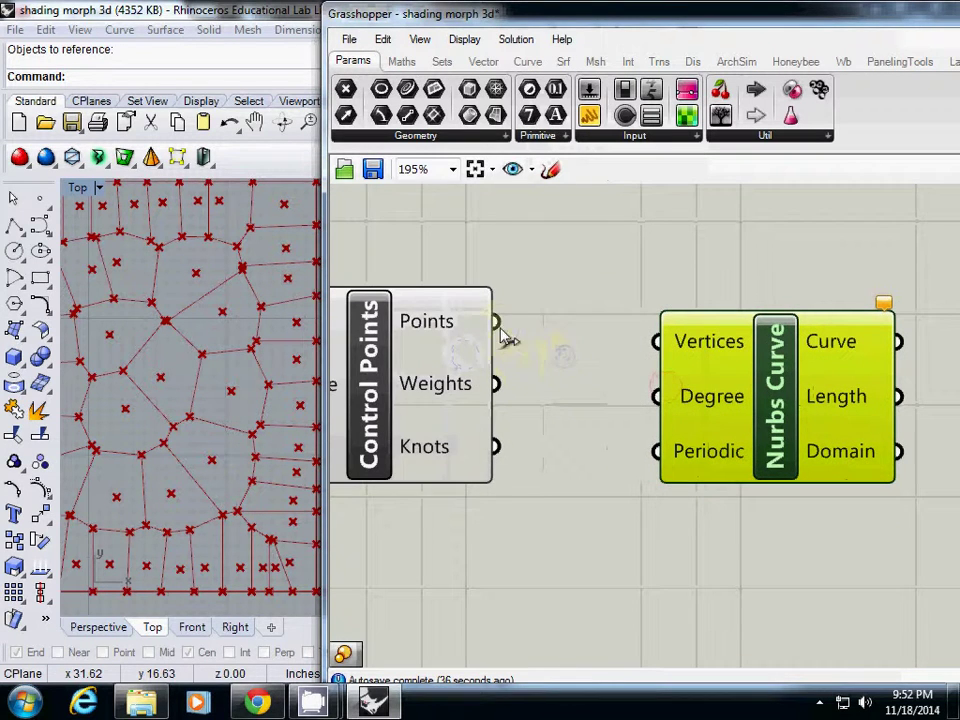
{"action": "left_click_drag", "start_coordinate": [501, 331], "coordinate": [656, 341]}
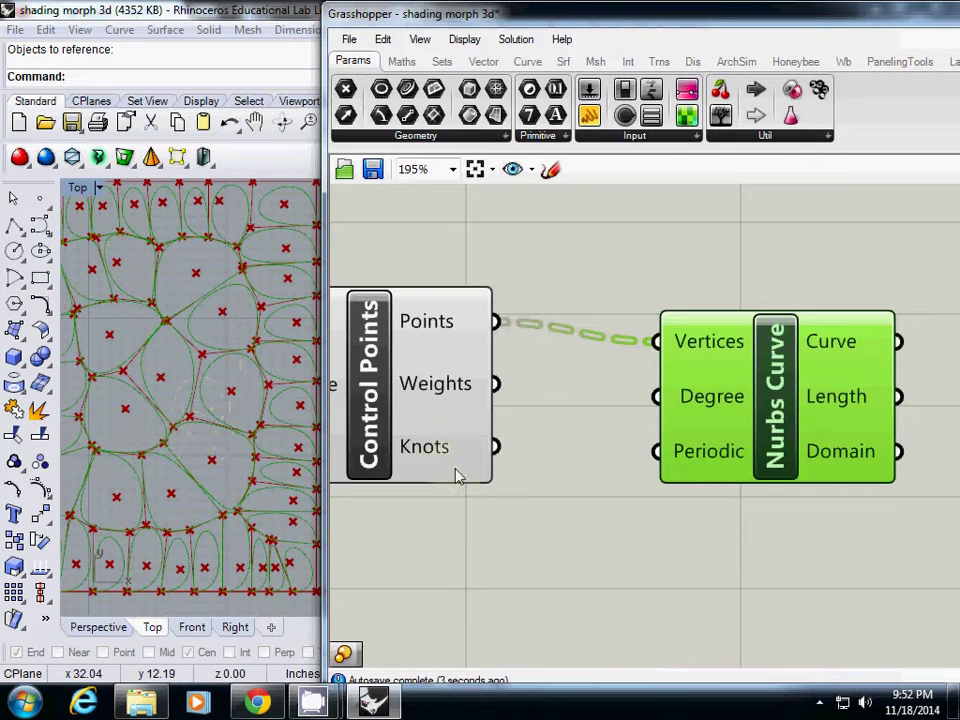
{"action": "scroll", "coordinate": [540, 477], "scroll_direction": "down", "scroll_amount": 2}
{"action": "right_click_drag", "start_coordinate": [610, 460], "coordinate": [523, 416]}
{"action": "left_click_drag", "start_coordinate": [604, 413], "coordinate": [575, 401]}
{"action": "scroll", "coordinate": [184, 388], "scroll_direction": "up", "scroll_amount": 5}
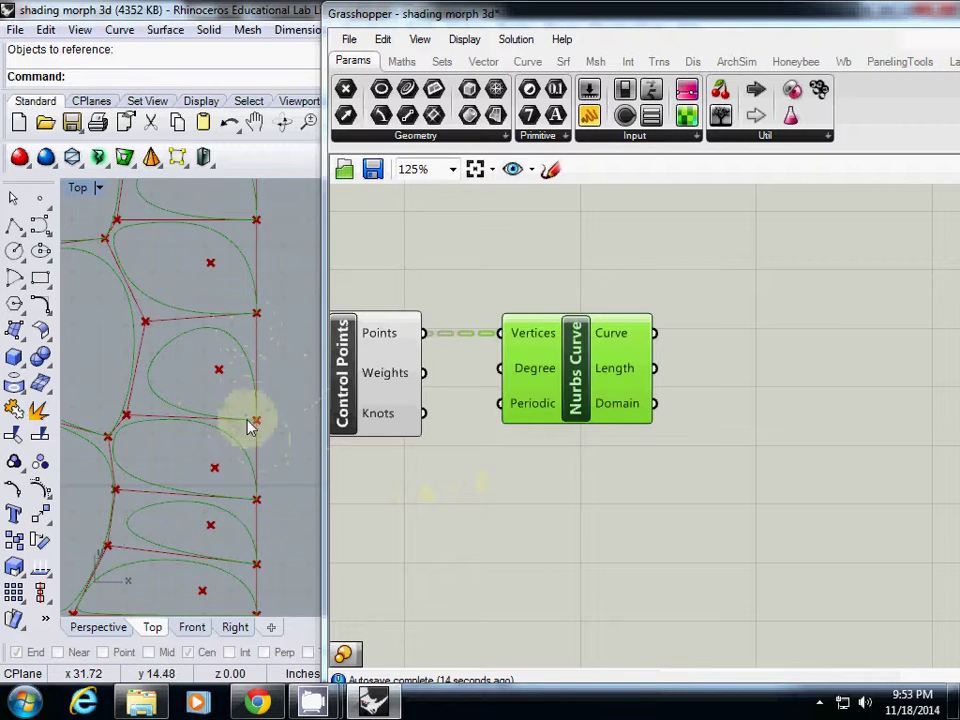
Move the Nurbs Curve component away from Control Points and connect a new Boolean Toggle to its Periodic input.
{"action": "left_click_drag", "start_coordinate": [570, 420], "coordinate": [646, 420]}
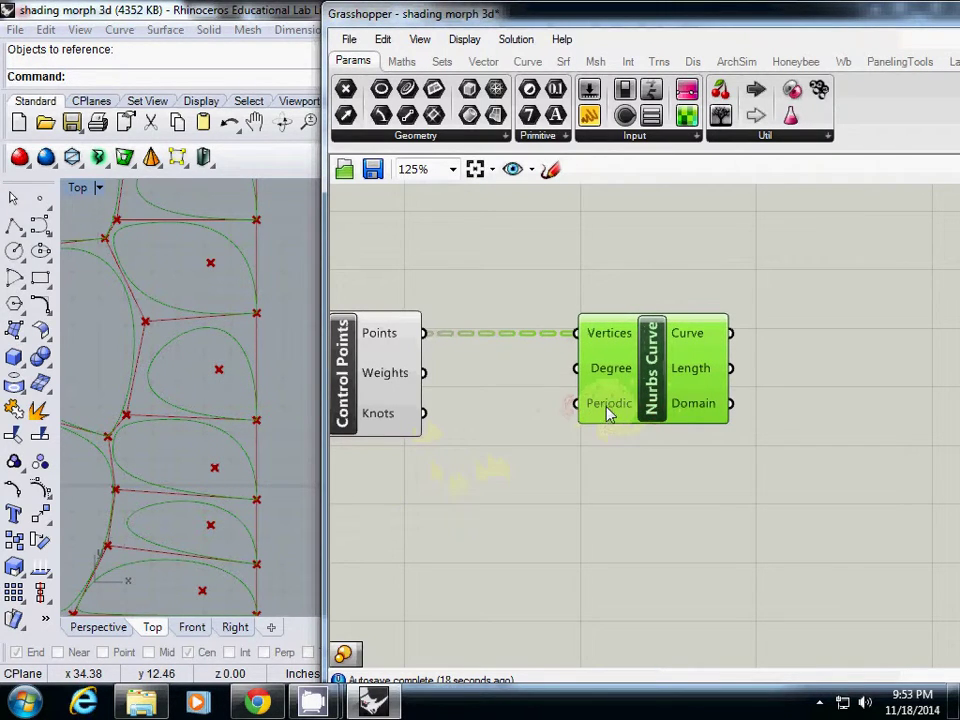
{"action": "double_click", "coordinate": [470, 489]}
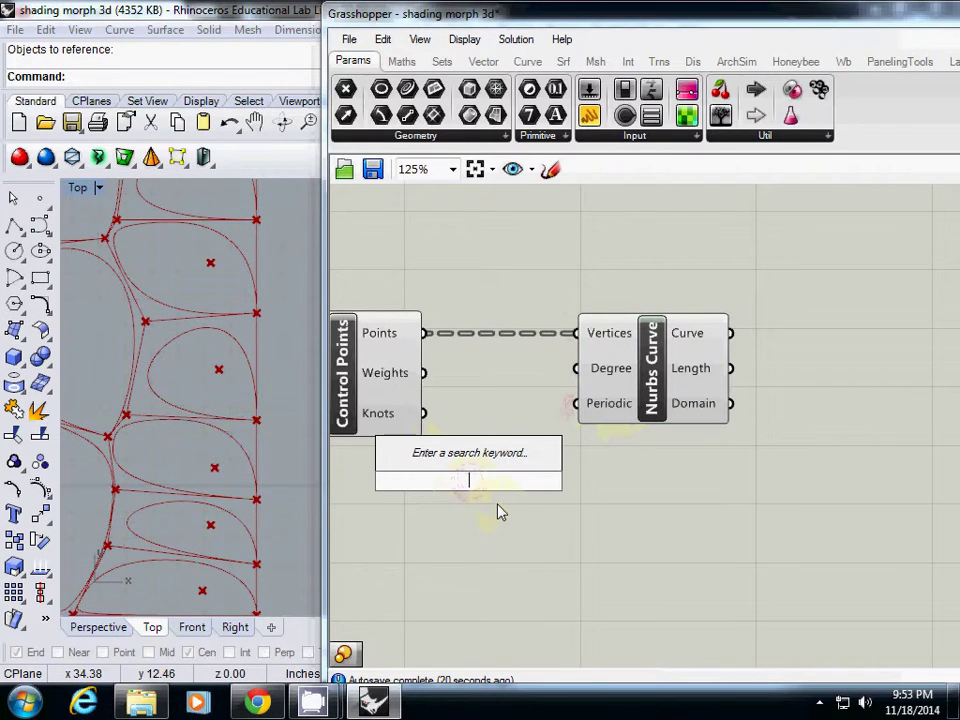
{"action": "type", "text": "boole"}
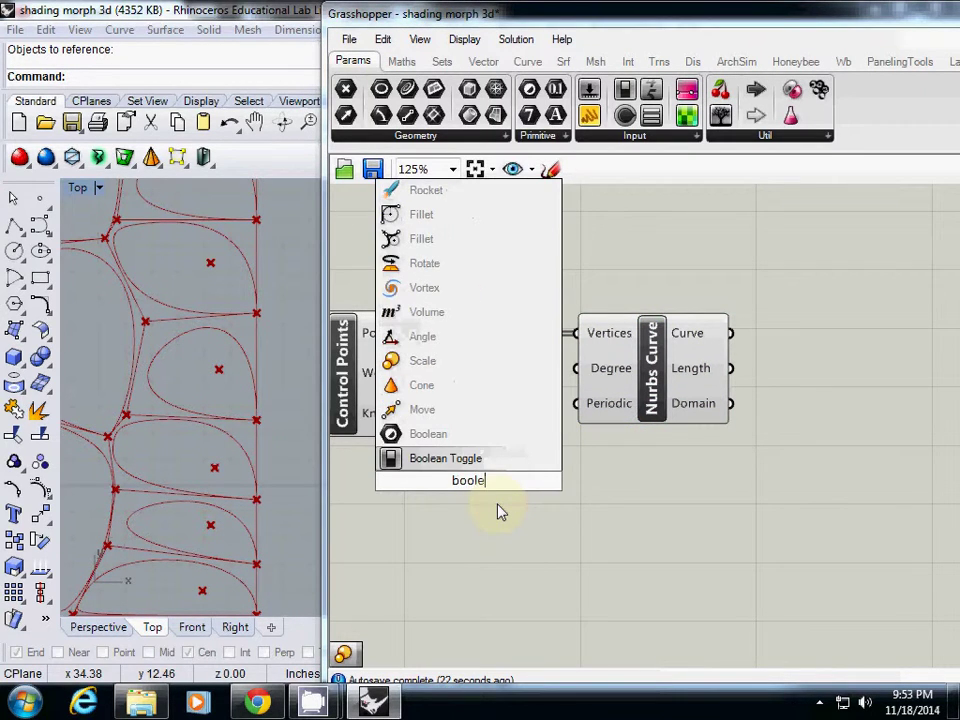
{"action": "left_click", "coordinate": [466, 464]}
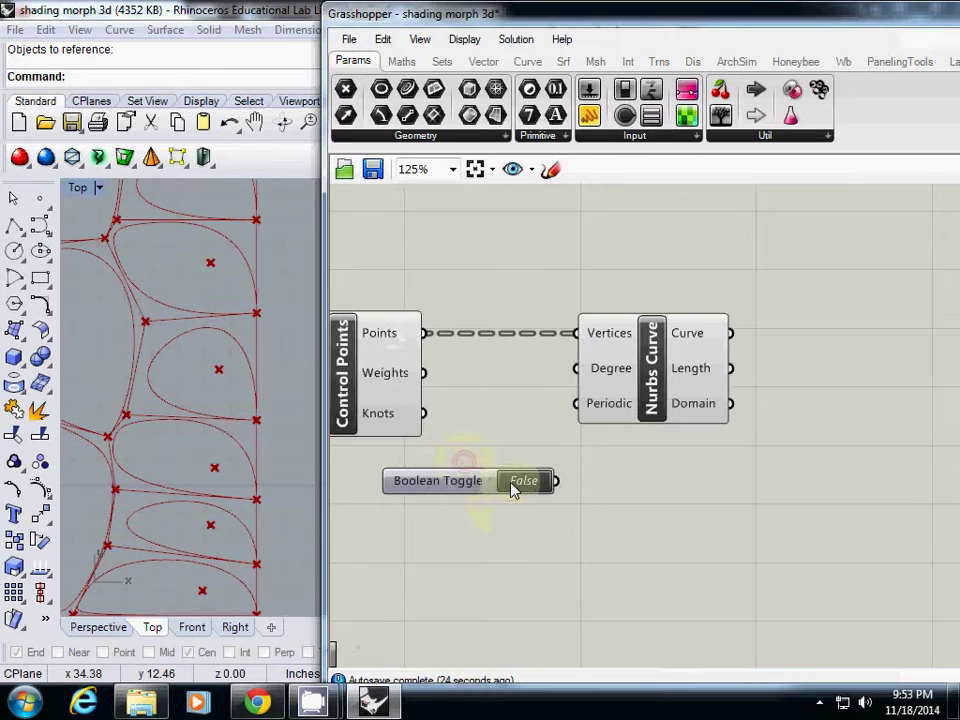
{"action": "left_click_drag", "start_coordinate": [556, 481], "coordinate": [577, 404]}
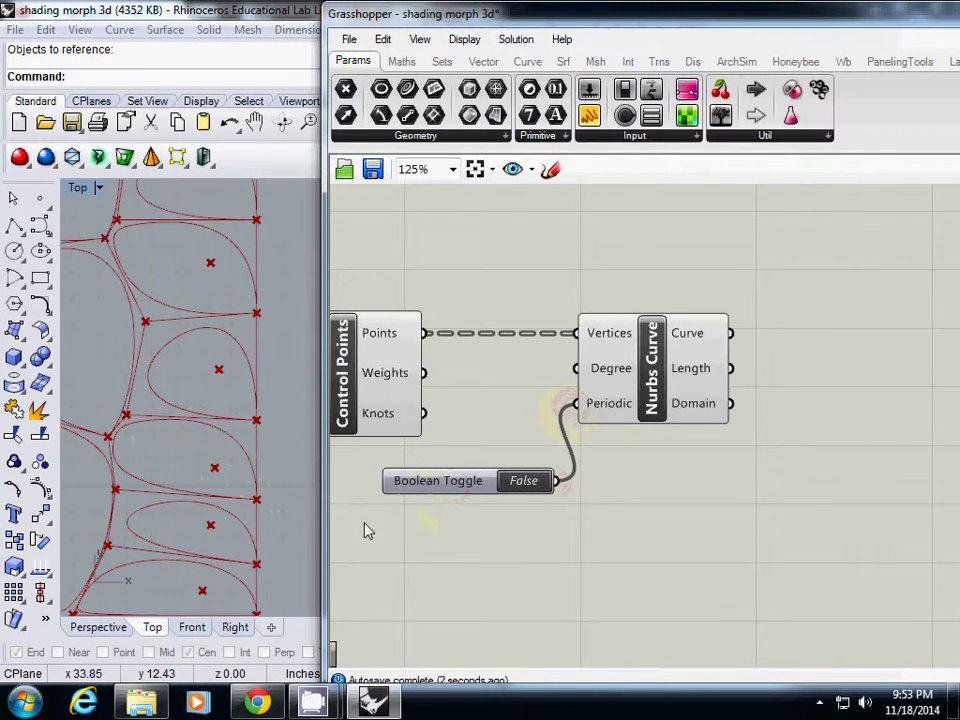
Switch the Boolean Toggle to True to make the Nurbs curves periodic.
{"action": "left_click", "coordinate": [520, 487]}
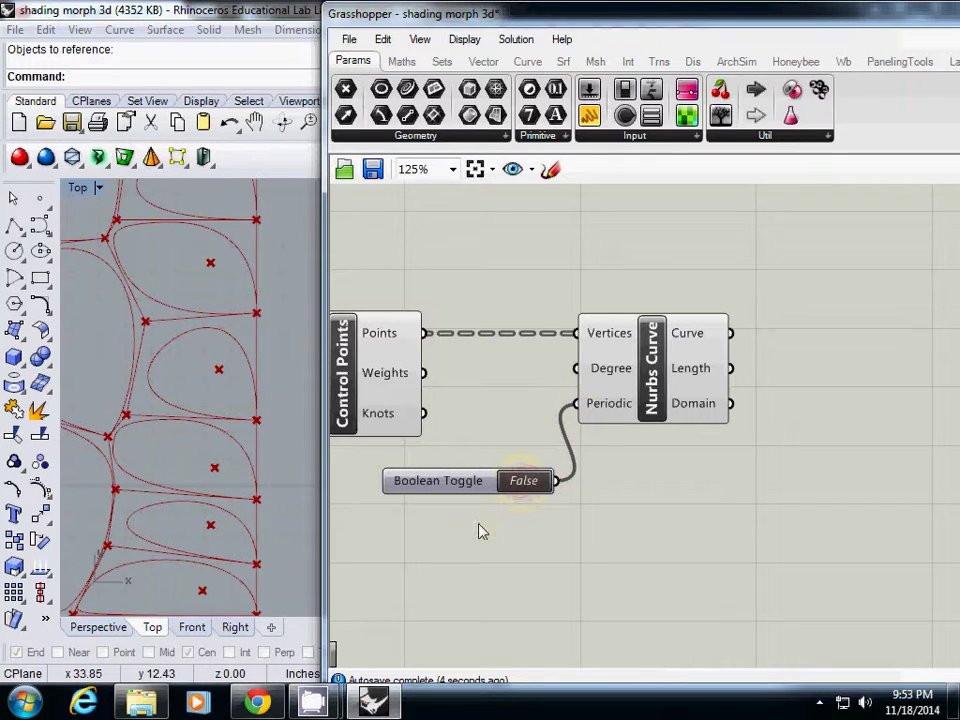
{"action": "right_click", "coordinate": [520, 484]}
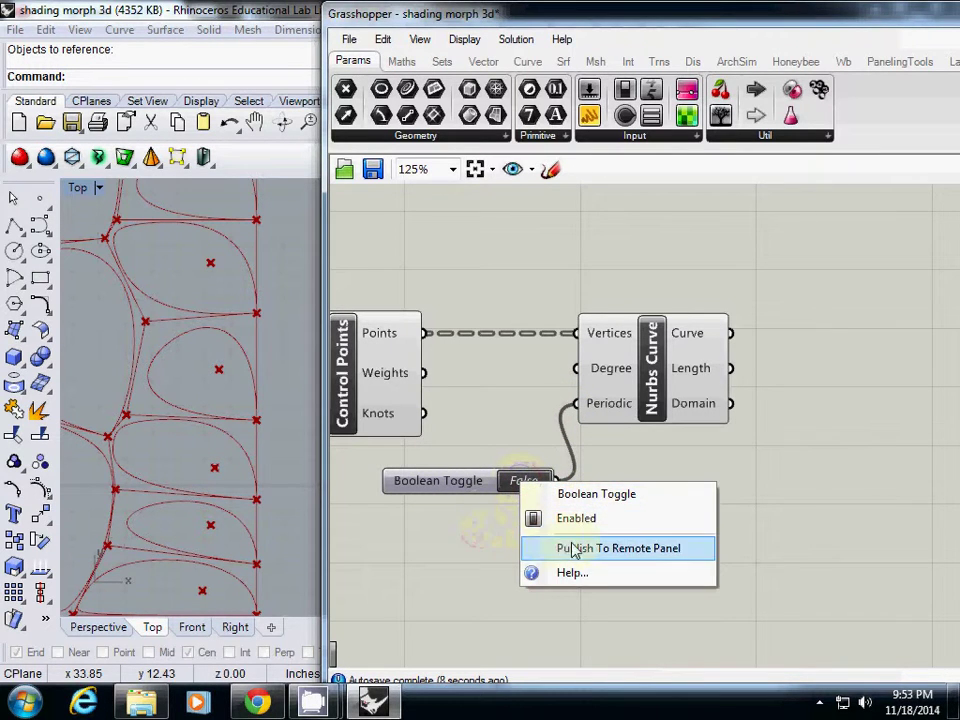
{"action": "left_click", "coordinate": [526, 484]}
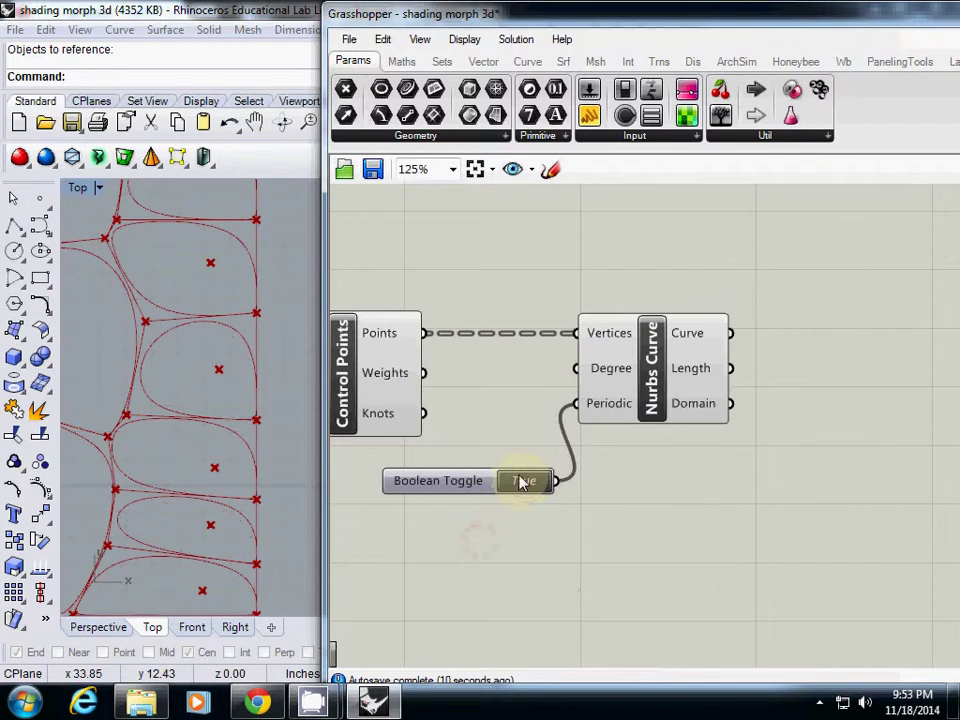
{"action": "left_click", "coordinate": [523, 482]}
{"action": "right_click_drag", "start_coordinate": [176, 350], "coordinate": [211, 314]}
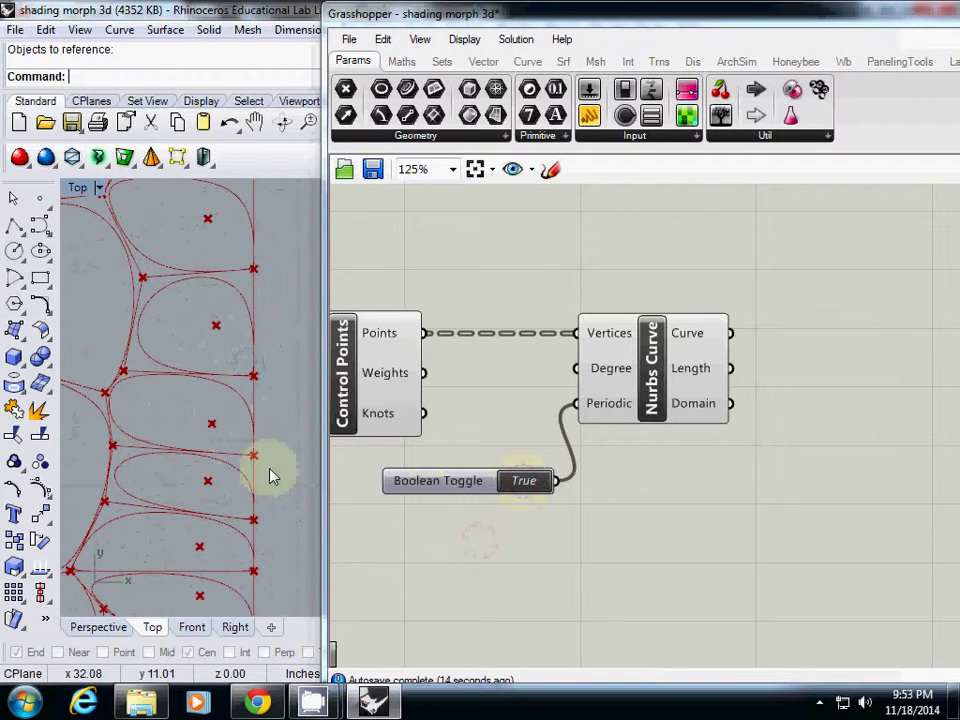
Add a number slider with the value 3 and connect it to the Nurbs Curve's Degree input, moving Nurbs Curve aside for room.
{"action": "left_click", "coordinate": [508, 373]}
{"action": "double_click", "coordinate": [503, 372]}
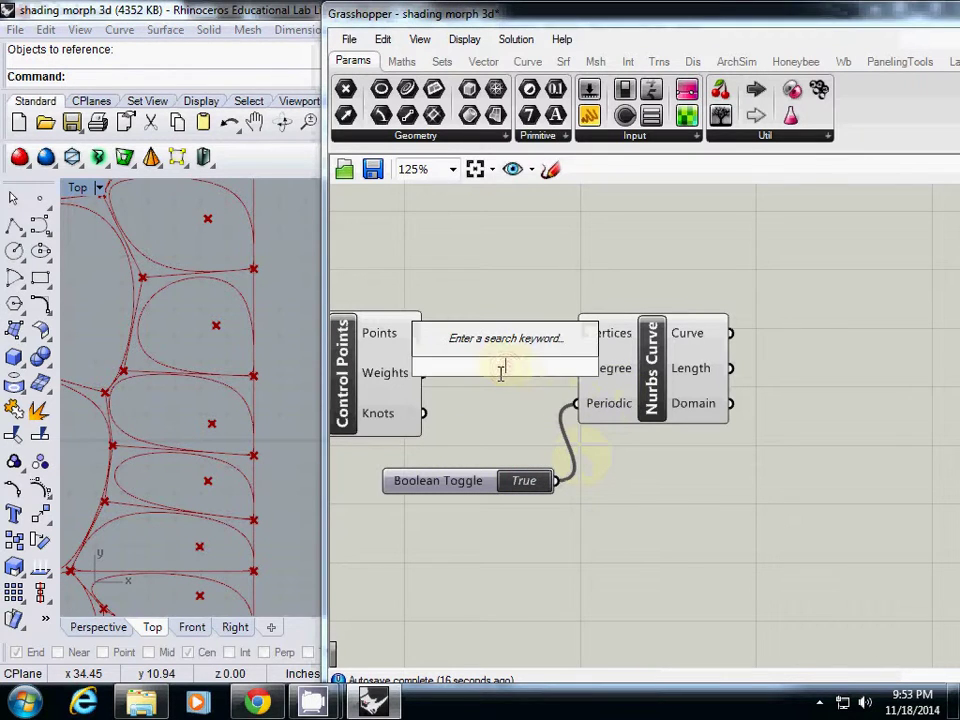
{"action": "type", "text": "3"}
{"action": "key", "text": "Return"}
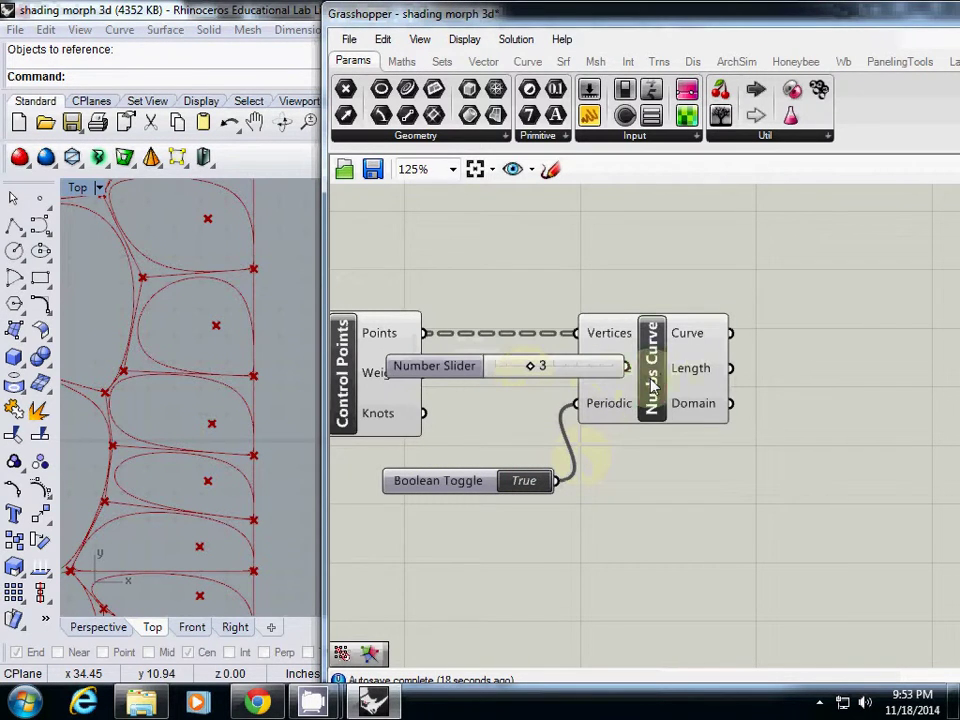
{"action": "left_click_drag", "start_coordinate": [602, 385], "coordinate": [727, 378]}
{"action": "left_click_drag", "start_coordinate": [626, 366], "coordinate": [704, 361]}
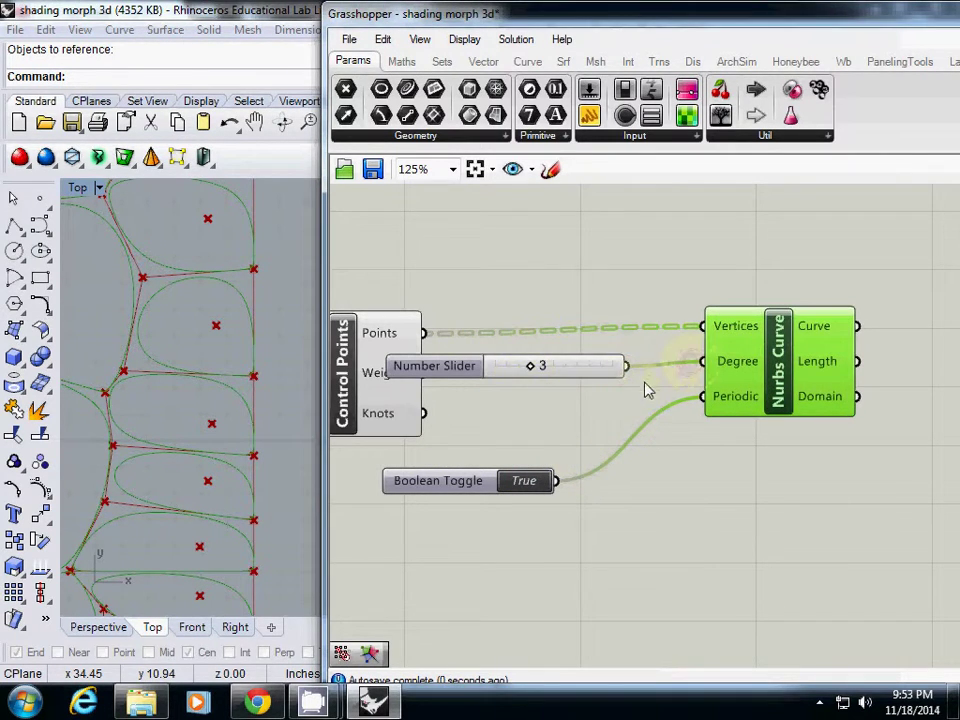
Try a Nurbs Curve degree of 8 on the number slider and inspect the cell curves in the Top view.
{"action": "left_click_drag", "start_coordinate": [535, 371], "coordinate": [596, 372]}
{"action": "left_click", "coordinate": [206, 420]}
{"action": "scroll", "coordinate": [206, 420], "scroll_direction": "down", "scroll_amount": 6}
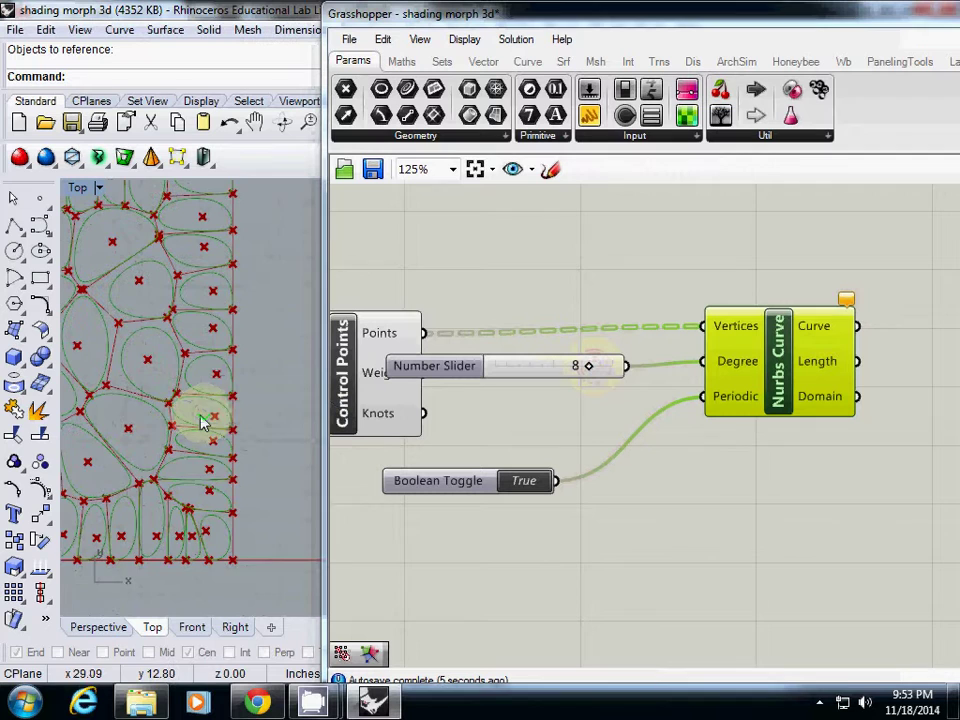
{"action": "scroll", "coordinate": [107, 366], "scroll_direction": "up", "scroll_amount": 3}
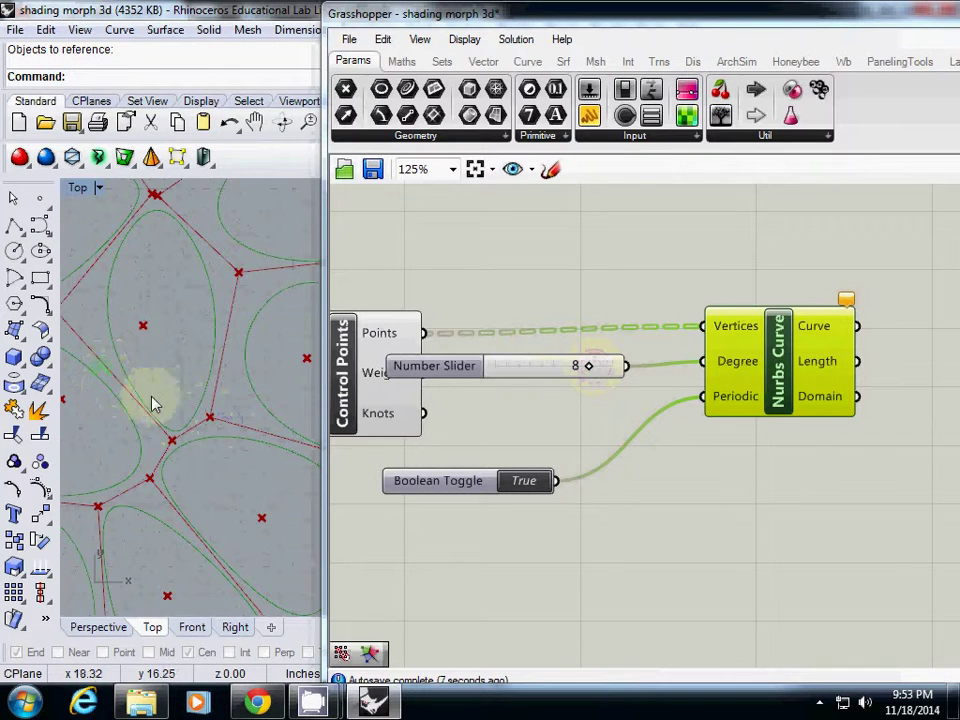
{"action": "scroll", "coordinate": [154, 400], "scroll_direction": "down", "scroll_amount": 2}
Move Nurbs Curve closer to Control Points and stack the number slider and Boolean Toggle neatly below the Points connection.
{"action": "left_click_drag", "start_coordinate": [810, 352], "coordinate": [771, 359]}
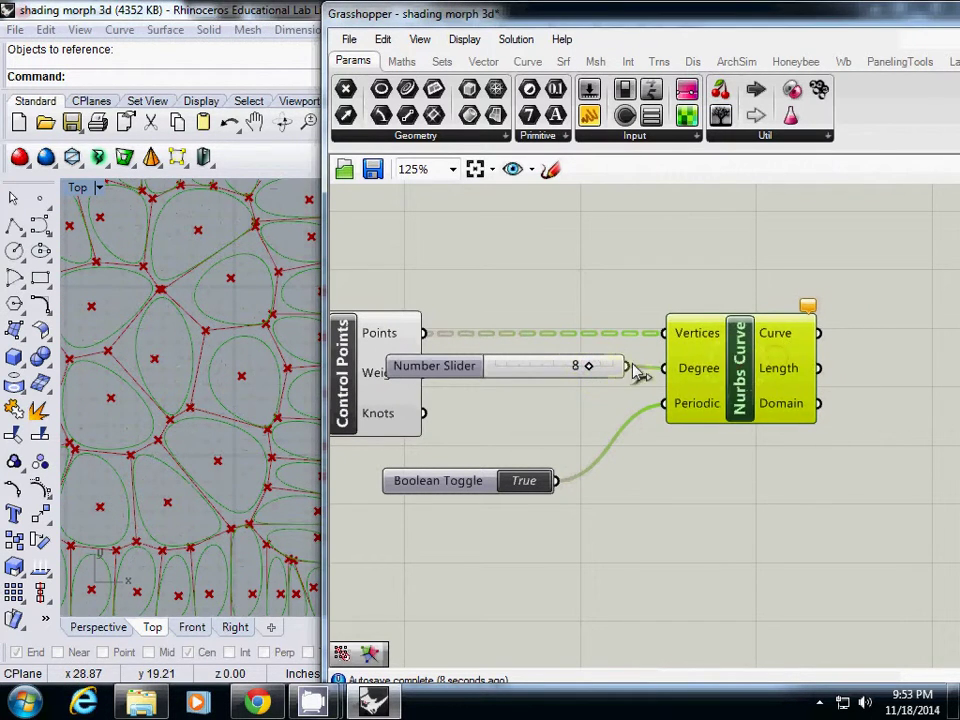
{"action": "left_click_drag", "start_coordinate": [578, 366], "coordinate": [545, 458]}
{"action": "left_click_drag", "start_coordinate": [495, 481], "coordinate": [534, 495]}
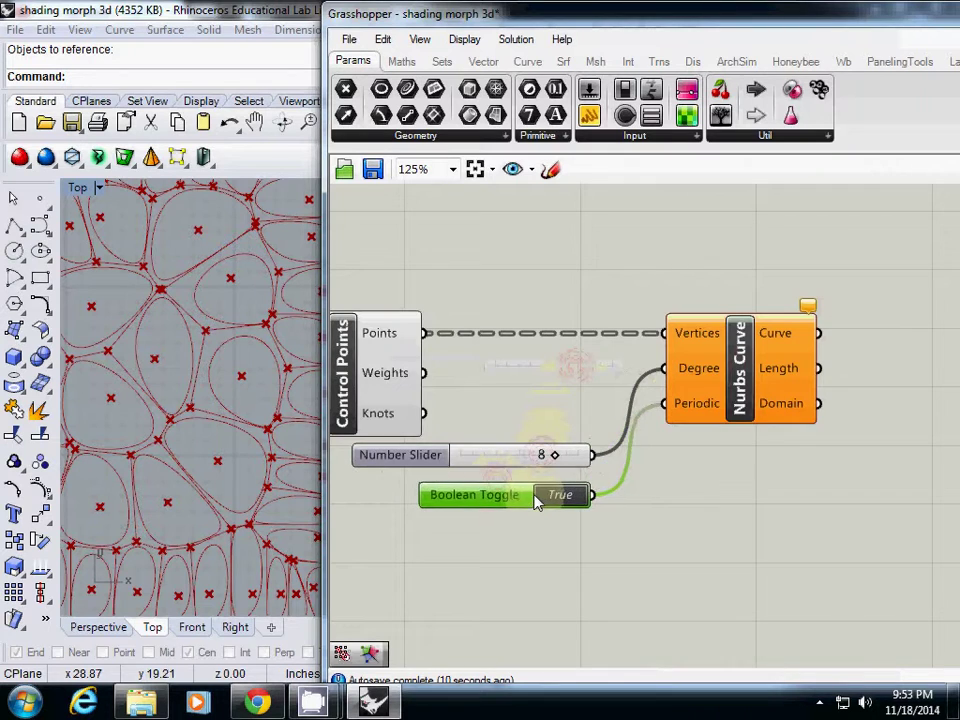
{"action": "right_click_drag", "start_coordinate": [869, 482], "coordinate": [706, 477]}
{"action": "right_click_drag", "start_coordinate": [639, 437], "coordinate": [821, 452]}
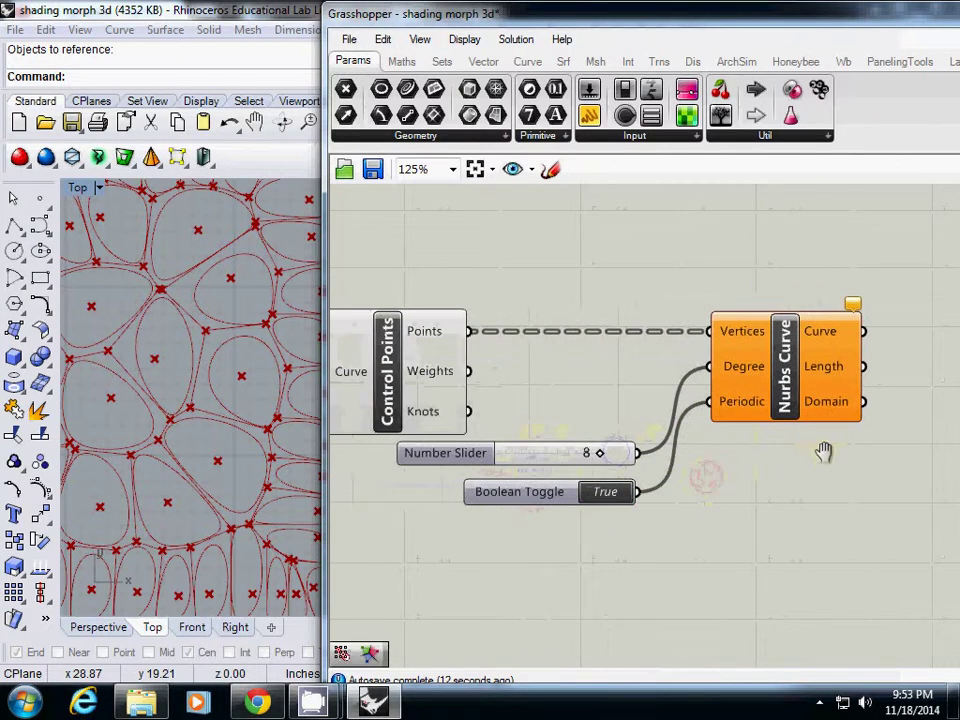
{"action": "left_click", "coordinate": [740, 499]}
Check the Nurbs Curve component's warning and set the Degree slider to 4.
{"action": "left_click", "coordinate": [846, 332]}
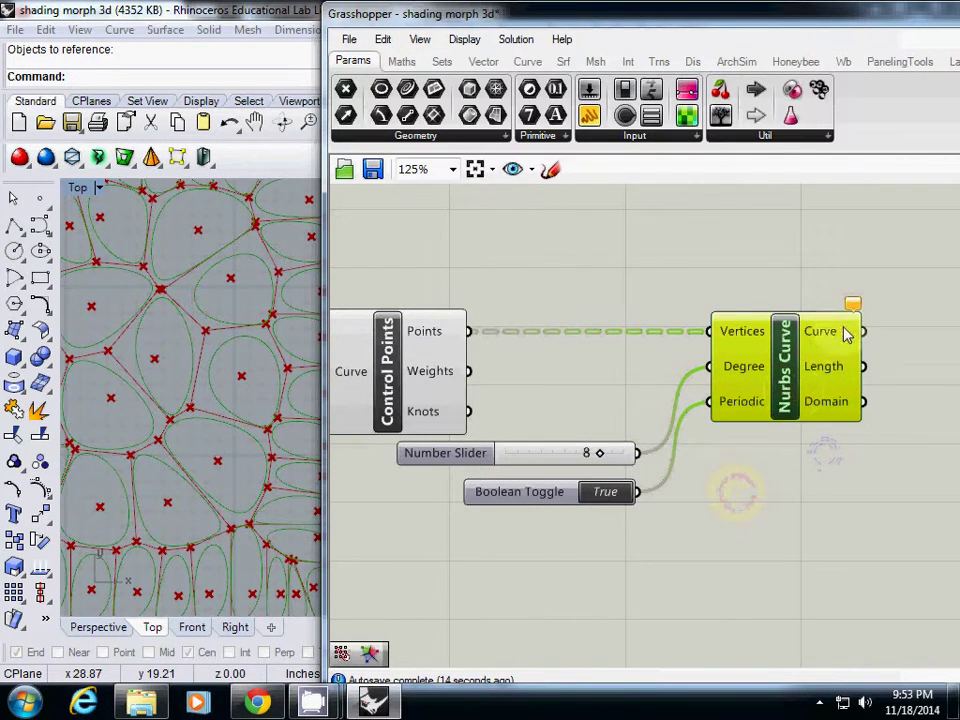
{"action": "mouse_move", "coordinate": [853, 310]}
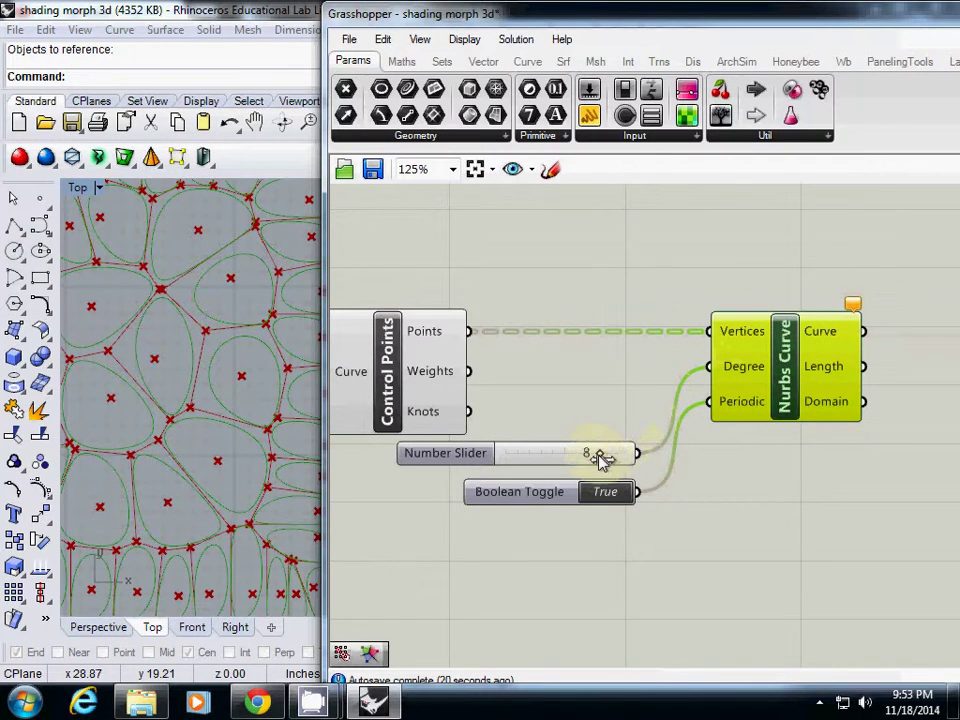
{"action": "left_click_drag", "start_coordinate": [597, 457], "coordinate": [553, 456]}
{"action": "left_click", "coordinate": [740, 484]}
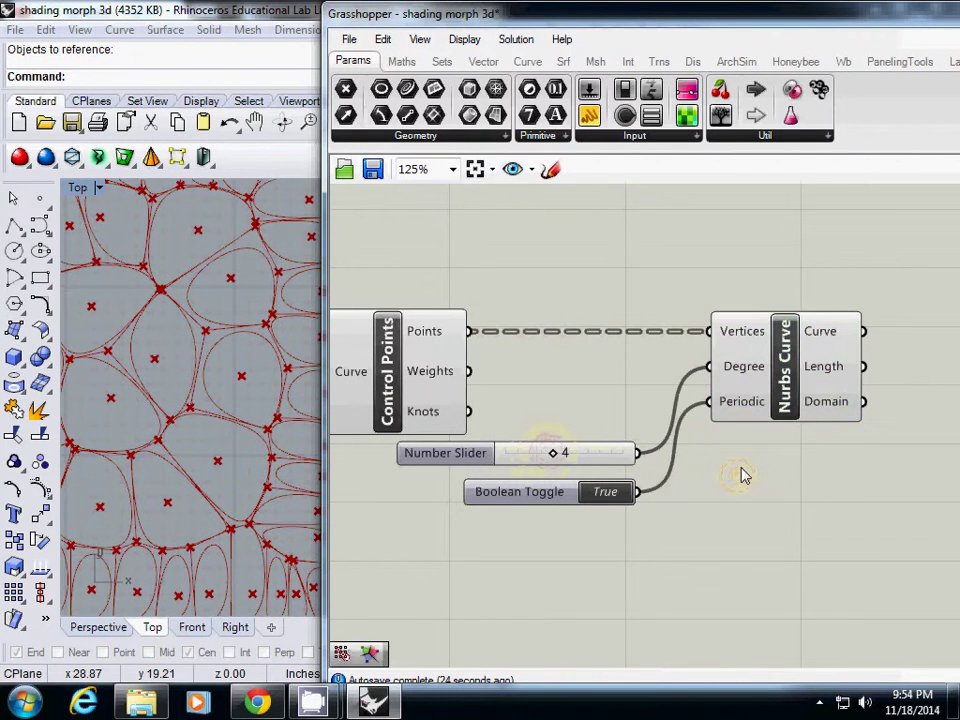
Add a Scale component, connect the Nurbs Curve's Curve output to its Geometry input, and move Scale further away for room.
{"action": "right_click_drag", "start_coordinate": [765, 465], "coordinate": [592, 457]}
{"action": "right_click_drag", "start_coordinate": [744, 408], "coordinate": [691, 429]}
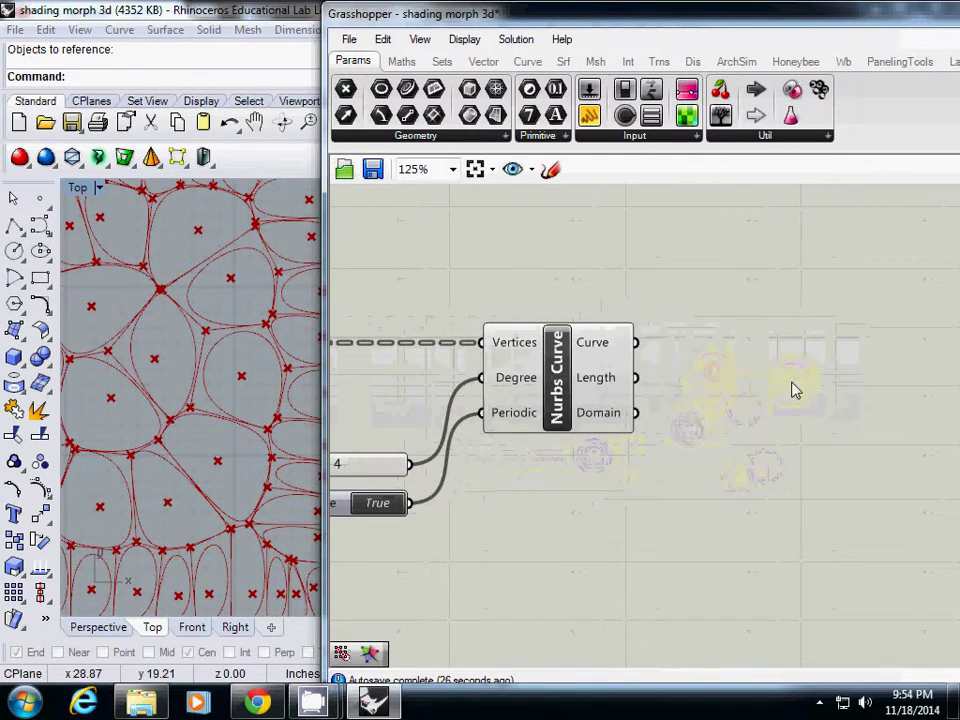
{"action": "right_click_drag", "start_coordinate": [789, 381], "coordinate": [671, 393]}
{"action": "right_click_drag", "start_coordinate": [229, 448], "coordinate": [137, 401]}
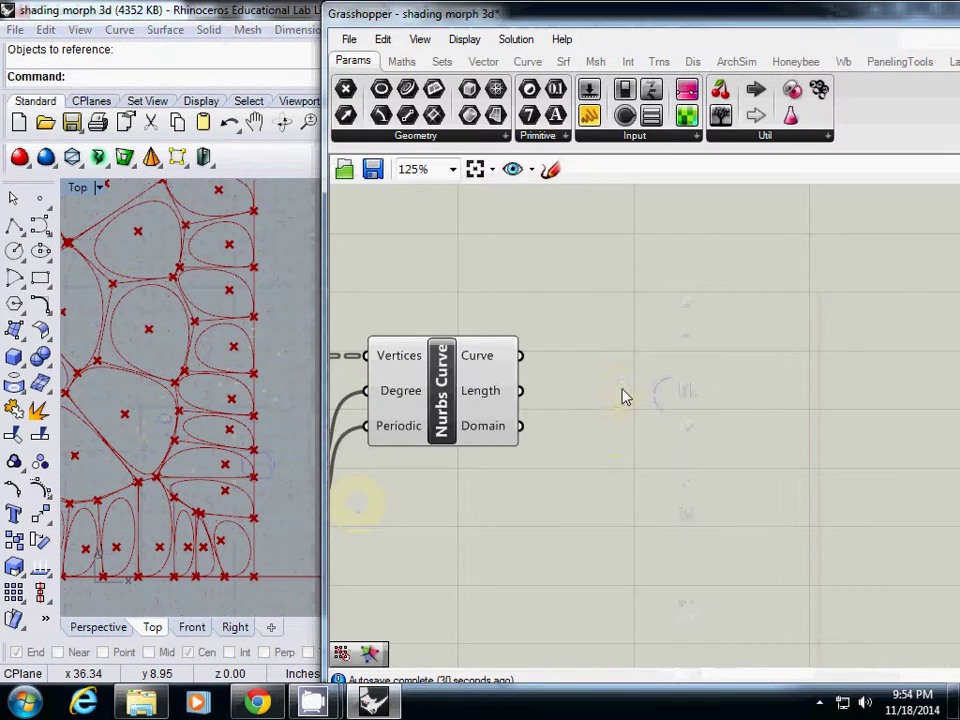
{"action": "double_click", "coordinate": [685, 398]}
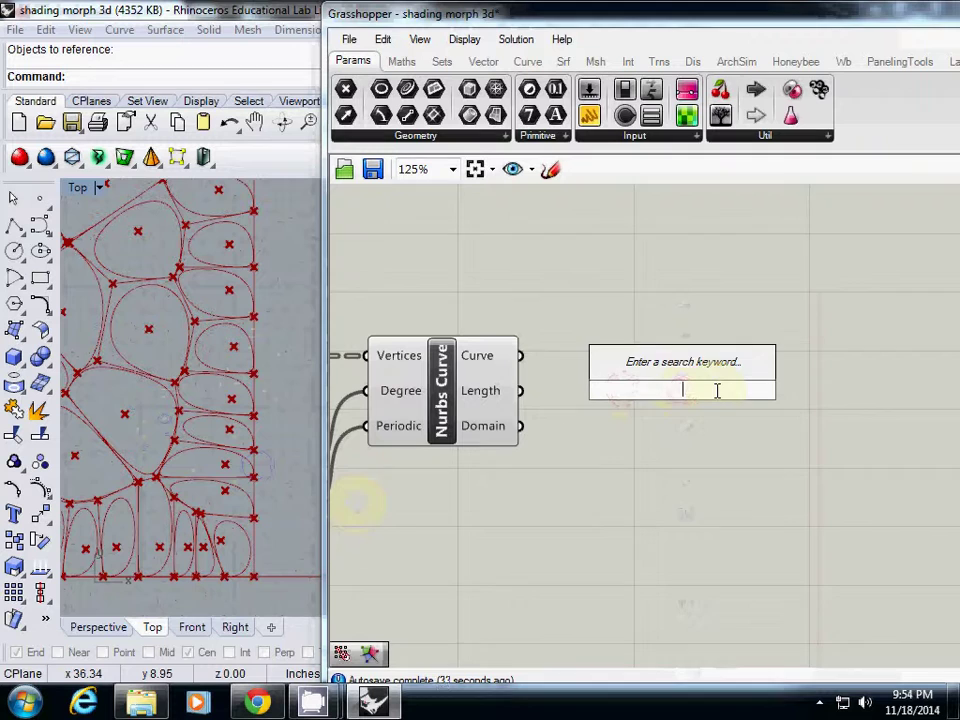
{"action": "type", "text": "scale"}
{"action": "key", "text": "Return"}
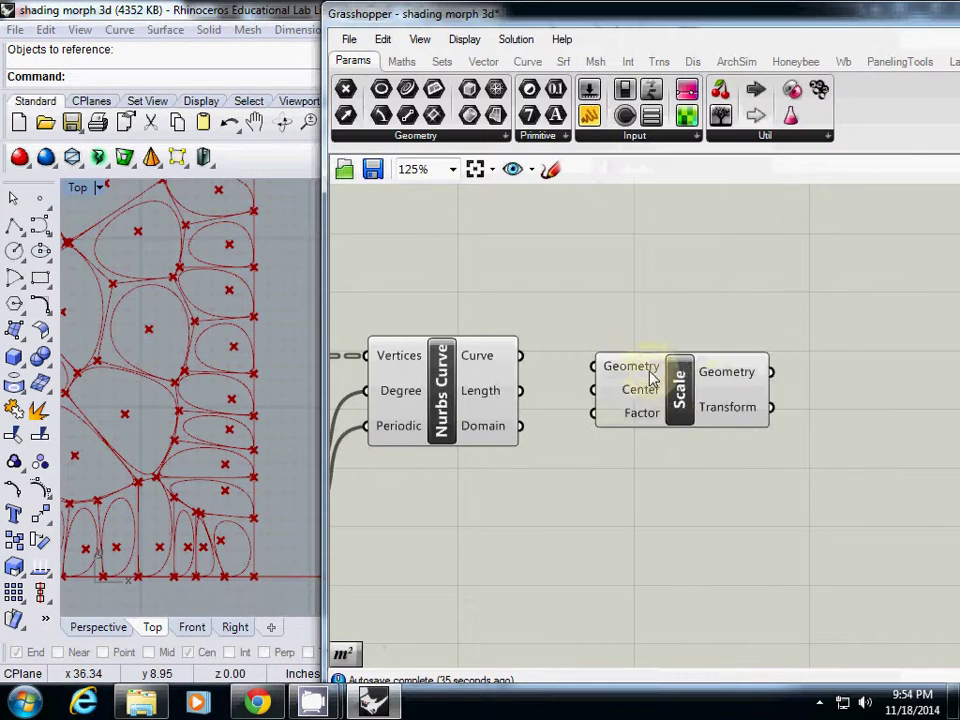
{"action": "left_click_drag", "start_coordinate": [521, 356], "coordinate": [708, 357]}
{"action": "left_click_drag", "start_coordinate": [794, 390], "coordinate": [876, 396]}
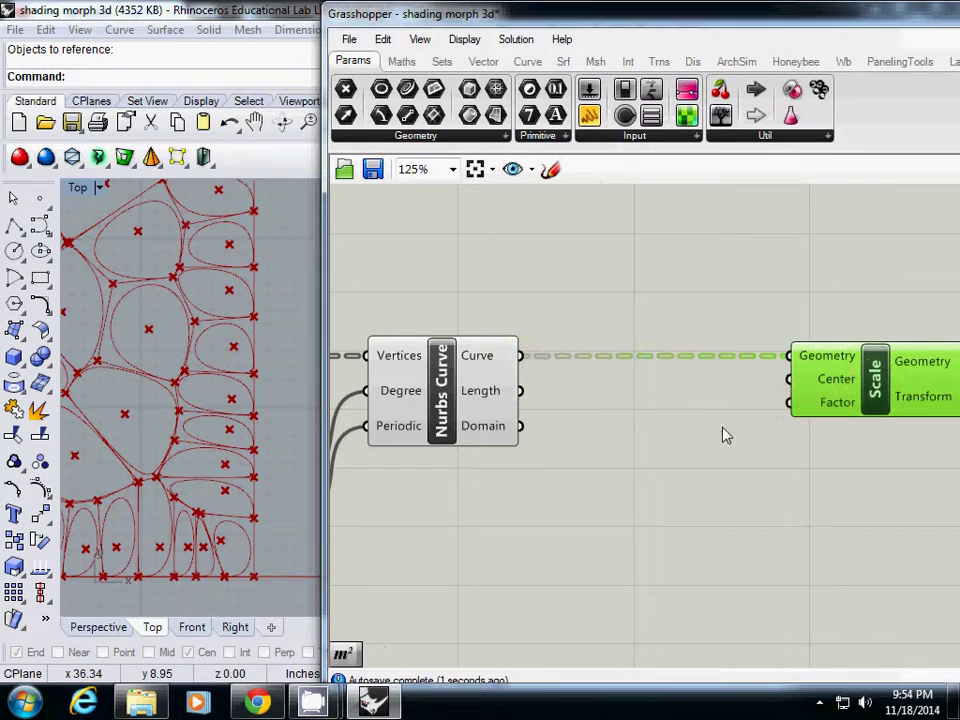
Add an Area component fed by the Nurbs Curve's Curve output and connect its Centroid to Scale's Center input.
{"action": "double_click", "coordinate": [647, 452]}
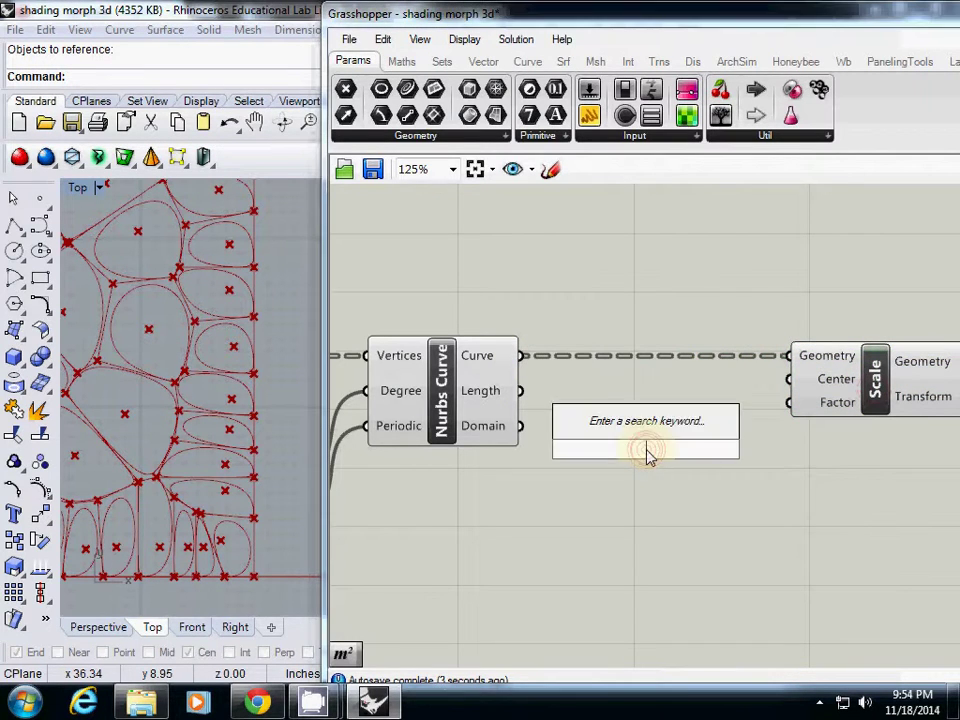
{"action": "type", "text": "area"}
{"action": "key", "text": "Return"}
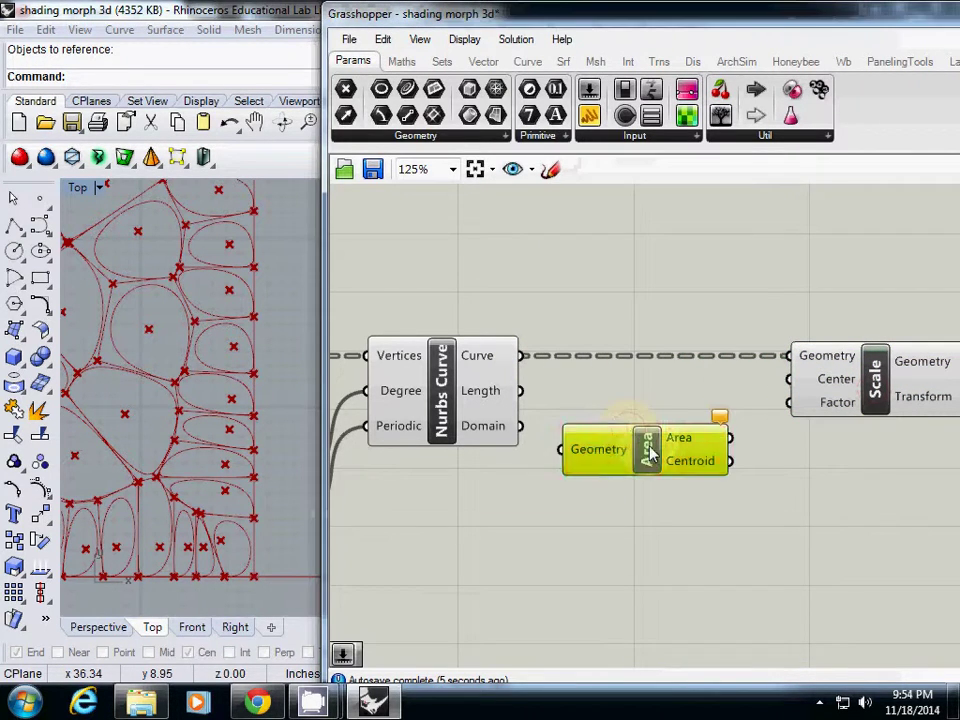
{"action": "left_click_drag", "start_coordinate": [522, 357], "coordinate": [570, 436]}
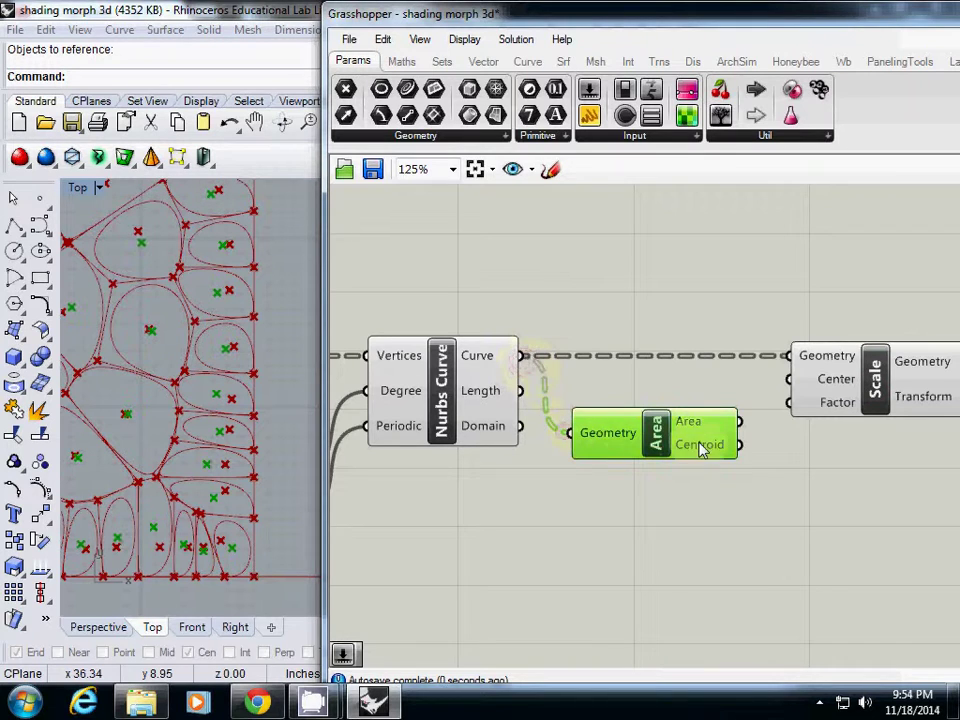
{"action": "left_click_drag", "start_coordinate": [741, 445], "coordinate": [790, 380]}
{"action": "left_click", "coordinate": [651, 501]}
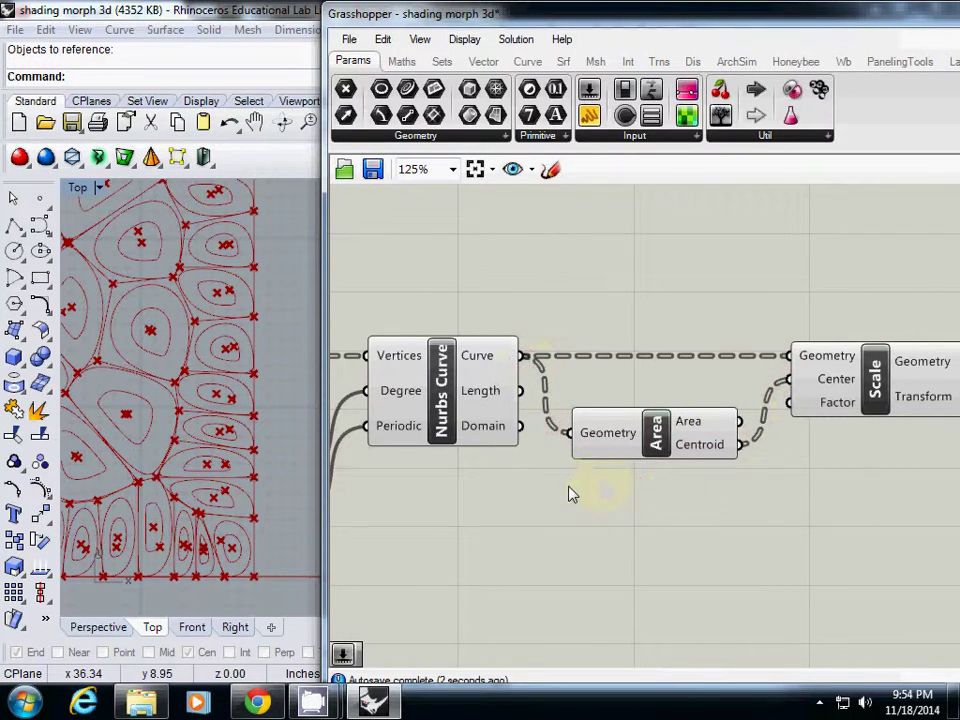
Add a number slider with the value 0.9 and connect it to Scale's Factor input.
{"action": "double_click", "coordinate": [655, 512]}
{"action": "type", "text": "0.9"}
{"action": "key", "text": "Return"}
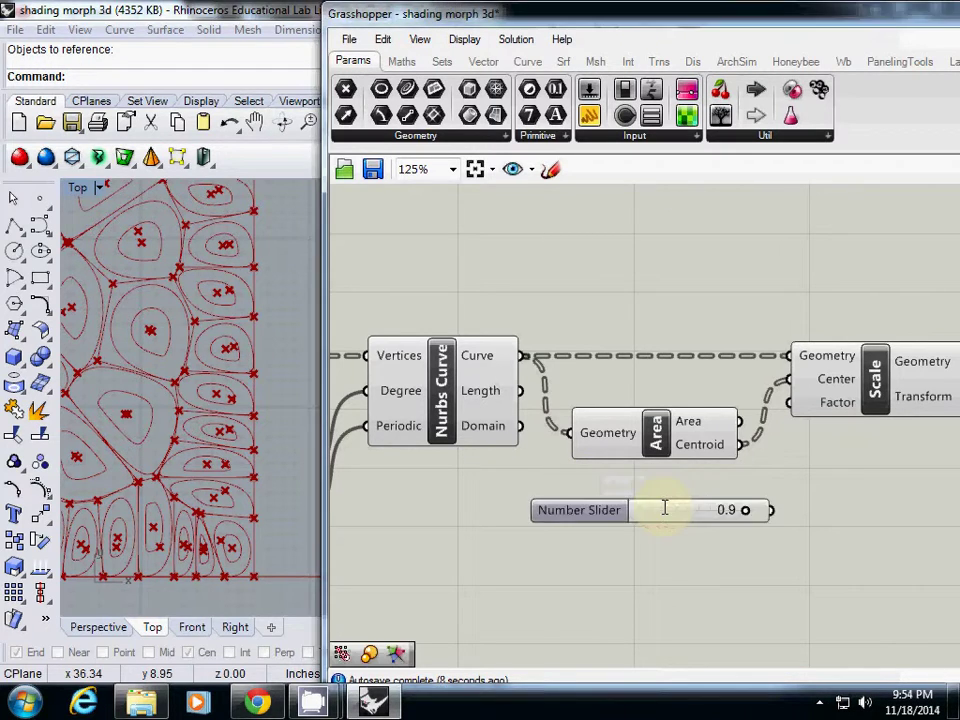
{"action": "left_click_drag", "start_coordinate": [771, 511], "coordinate": [797, 418]}
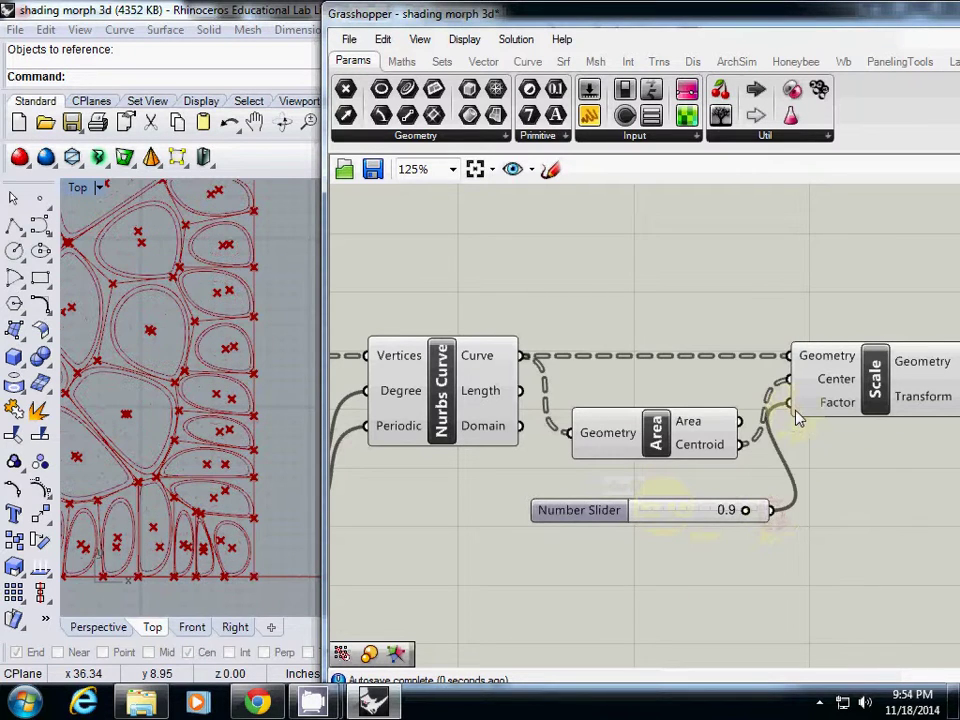
Check the scaled cells in the Top view and bake the Scale component's geometry to Layer 02 as a group.
{"action": "left_click", "coordinate": [874, 388]}
{"action": "scroll", "coordinate": [151, 348], "scroll_direction": "down", "scroll_amount": 7}
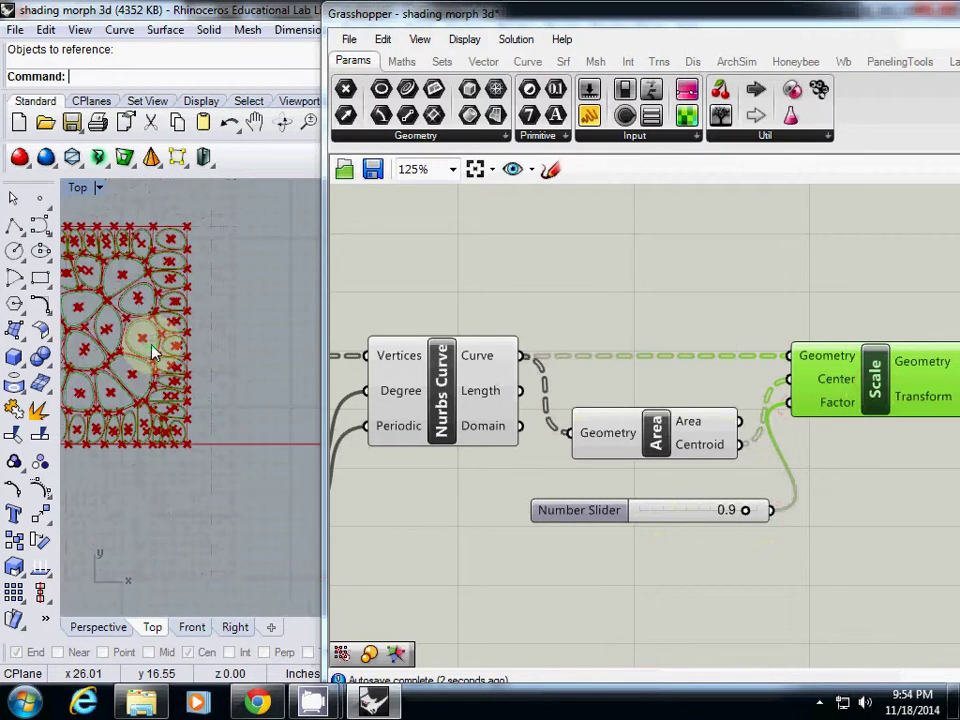
{"action": "right_click_drag", "start_coordinate": [152, 350], "coordinate": [163, 368]}
{"action": "scroll", "coordinate": [155, 380], "scroll_direction": "up", "scroll_amount": 3}
{"action": "scroll", "coordinate": [150, 385], "scroll_direction": "down", "scroll_amount": 5}
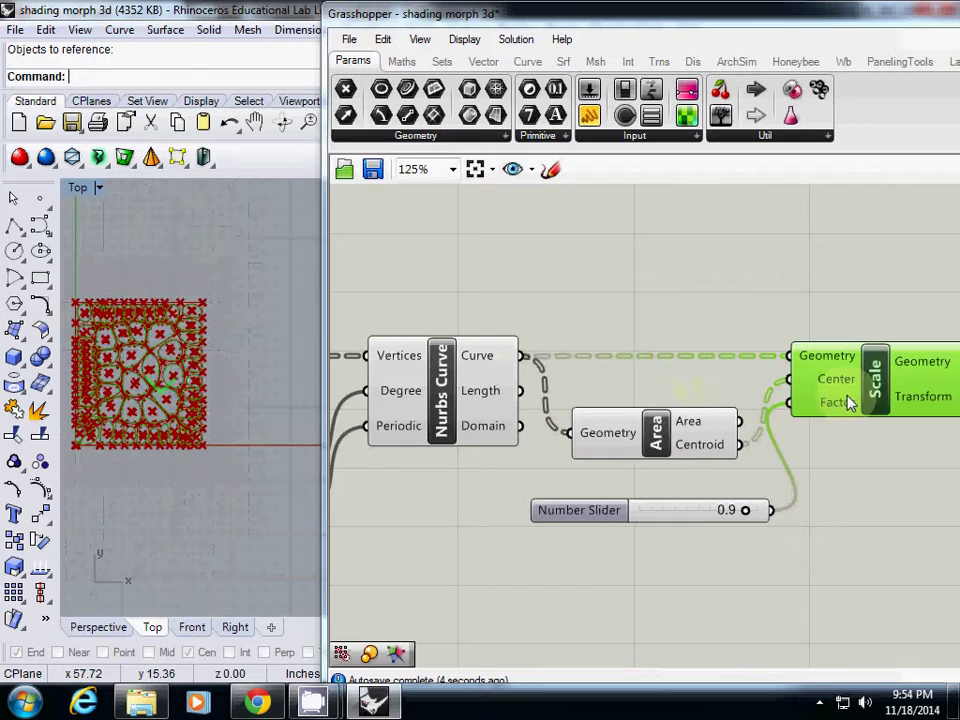
{"action": "right_click", "coordinate": [877, 392]}
{"action": "left_click", "coordinate": [810, 469]}
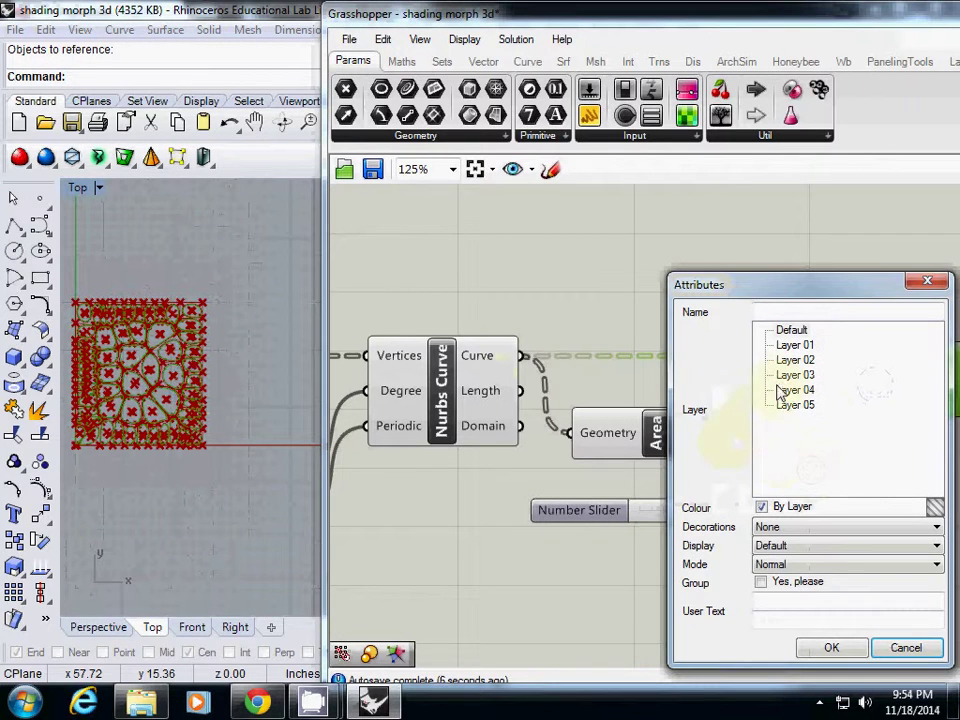
{"action": "left_click", "coordinate": [795, 359]}
{"action": "left_click", "coordinate": [761, 581]}
{"action": "left_click", "coordinate": [831, 647]}
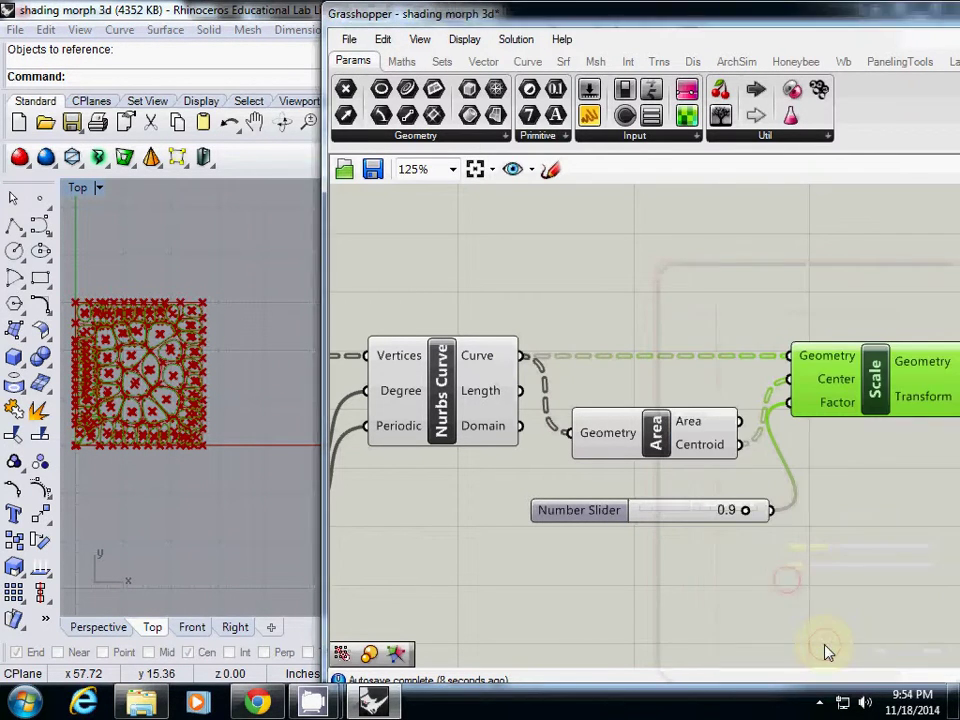
{"action": "left_click_drag", "start_coordinate": [178, 429], "coordinate": [253, 400]}
{"action": "left_click", "coordinate": [253, 401]}
{"action": "key", "text": "ctrl+z"}
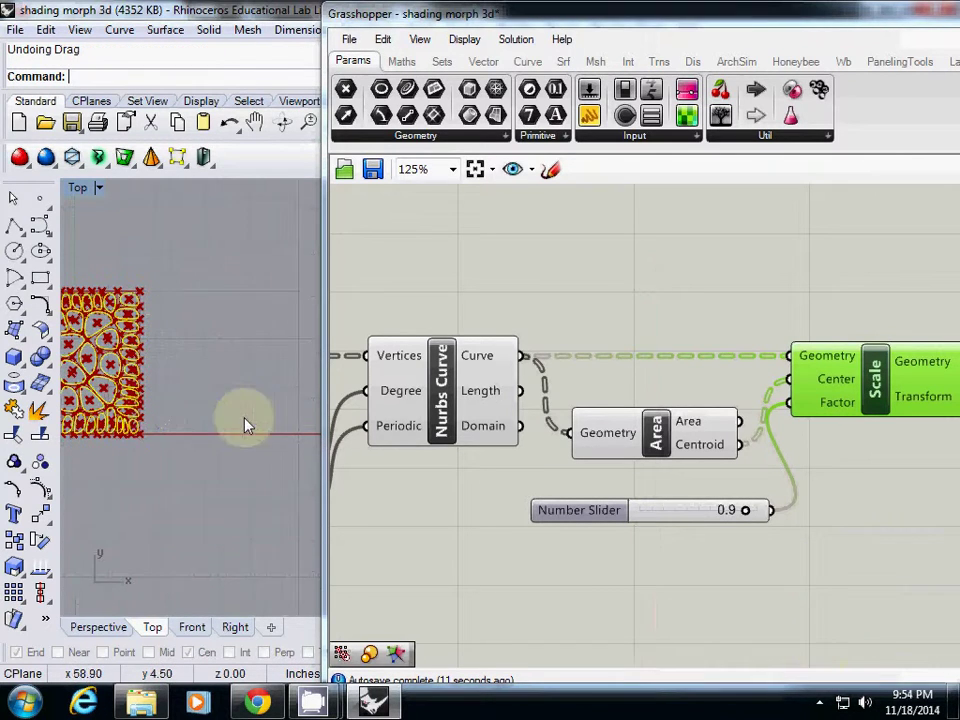
Copy the baked cell curves together with the boundary rectangle about 41 inches along the X axis in the Top view.
{"action": "scroll", "coordinate": [192, 386], "scroll_direction": "up", "scroll_amount": 4}
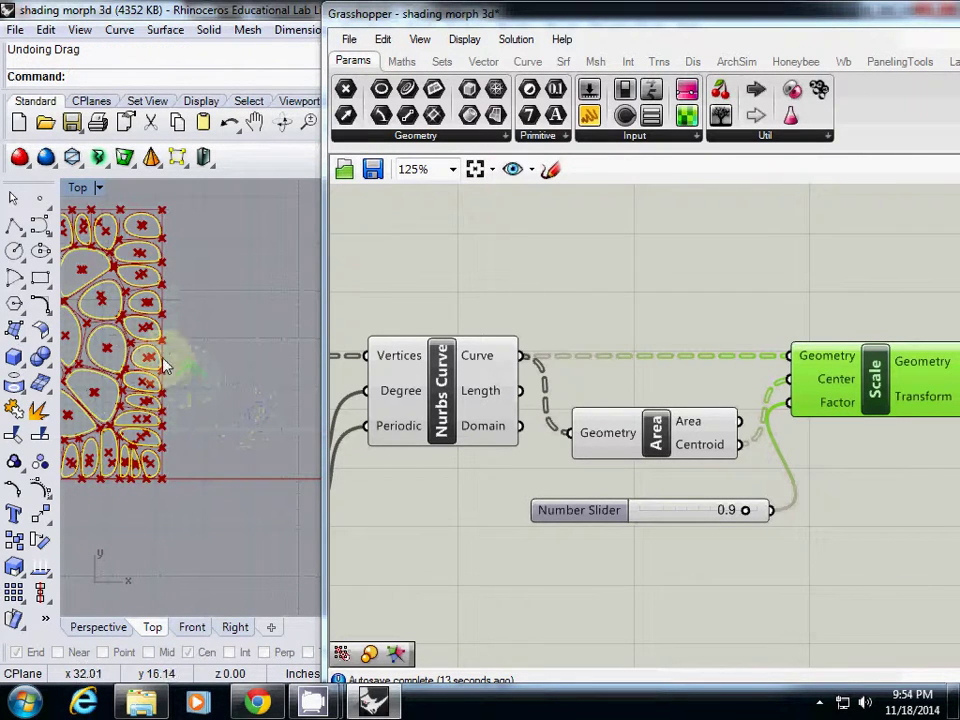
{"action": "left_click", "coordinate": [166, 363]}
{"action": "scroll", "coordinate": [214, 388], "scroll_direction": "down", "scroll_amount": 5}
{"action": "type", "text": "C"}
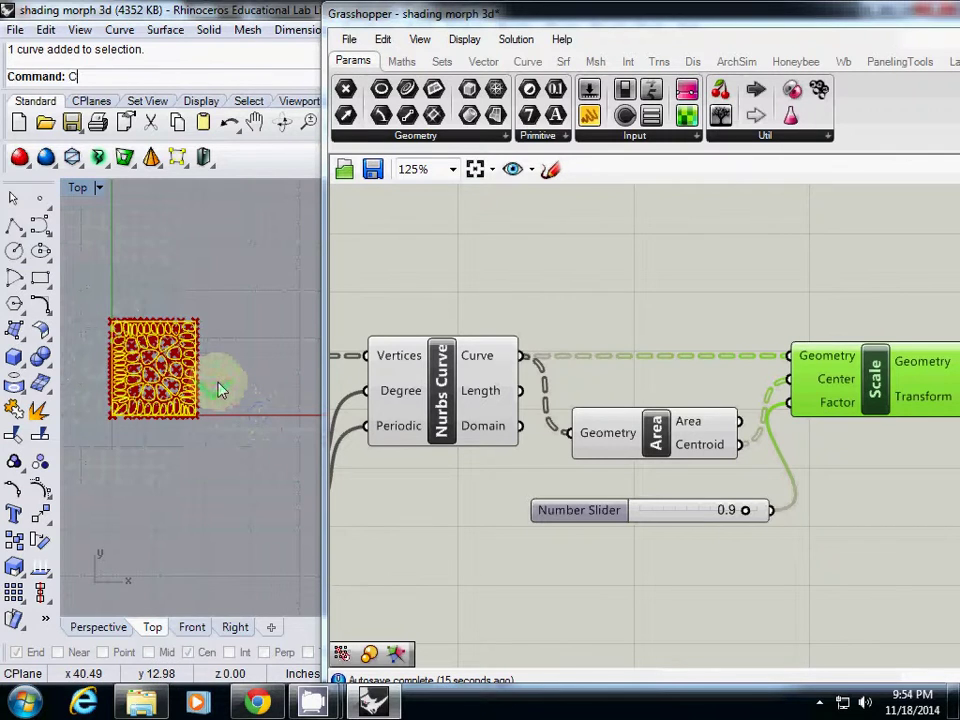
{"action": "type", "text": "opy"}
{"action": "key", "text": "Return"}
{"action": "left_click", "coordinate": [142, 455]}
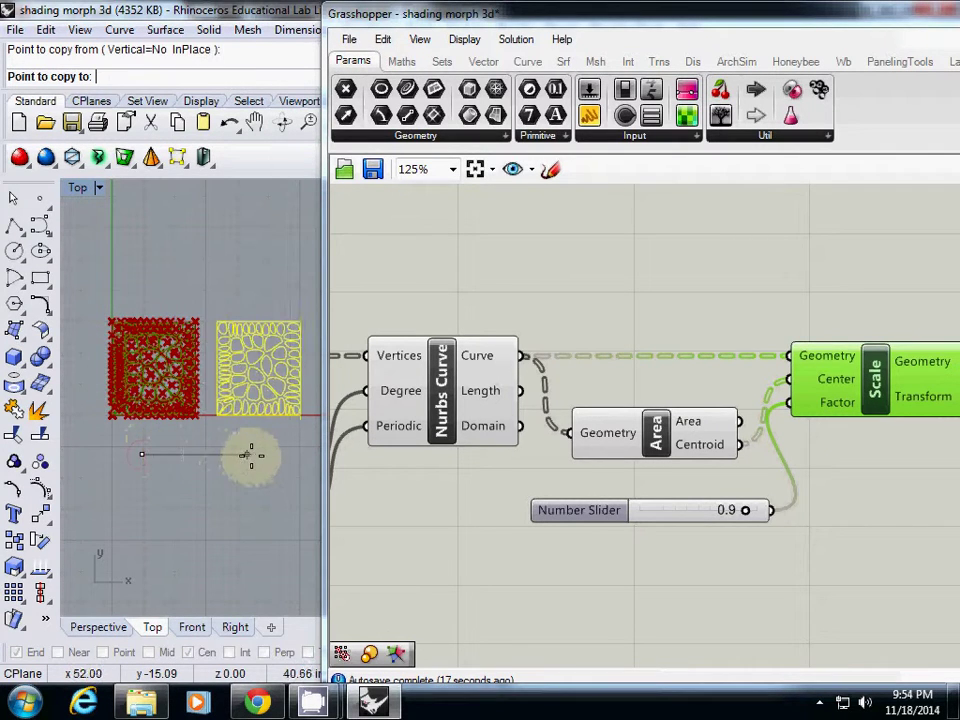
{"action": "left_click", "coordinate": [252, 455]}
{"action": "right_click", "coordinate": [257, 454]}
{"action": "right_click_drag", "start_coordinate": [257, 454], "coordinate": [204, 454]}
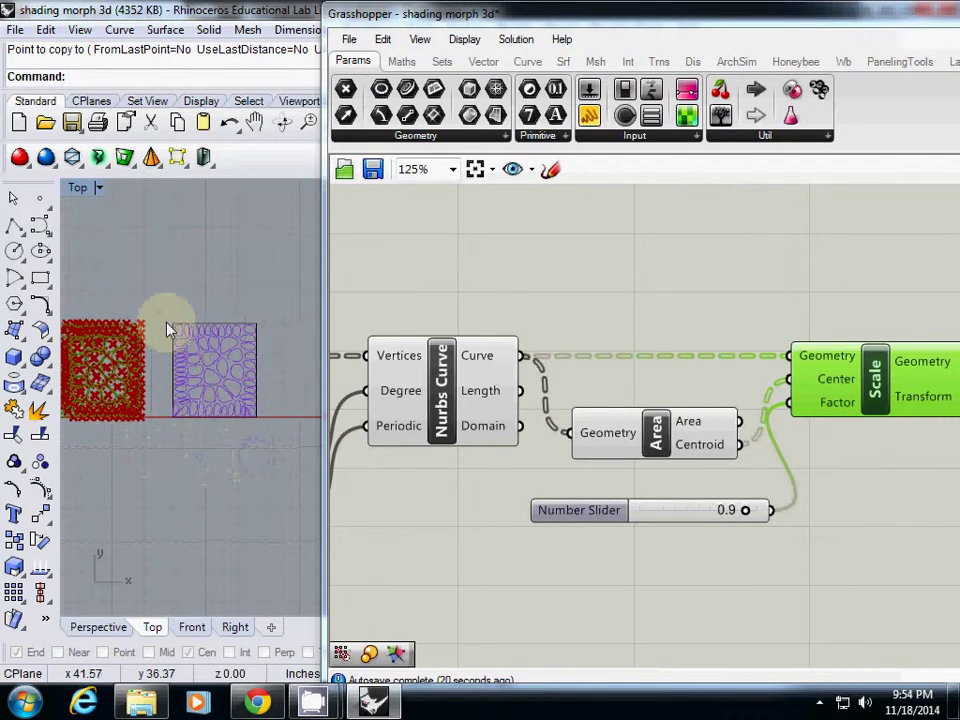
Extrude the copied cell curves and rectangle with ExtrudeCrv and Solid=Yes, picking a thin panel height in the Front view.
{"action": "scroll", "coordinate": [191, 399], "scroll_direction": "up", "scroll_amount": 4}
{"action": "scroll", "coordinate": [188, 395], "scroll_direction": "down", "scroll_amount": 3}
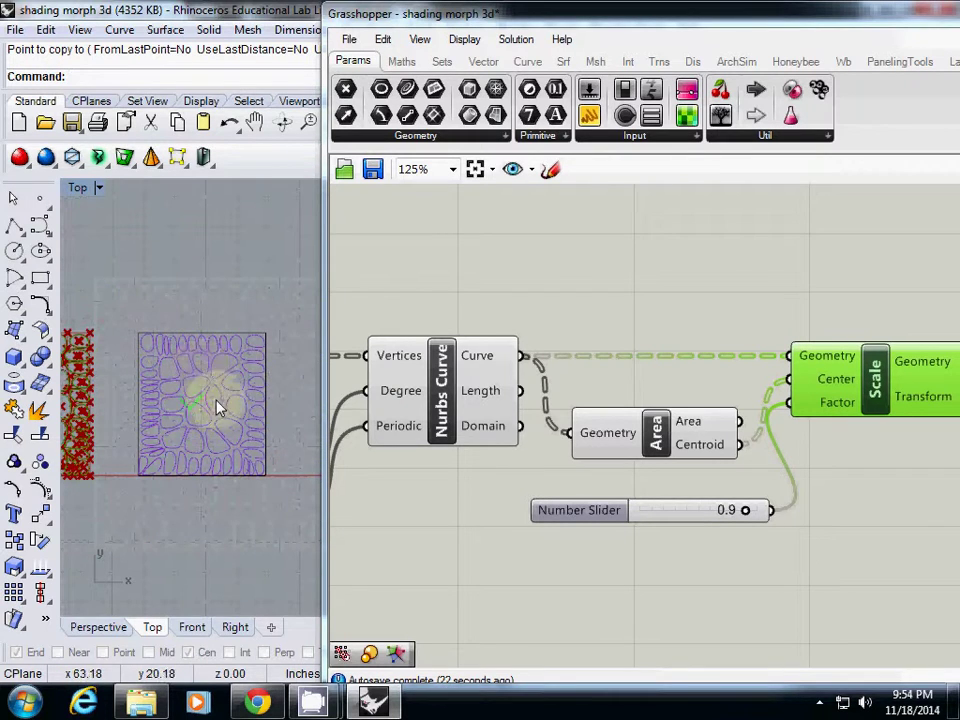
{"action": "scroll", "coordinate": [151, 482], "scroll_direction": "up", "scroll_amount": 5}
{"action": "scroll", "coordinate": [150, 482], "scroll_direction": "down", "scroll_amount": 5}
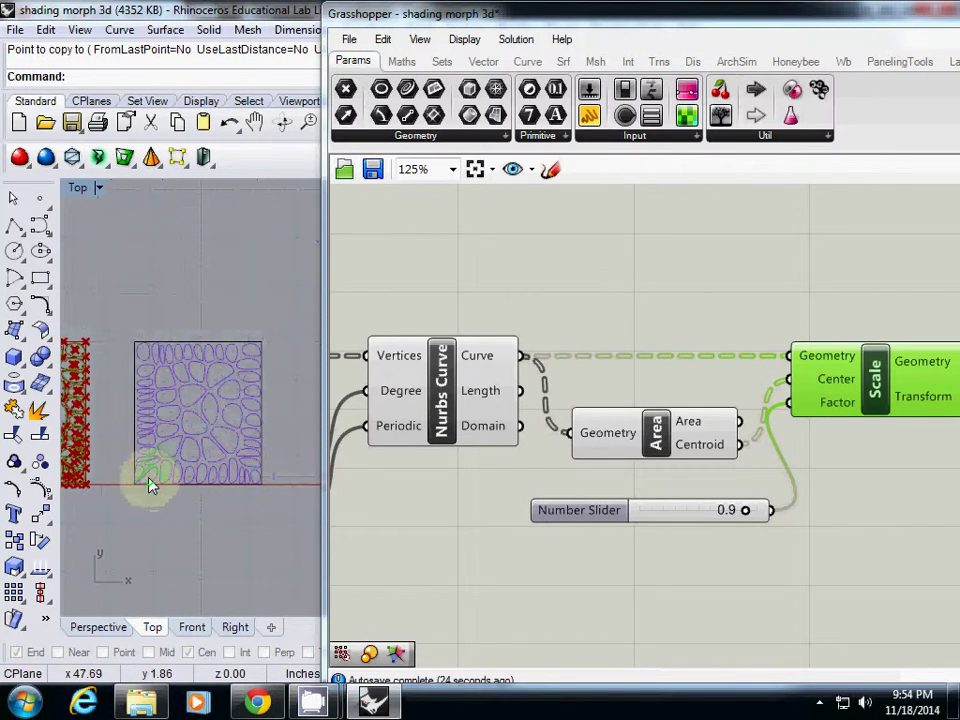
{"action": "right_click_drag", "start_coordinate": [189, 440], "coordinate": [164, 418]}
{"action": "left_click_drag", "start_coordinate": [247, 497], "coordinate": [251, 492]}
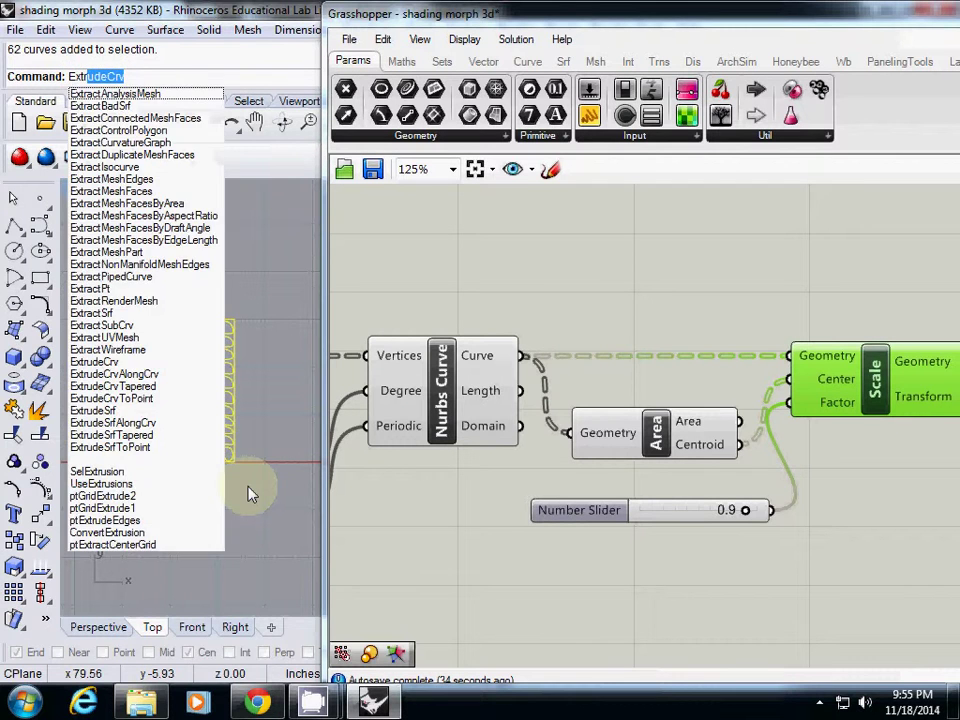
{"action": "key", "text": "Return"}
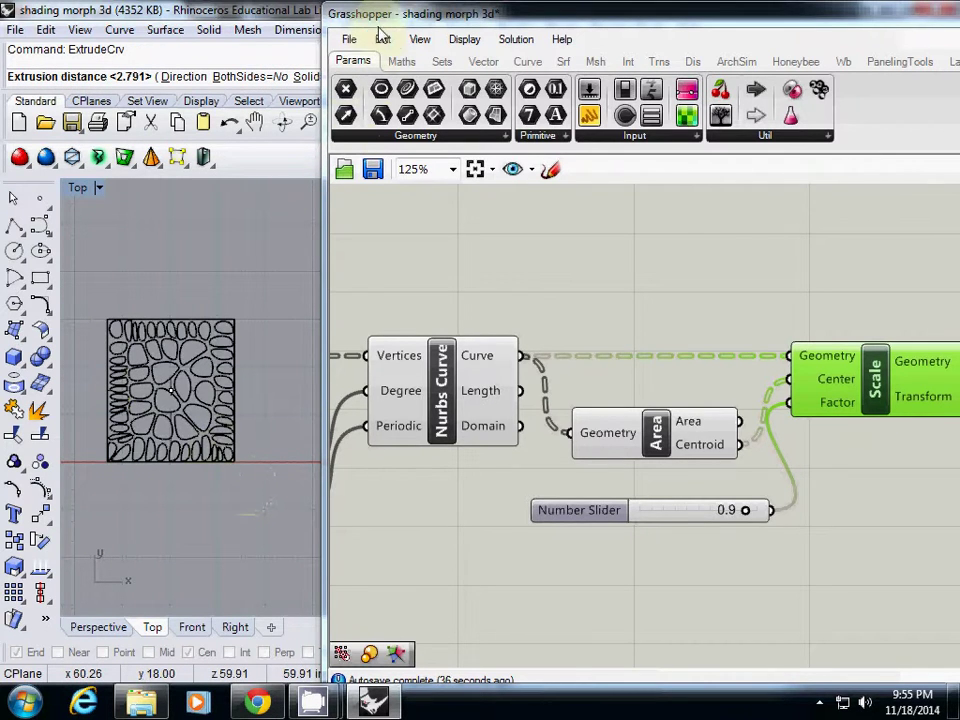
{"action": "left_click_drag", "start_coordinate": [380, 14], "coordinate": [566, 14]}
{"action": "left_click", "coordinate": [320, 77]}
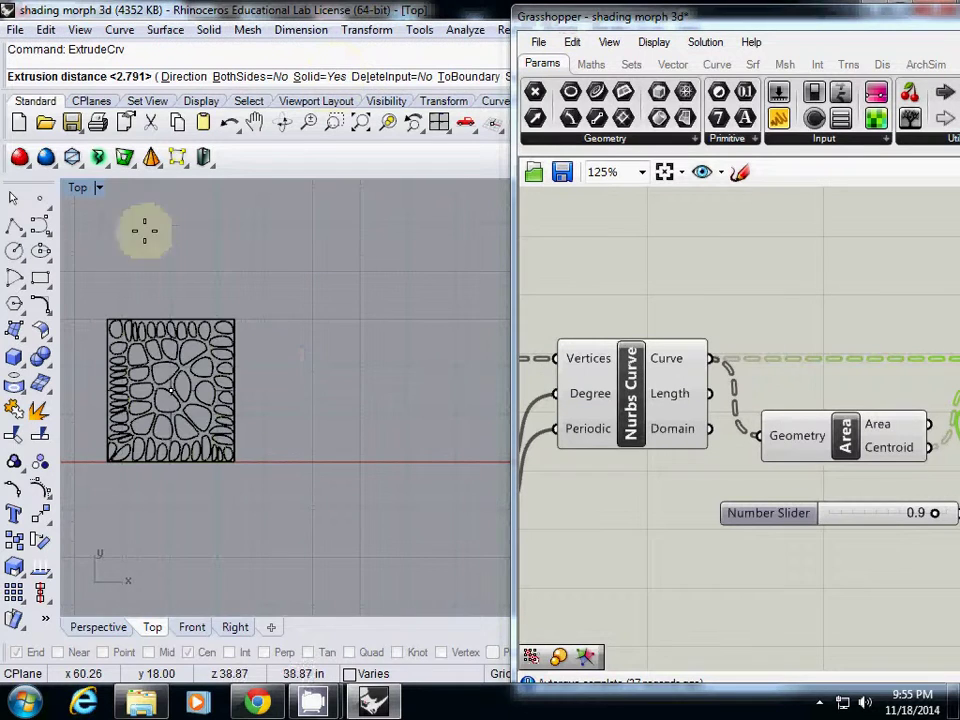
{"action": "double_click", "coordinate": [77, 190]}
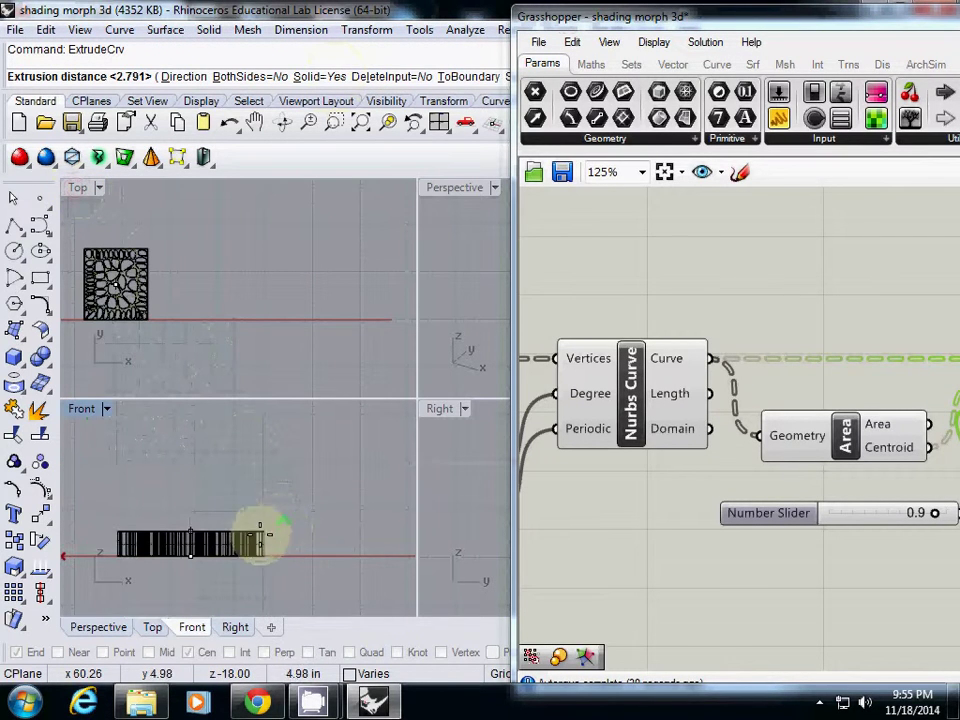
{"action": "left_click", "coordinate": [257, 549]}
Select the extruded panel rather than its curve group and move it straight up above the ground in the Front view.
{"action": "left_click", "coordinate": [208, 358]}
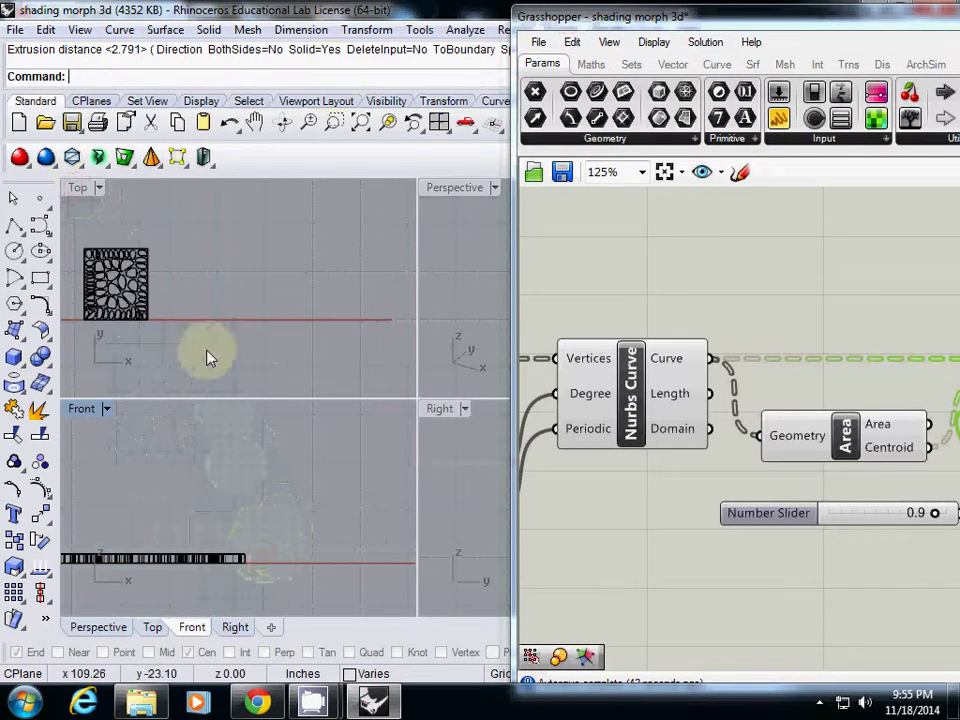
{"action": "left_click", "coordinate": [228, 316]}
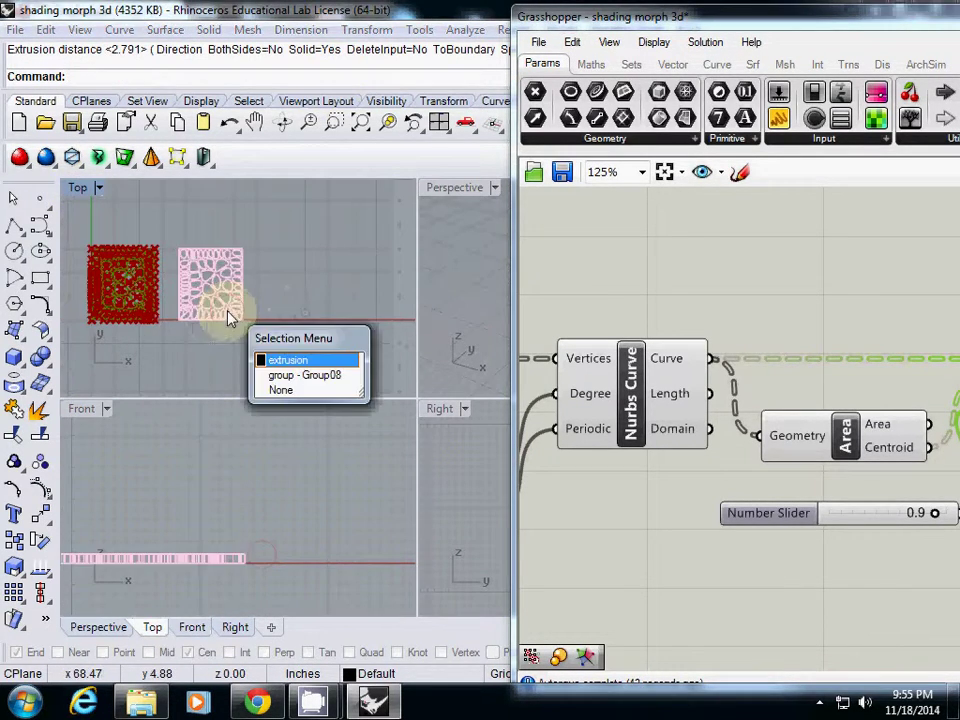
{"action": "left_click", "coordinate": [296, 376]}
{"action": "left_click", "coordinate": [231, 562]}
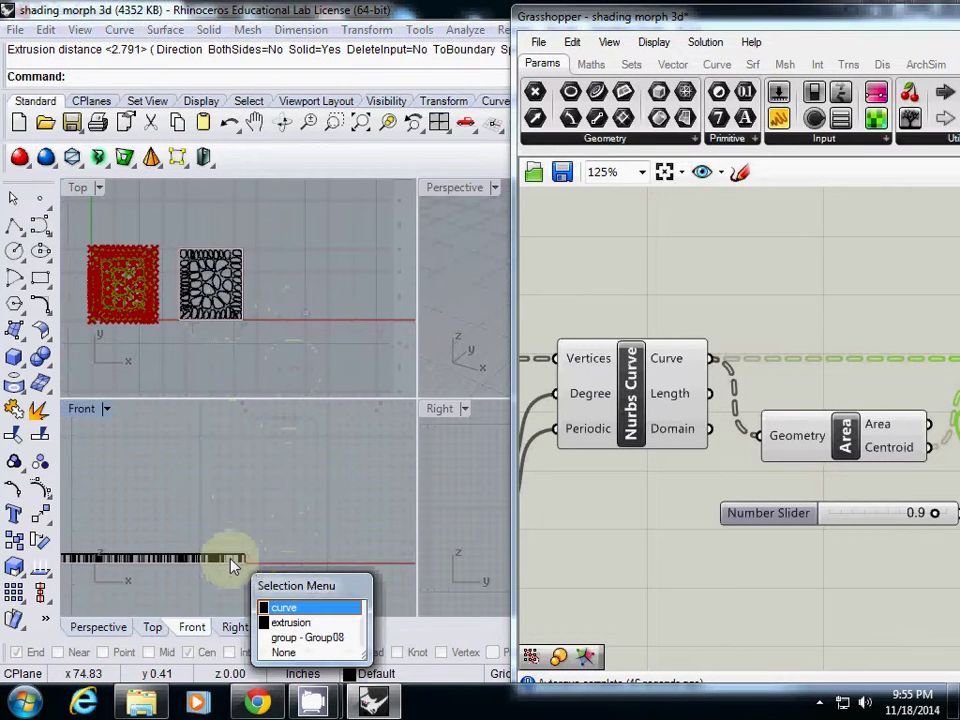
{"action": "left_click", "coordinate": [291, 622]}
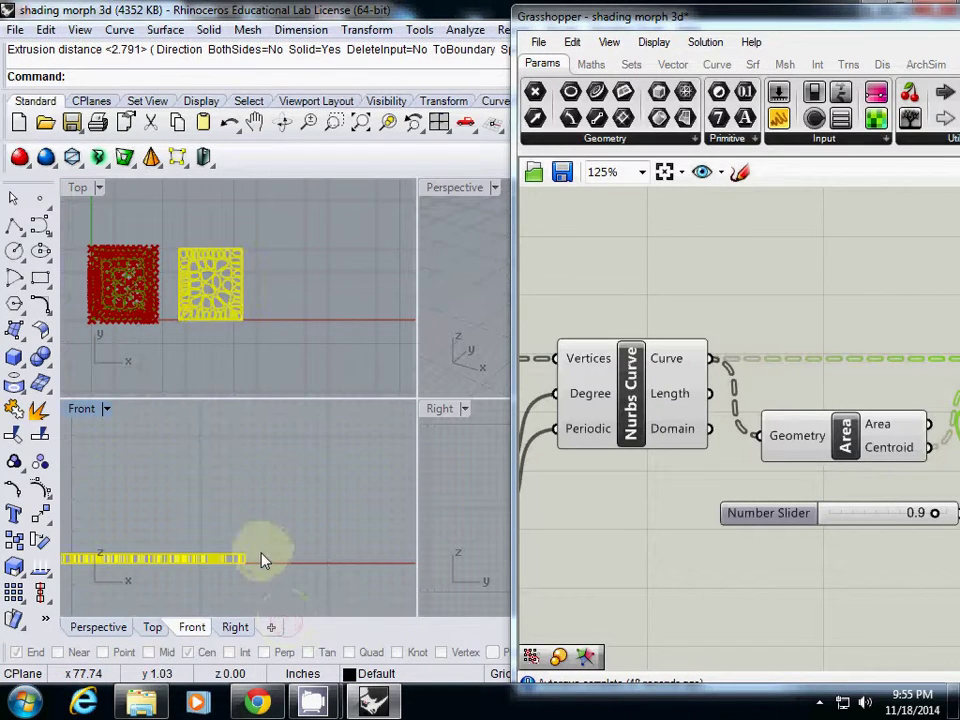
{"action": "left_click_drag", "start_coordinate": [262, 560], "coordinate": [277, 430]}
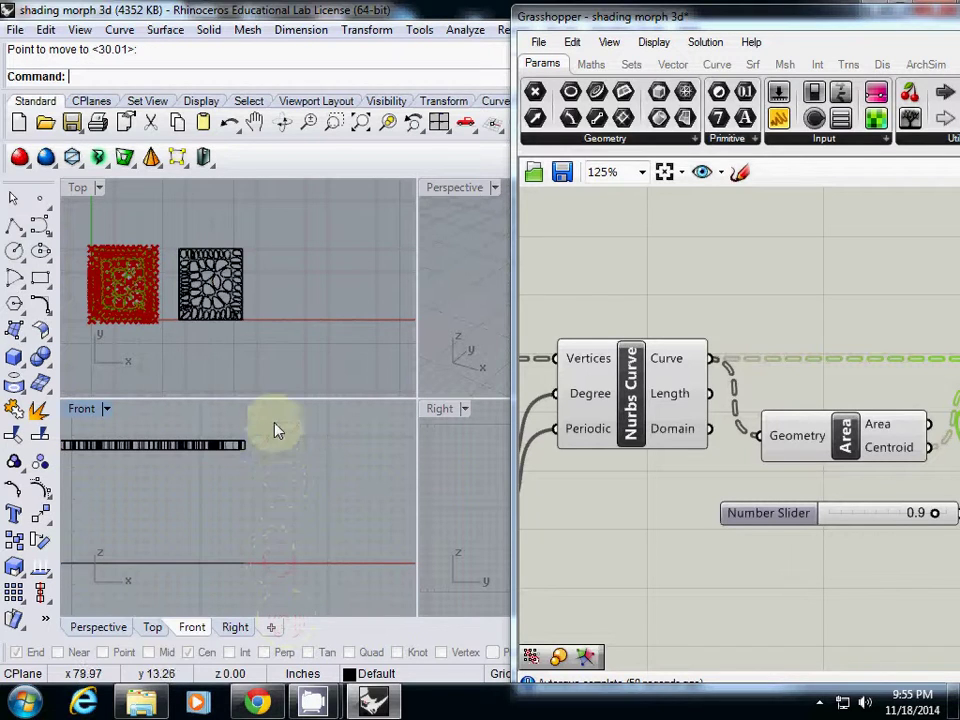
Draw a large rectangular ground plane from corner to corner around the raised panel in the Top view.
{"action": "right_click_drag", "start_coordinate": [285, 335], "coordinate": [270, 347]}
{"action": "left_click", "coordinate": [20, 336]}
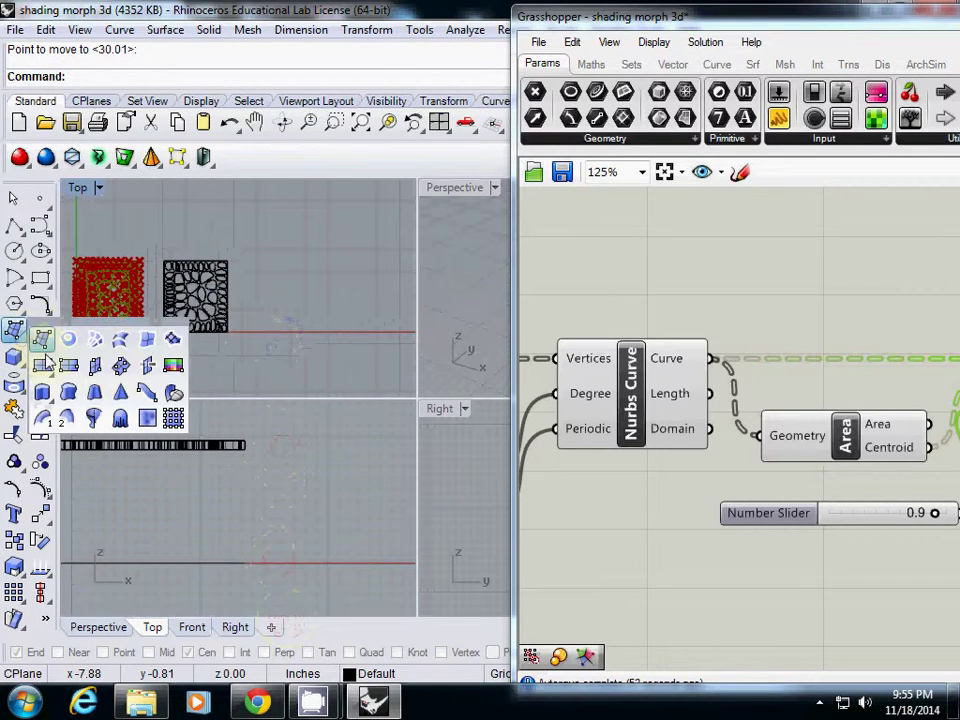
{"action": "left_click", "coordinate": [44, 362]}
{"action": "left_click", "coordinate": [111, 219]}
{"action": "left_click", "coordinate": [284, 386]}
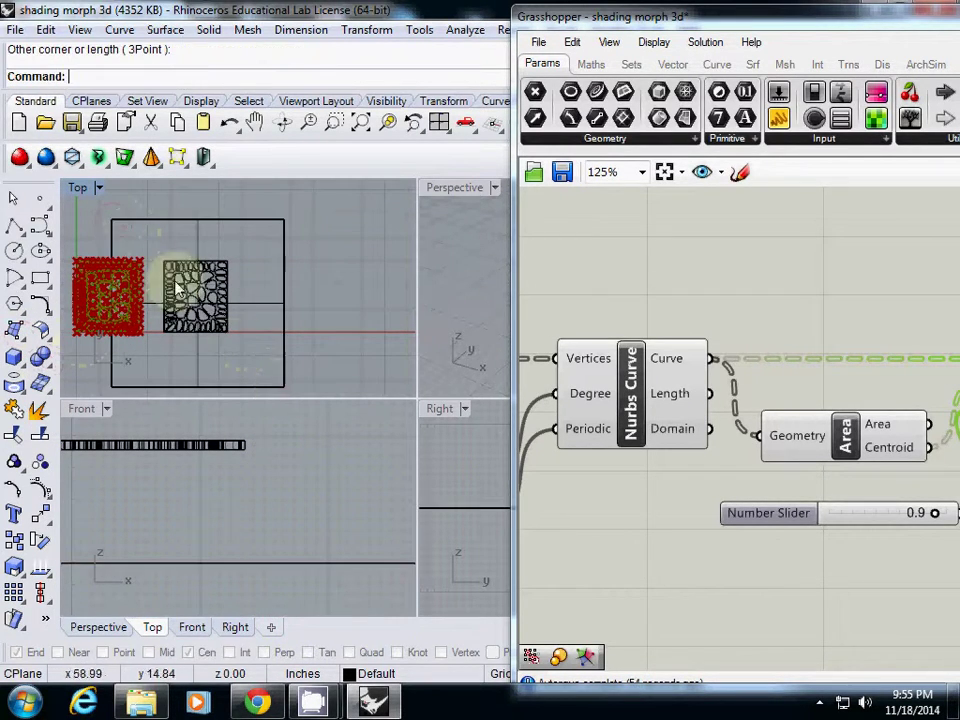
Set the Top viewport to Artistic display, change it to a Perspective view, and orbit around the panel and its shadow.
{"action": "left_click", "coordinate": [97, 188]}
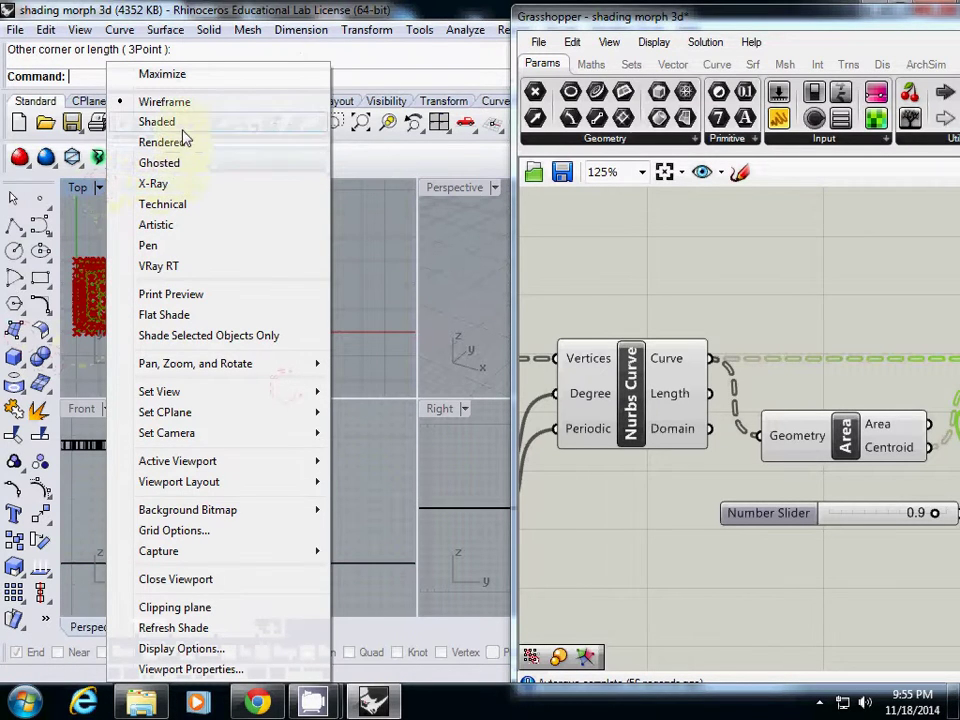
{"action": "left_click", "coordinate": [186, 226]}
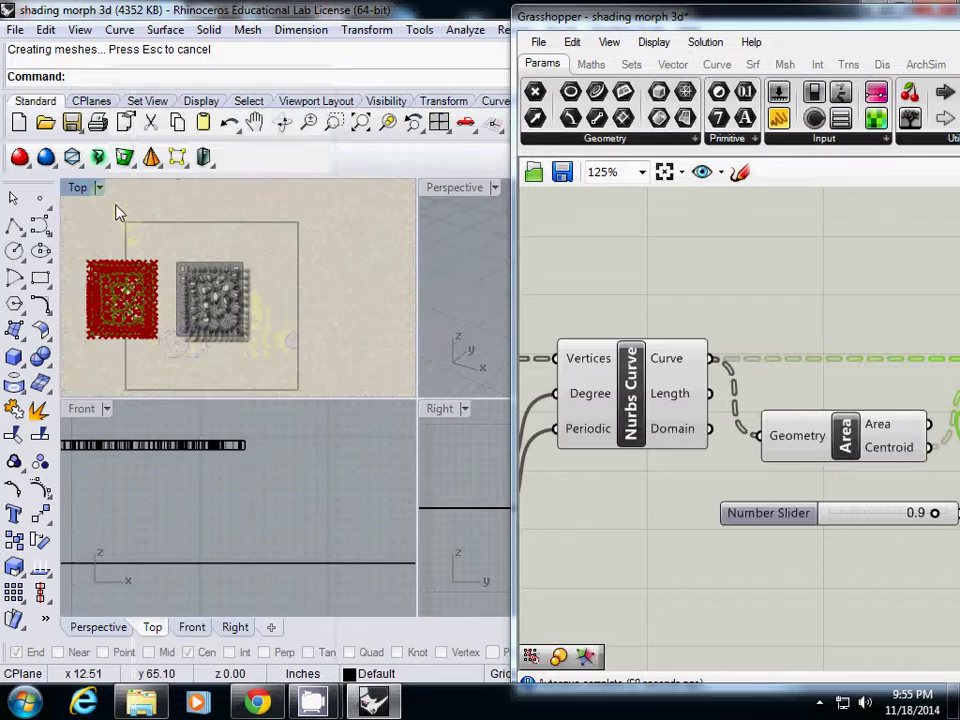
{"action": "left_click", "coordinate": [97, 188]}
{"action": "mouse_move", "coordinate": [250, 400]}
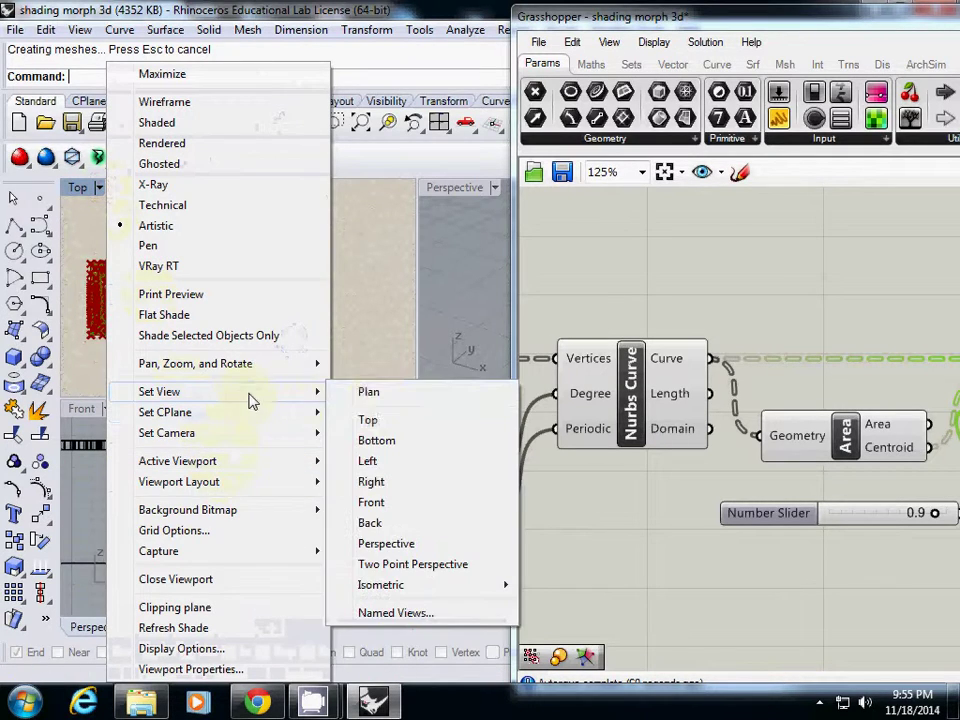
{"action": "left_click", "coordinate": [386, 543]}
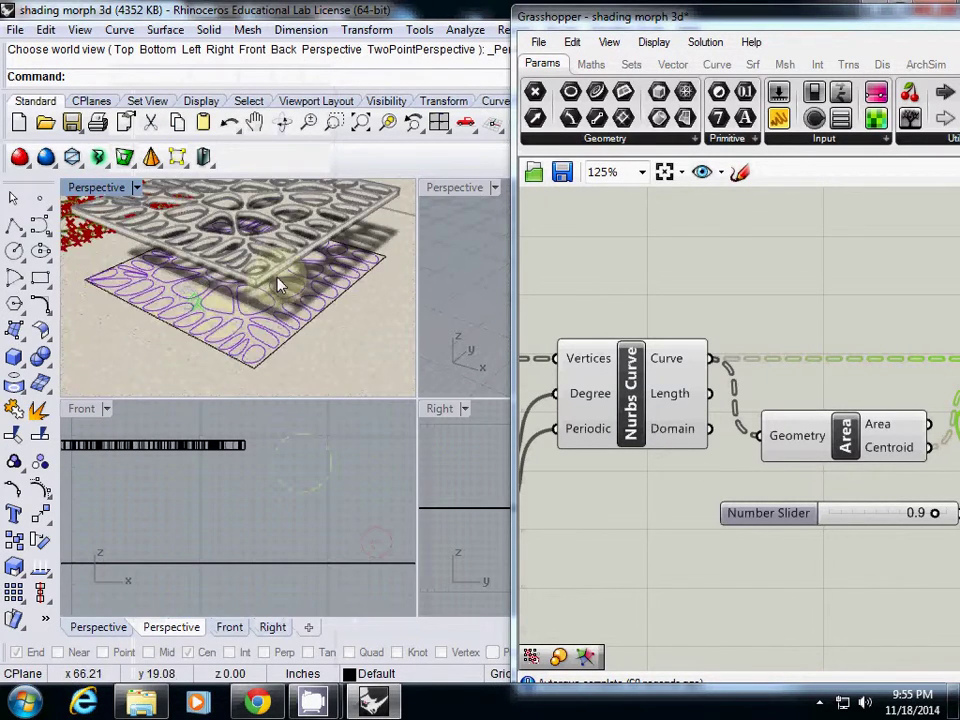
{"action": "right_click_drag", "start_coordinate": [278, 285], "coordinate": [75, 253]}
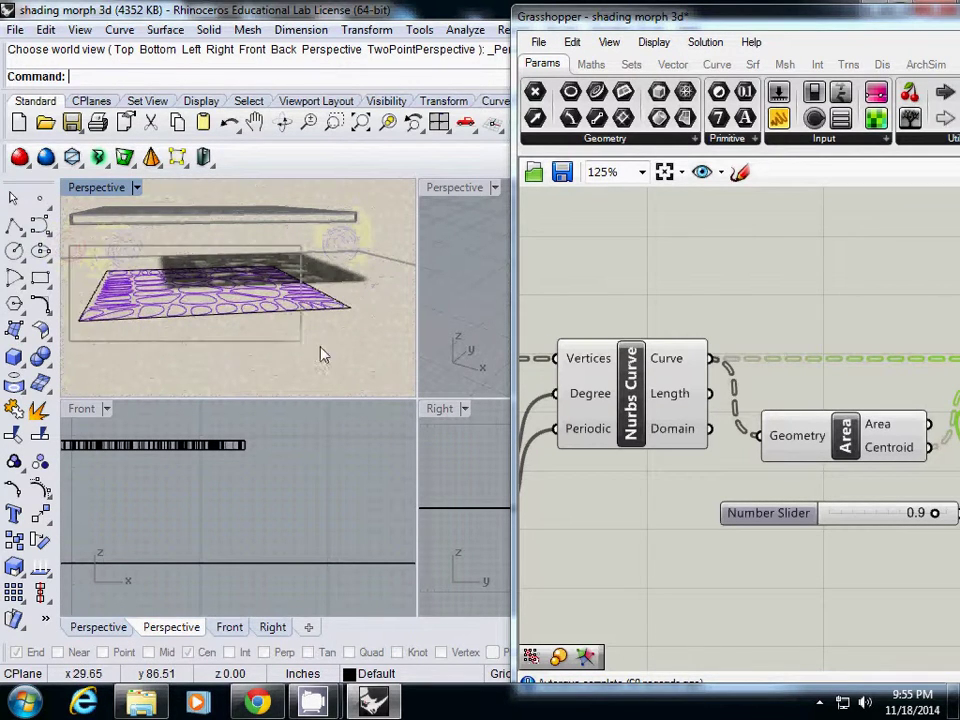
Delete the flat copied curves beneath the raised panel and view the shadow on the ground plane from above.
{"action": "key", "text": "ctrl+a"}
{"action": "key", "text": "Delete"}
{"action": "right_click_drag", "start_coordinate": [360, 343], "coordinate": [255, 322]}
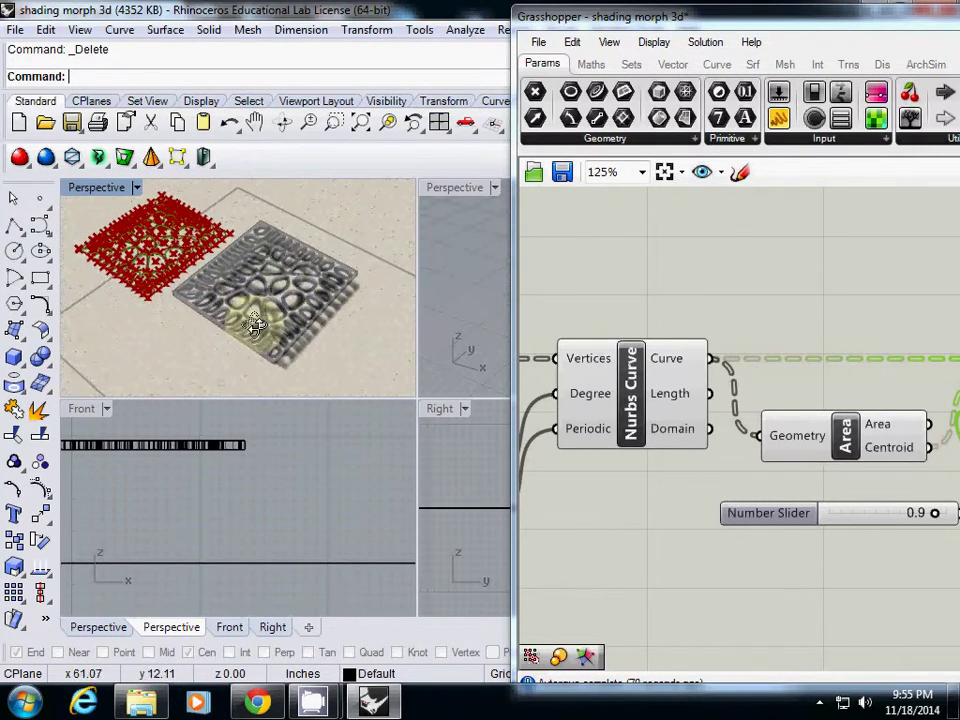